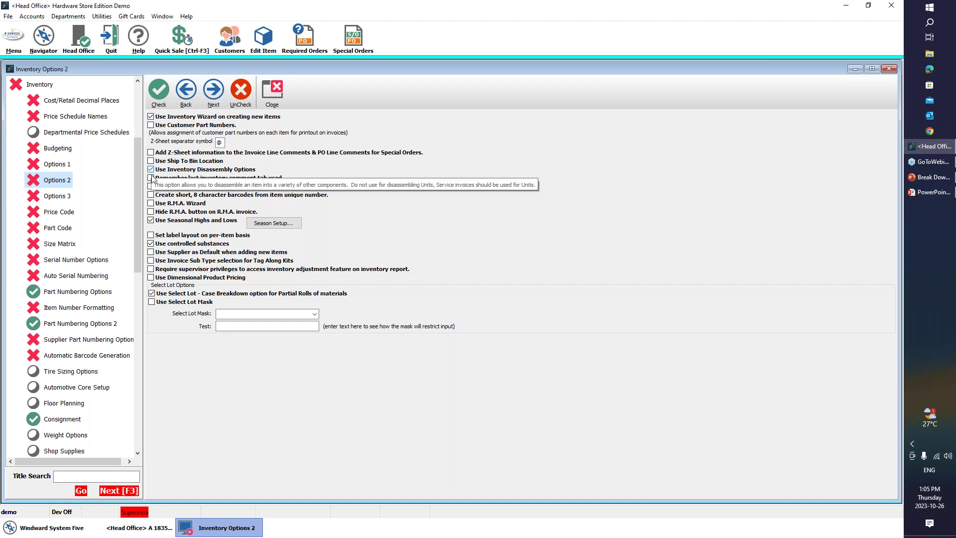
# Make sure Use Inventory Disassembly Options is enabled and close the Inventory Options 2 settings.
pyautogui.click(151, 170)
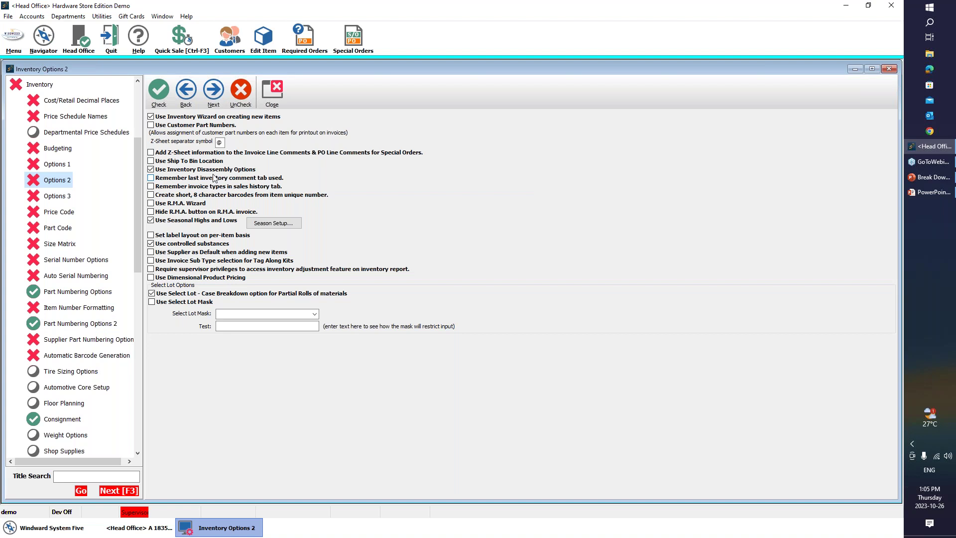
pyautogui.click(267, 90)
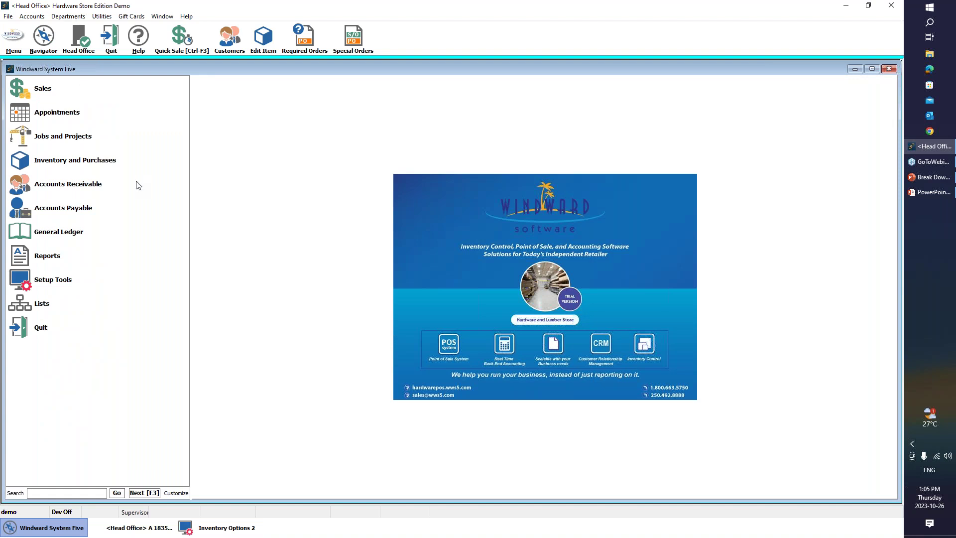
# Find the IBM-Laptop part in the inventory and open it for editing.
pyautogui.click(95, 161)
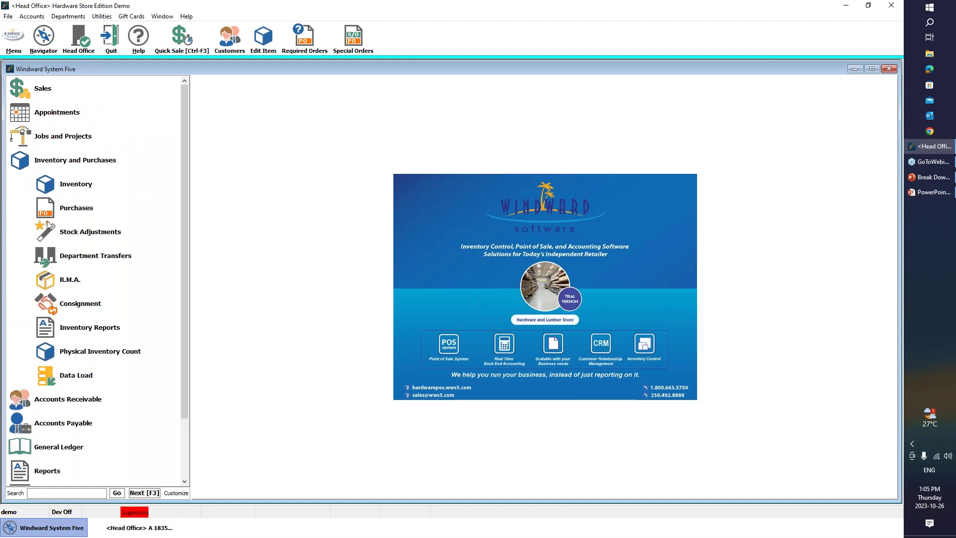
pyautogui.click(80, 184)
pyautogui.click(102, 209)
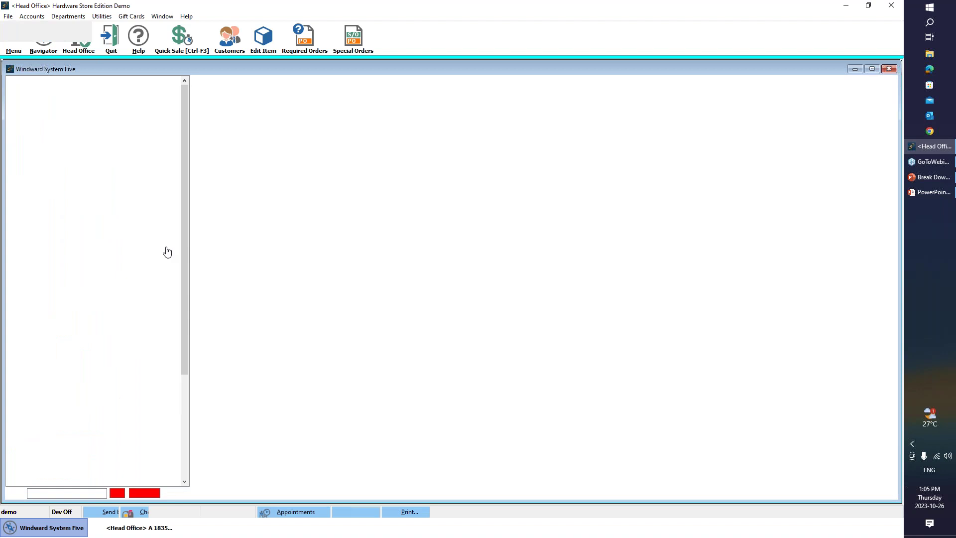
pyautogui.write('imb')
pyautogui.press('BackSpace')
pyautogui.press('BackSpace')
pyautogui.write('b')
pyautogui.press('Return')
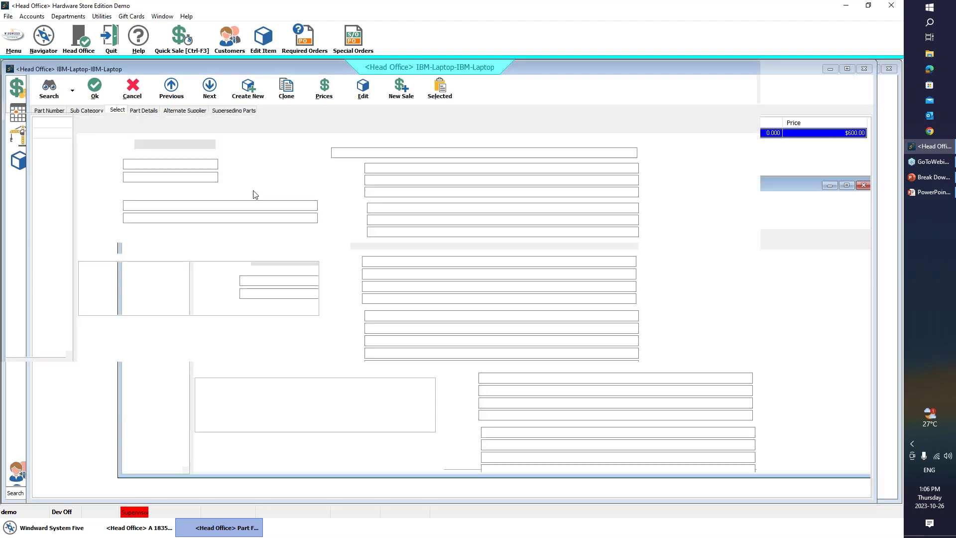
# Set the IBM-Laptop item's kit type to Information Only, Prices Stored with Kit [1].
pyautogui.click(39, 194)
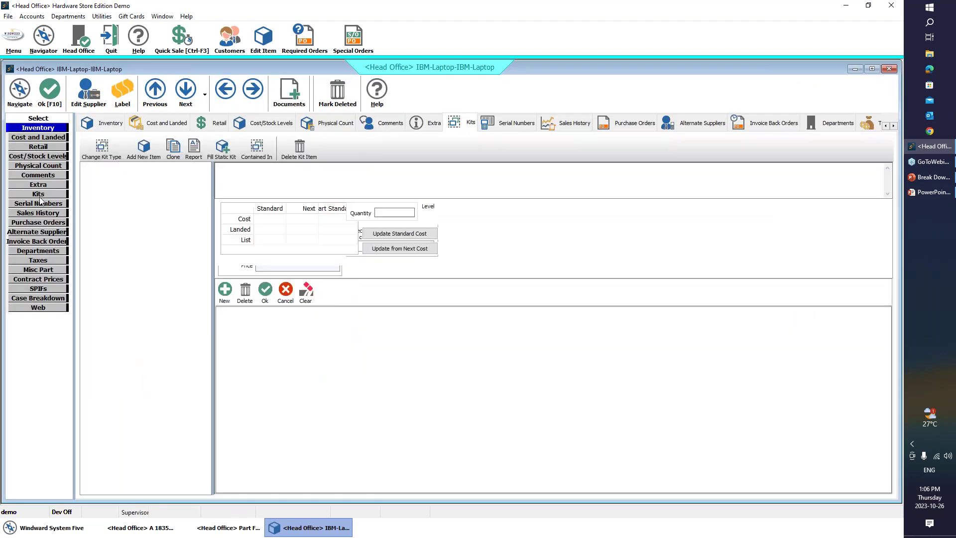
pyautogui.click(100, 147)
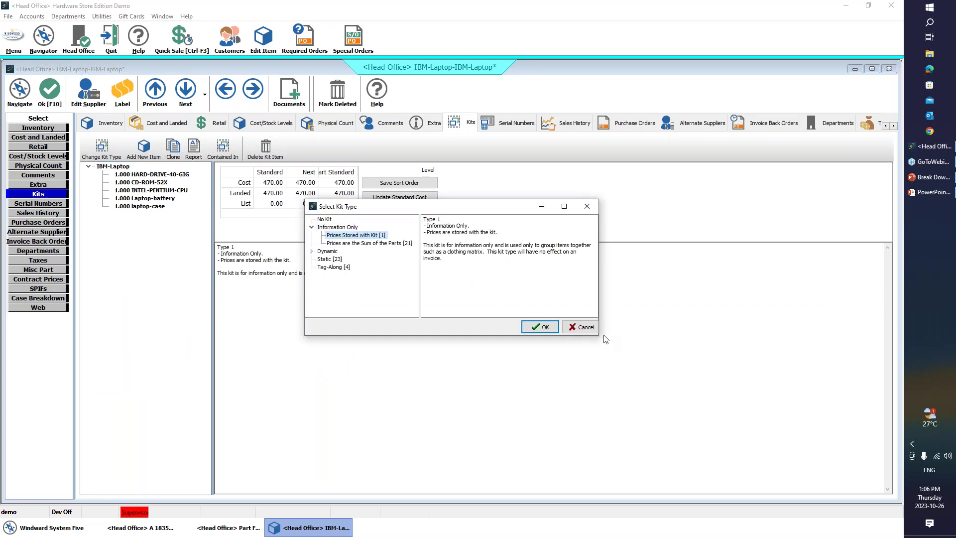
pyautogui.click(540, 328)
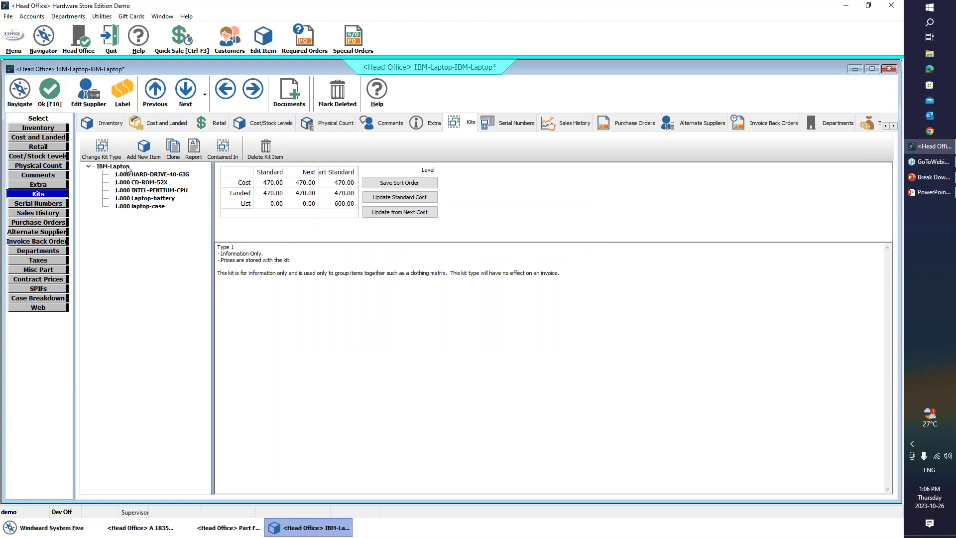
# Return to the IBM-Laptop's main inventory details, save the item and close the part search.
pyautogui.click(51, 131)
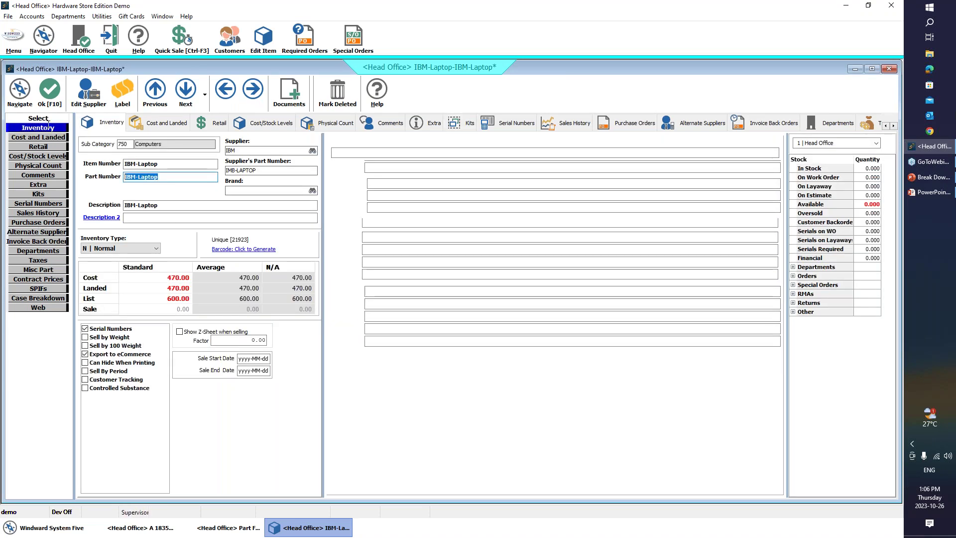
pyautogui.click(43, 93)
pyautogui.click(122, 88)
# Create a new receiving report for the supplier IBM.
pyautogui.click(39, 164)
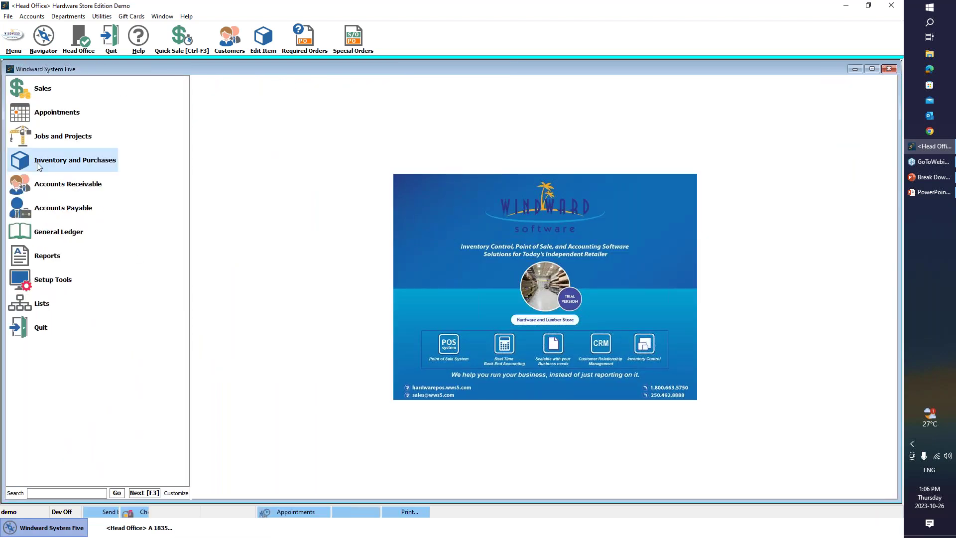
pyautogui.click(69, 208)
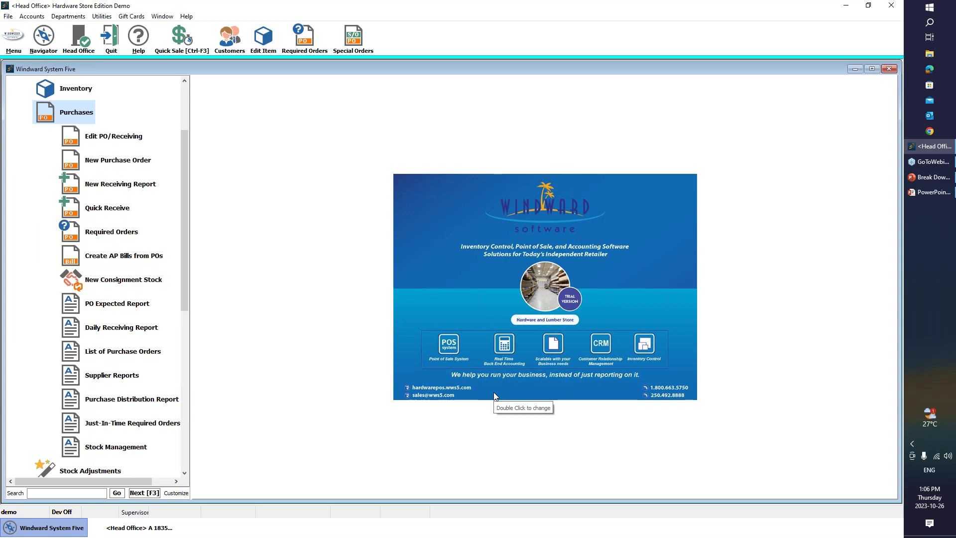
pyautogui.click(119, 184)
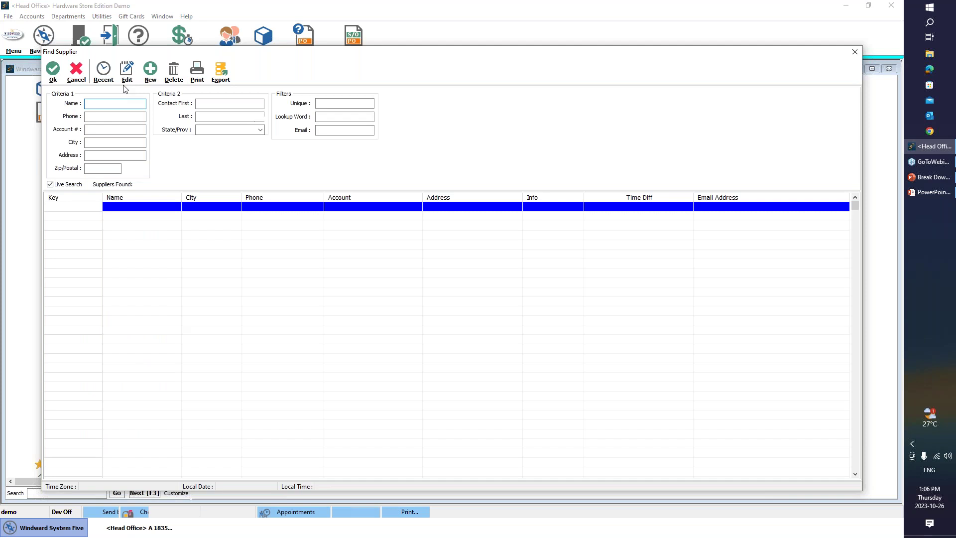
pyautogui.write('ibm')
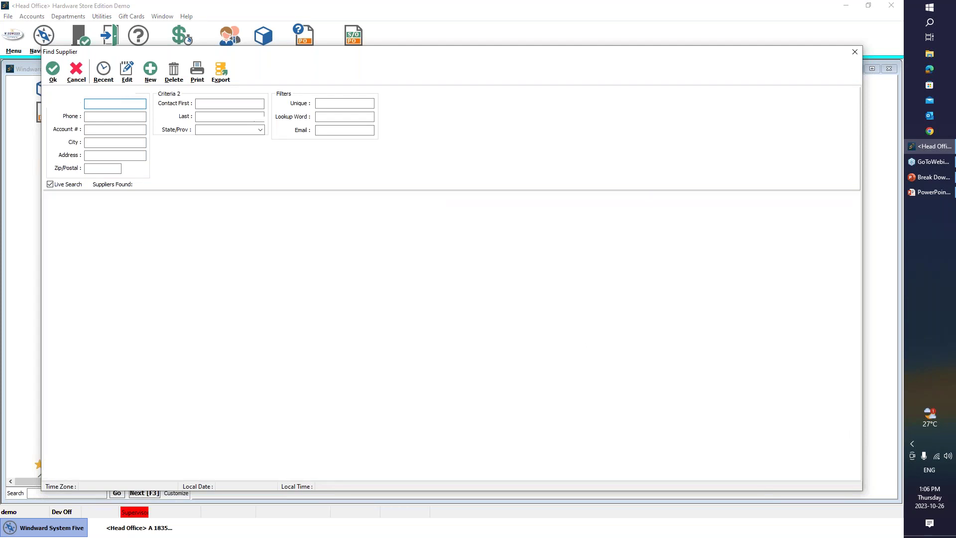
pyautogui.doubleClick(210, 210)
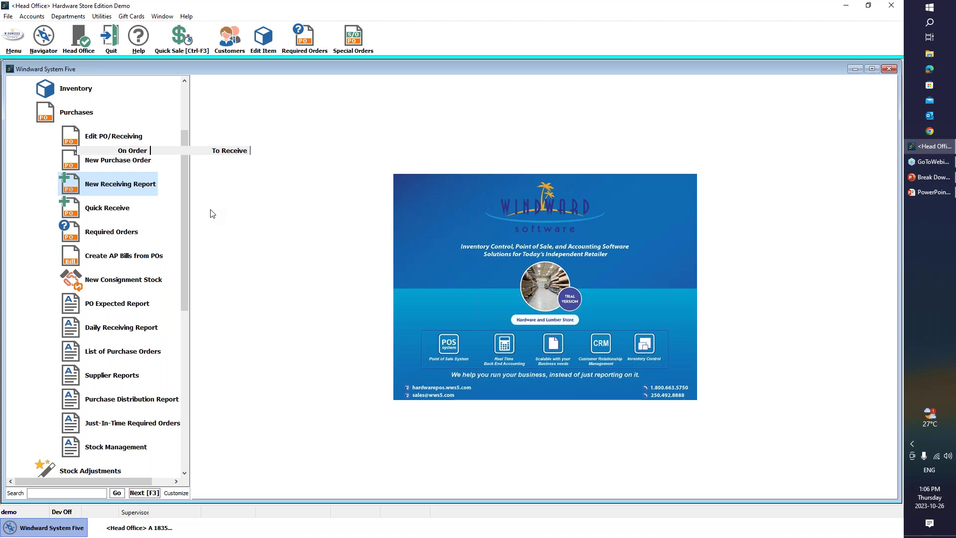
# Set the received quantity of the IBM-Laptop to 1 on the receiving report.
pyautogui.click(187, 170)
pyautogui.write('1')
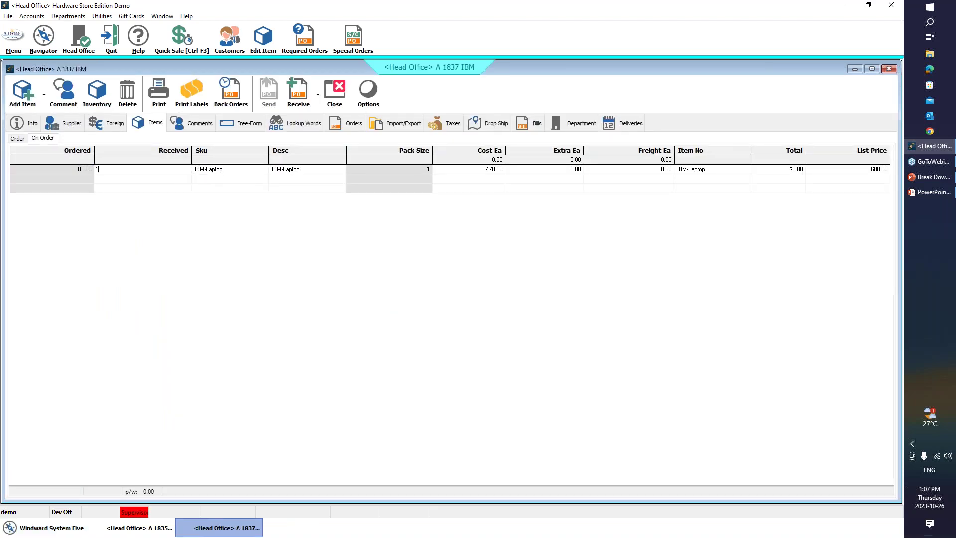
pyautogui.press('Return')
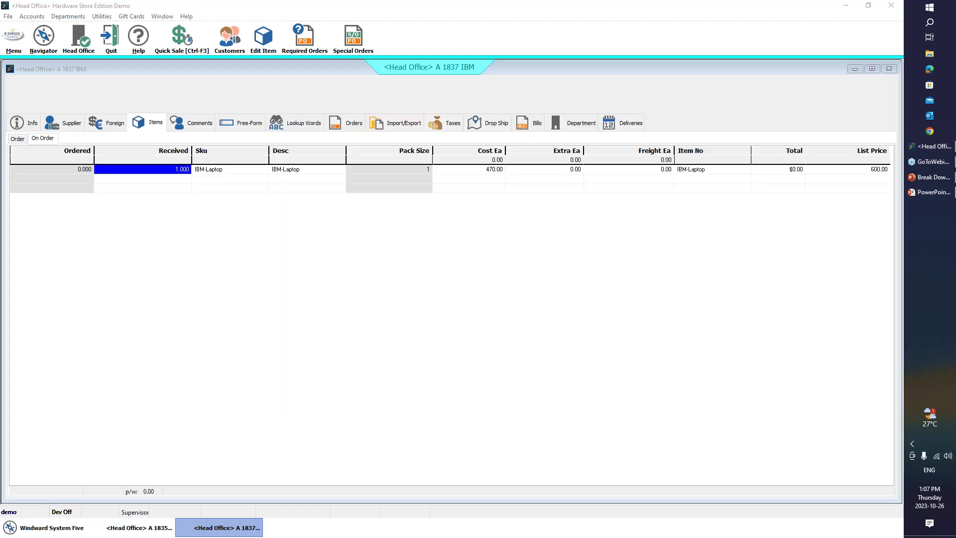
pyautogui.click(137, 141)
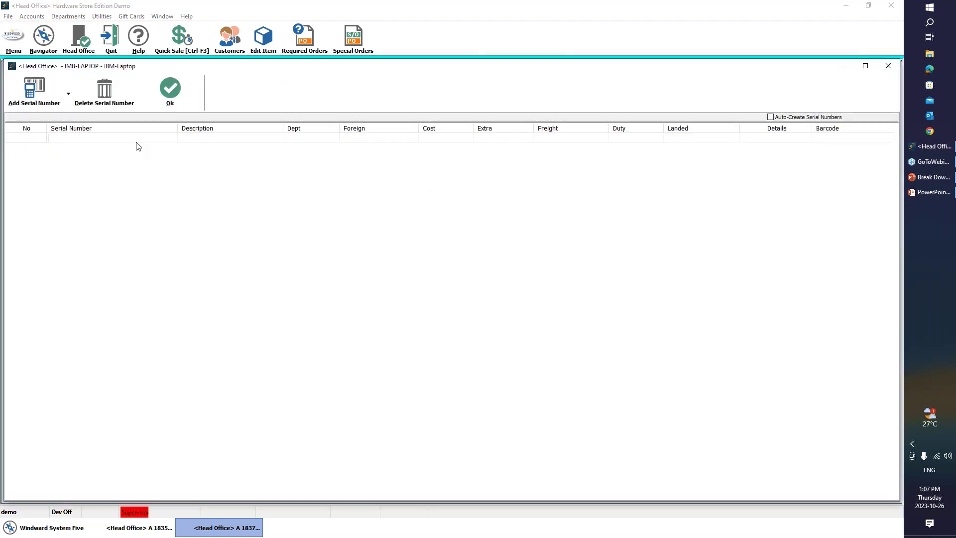
pyautogui.write('1345465656')
pyautogui.press('Return')
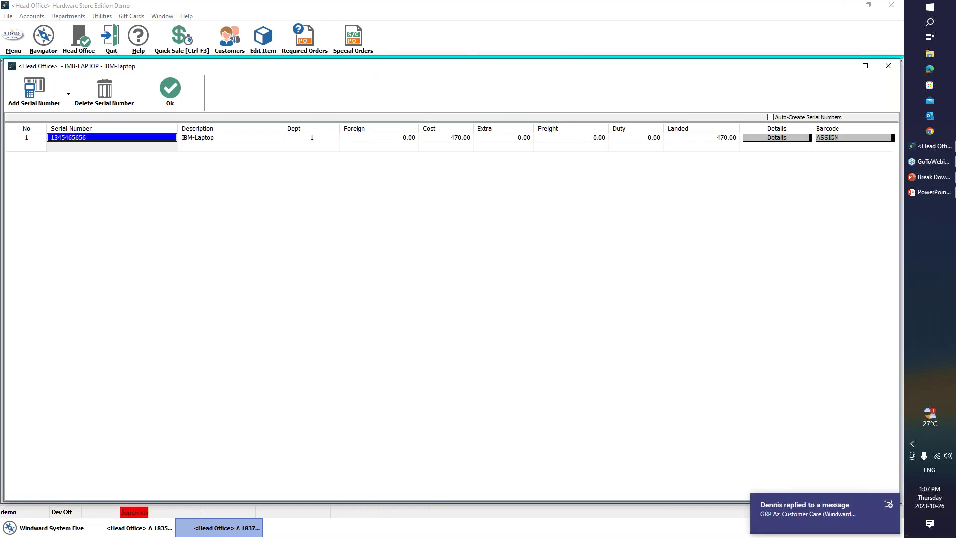
pyautogui.click(165, 96)
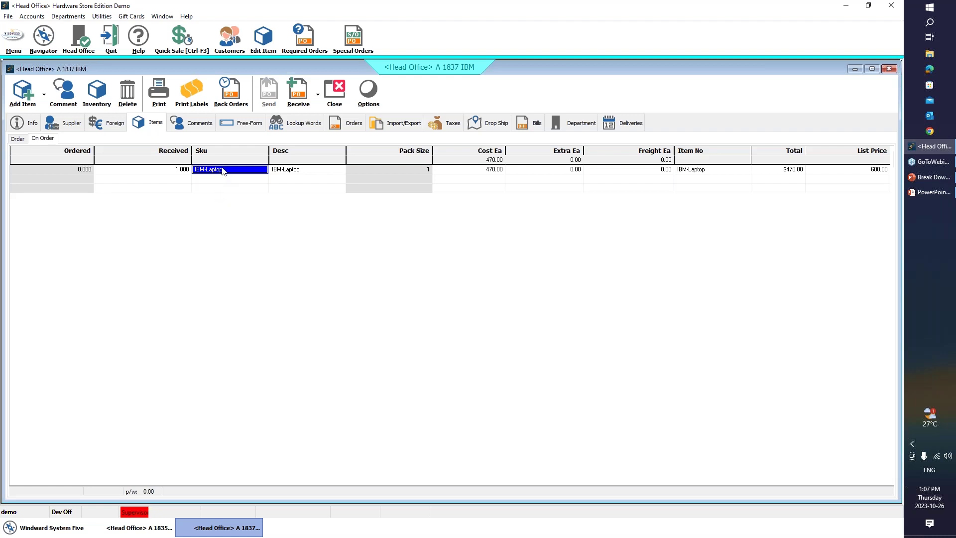
pyautogui.rightClick(226, 171)
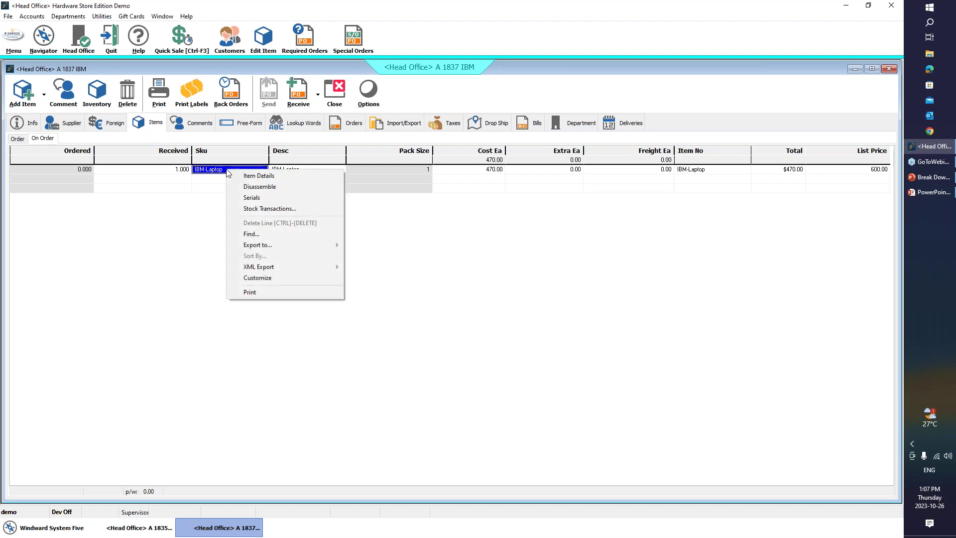
pyautogui.click(248, 187)
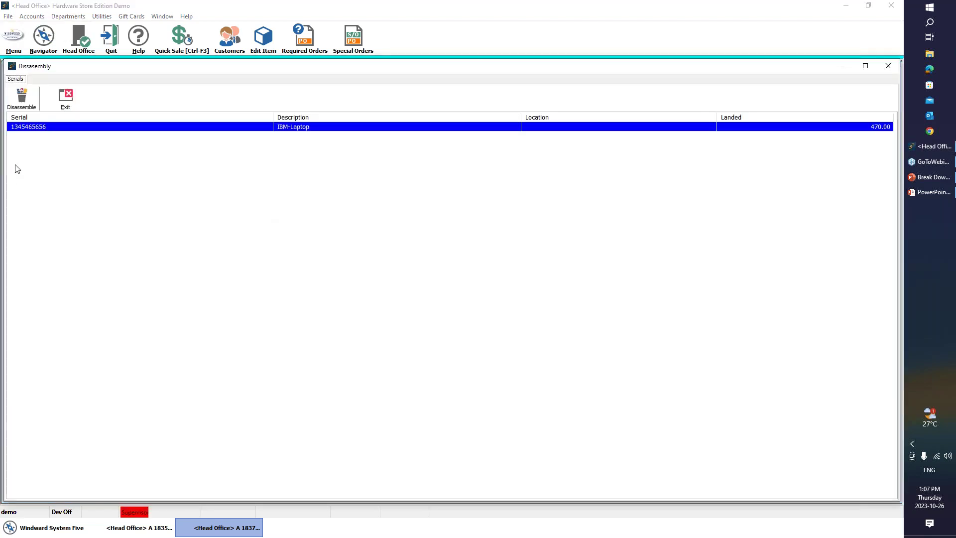
pyautogui.click(25, 102)
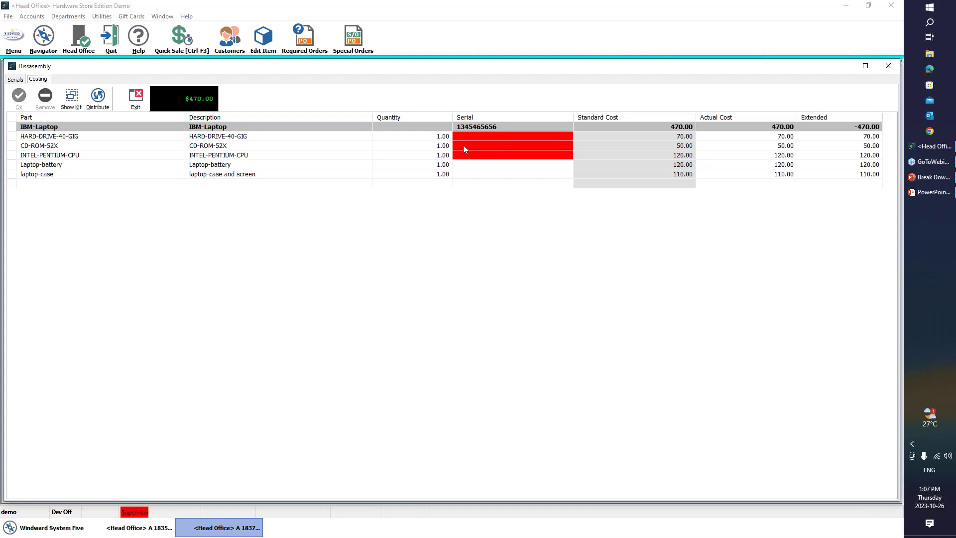
pyautogui.click(477, 136)
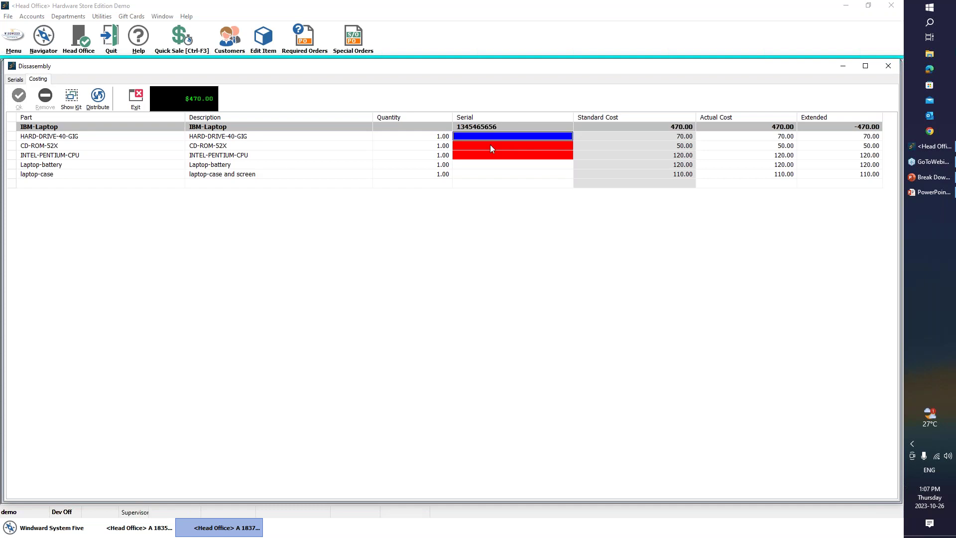
pyautogui.write('1were12343')
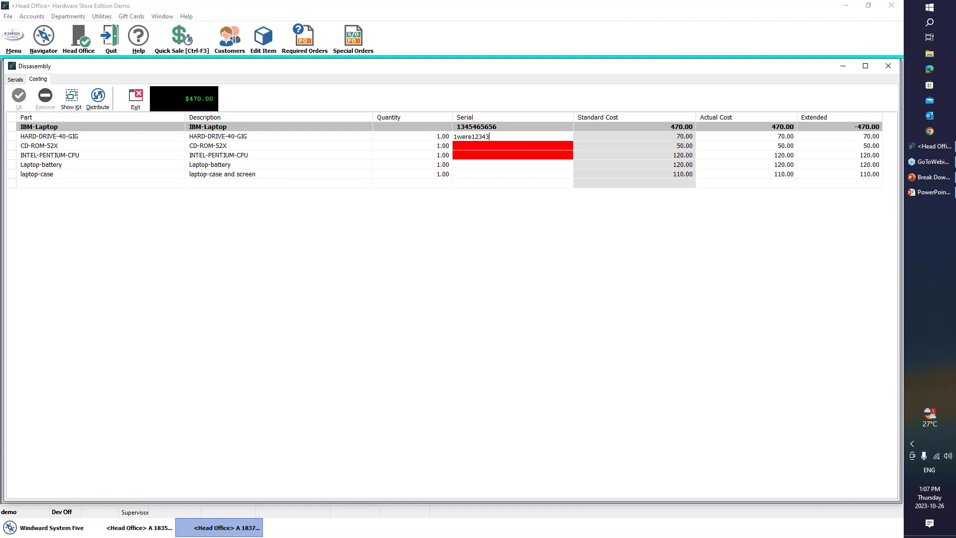
pyautogui.click(486, 147)
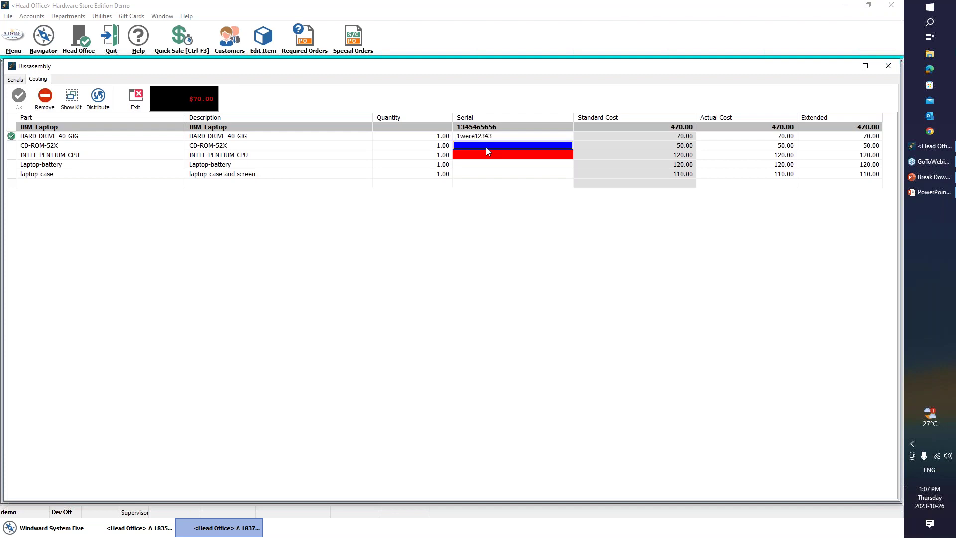
pyautogui.write('123453545')
pyautogui.click(483, 157)
pyautogui.write('454545455')
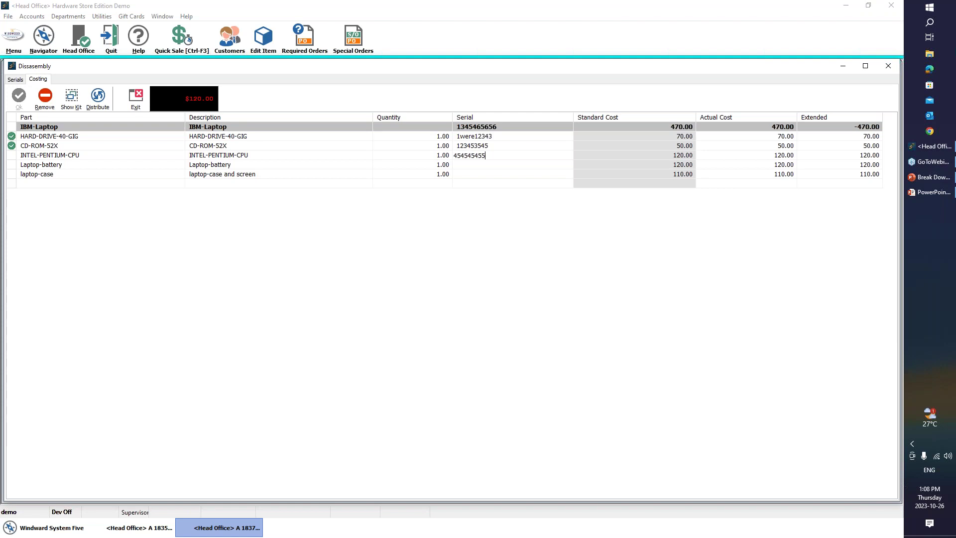
pyautogui.write('5')
pyautogui.press('Return')
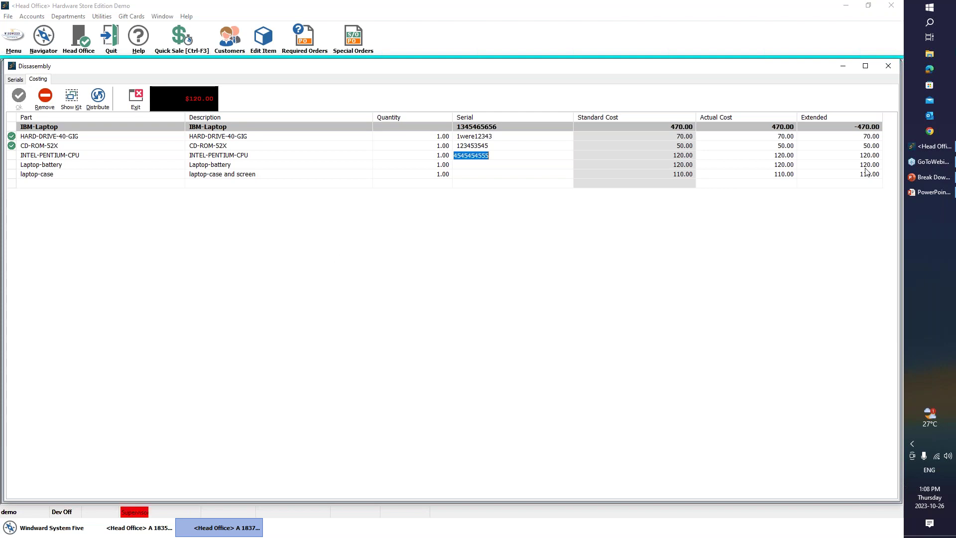
# Mark the INTEL-PENTIUM-CPU, Laptop-battery and laptop-case components as included, and exit the disassembly without accepting it.
pyautogui.click(12, 155)
pyautogui.click(12, 165)
pyautogui.click(12, 175)
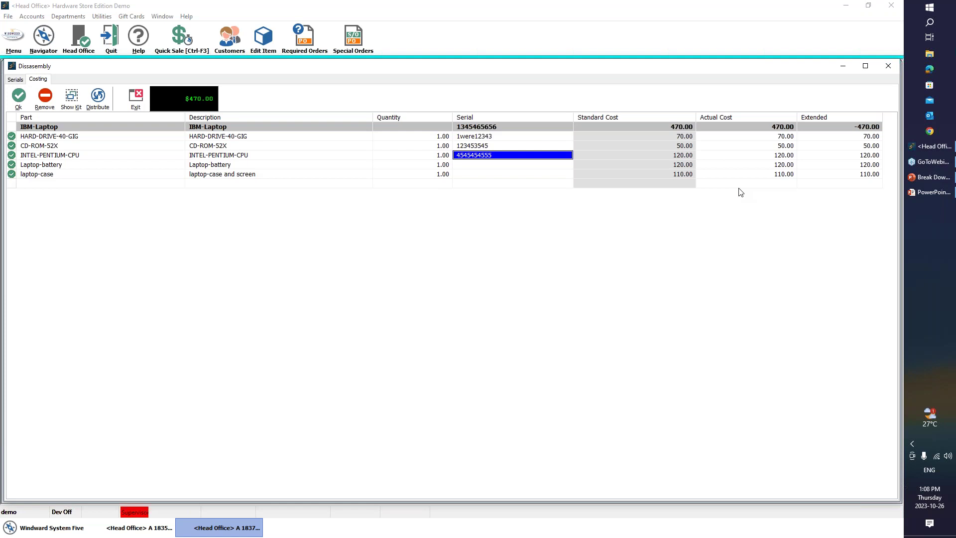
pyautogui.click(132, 99)
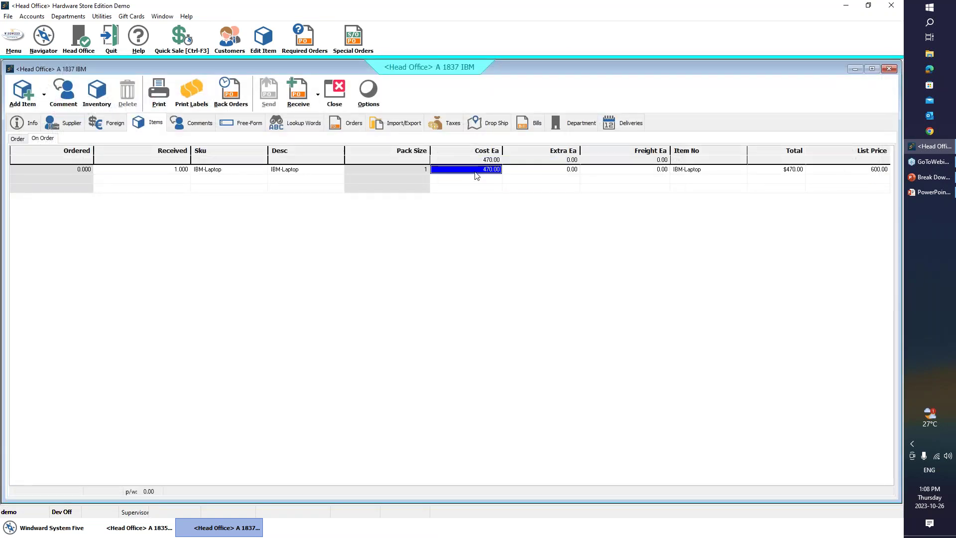
# Set the IBM-Laptop's unit cost to 500 on the receiving report and accept its serial number entry.
pyautogui.write('500')
pyautogui.press('Return')
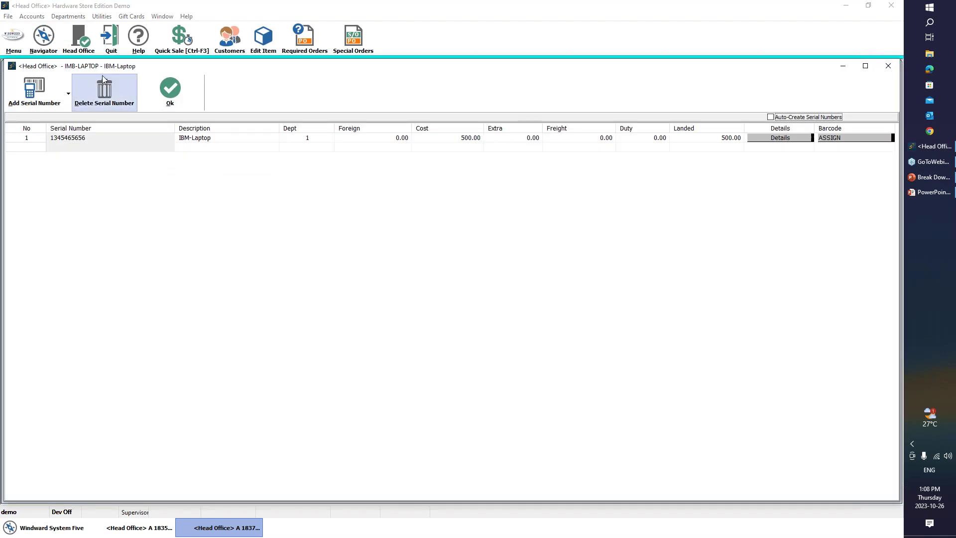
pyautogui.click(170, 90)
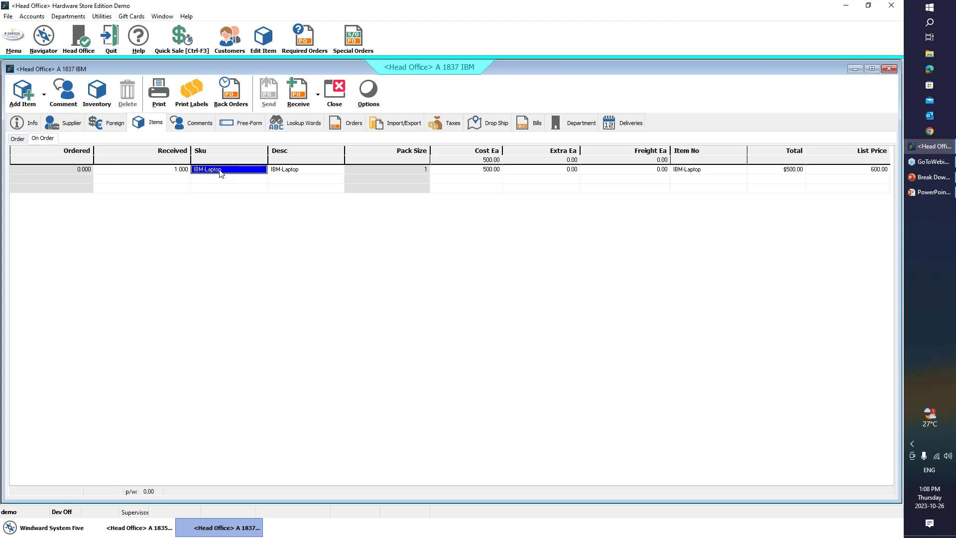
# Reopen the IBM-Laptop's disassembly costing from the receiving line and select the actual cost of HARD-DRIVE-40-GIG.
pyautogui.rightClick(221, 173)
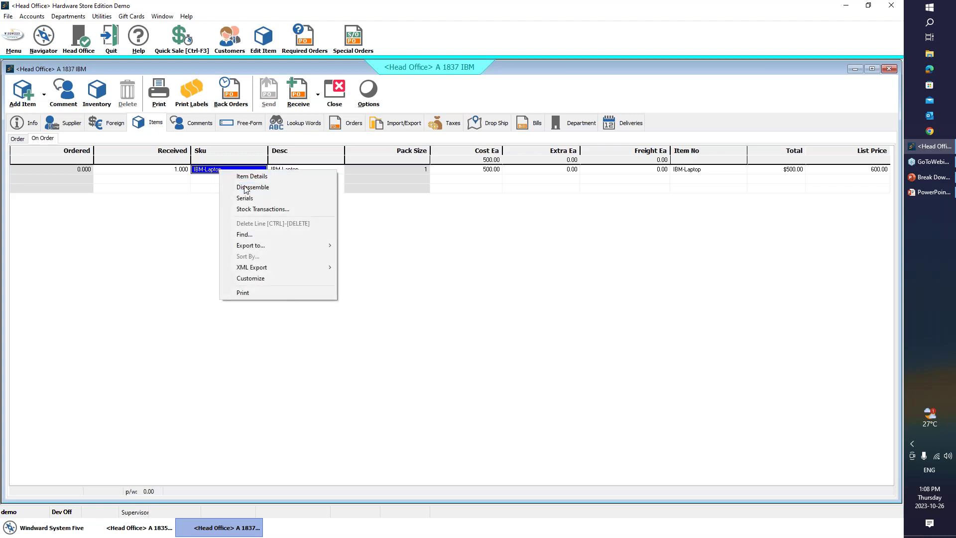
pyautogui.click(245, 189)
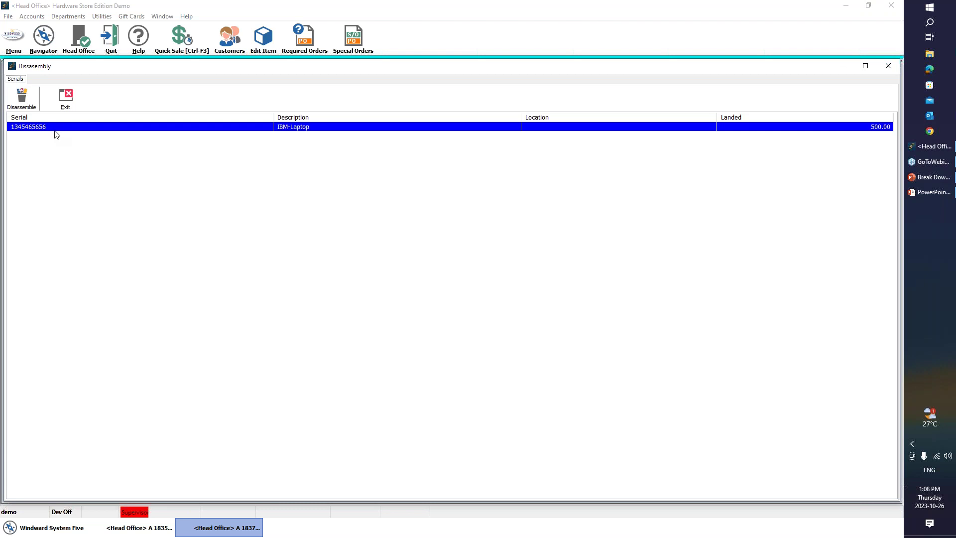
pyautogui.click(27, 101)
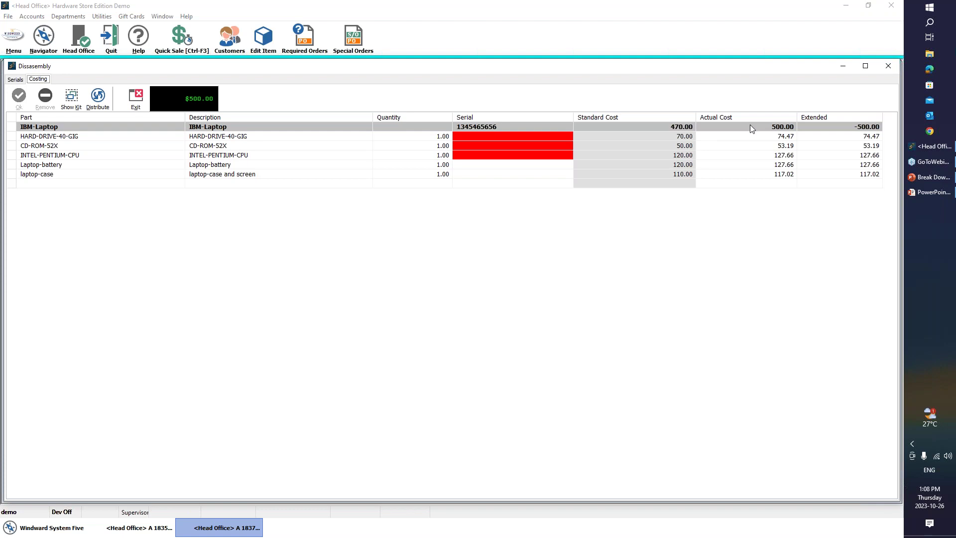
pyautogui.click(780, 137)
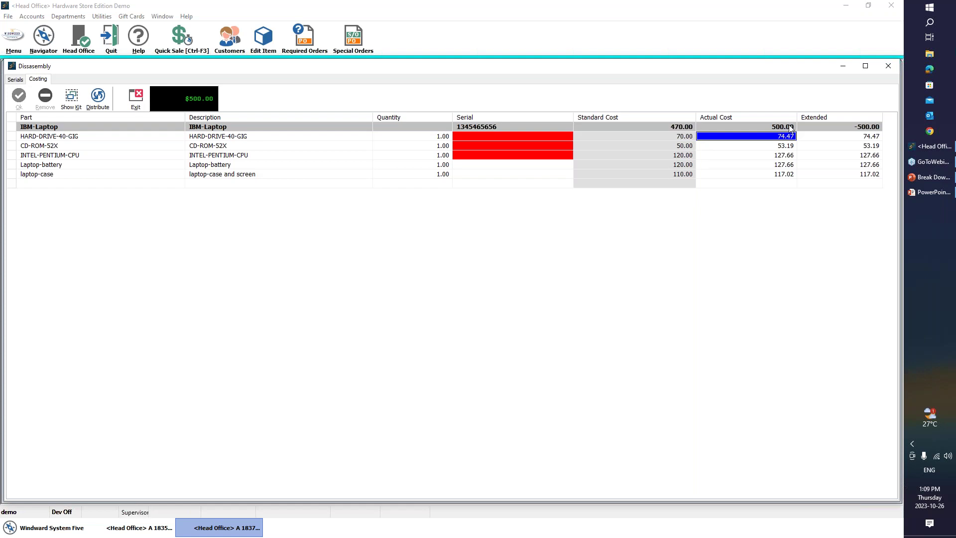
# Check the components' actual costs and mark all five IBM-Laptop components as included in the disassembly.
pyautogui.click(784, 147)
pyautogui.click(782, 156)
pyautogui.click(782, 165)
pyautogui.click(783, 175)
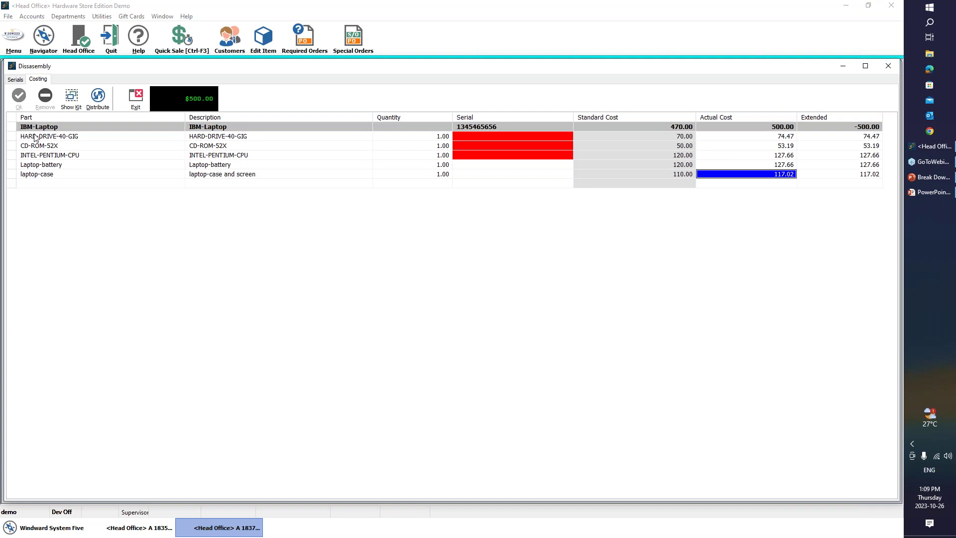
pyautogui.click(14, 137)
pyautogui.click(14, 146)
pyautogui.click(14, 156)
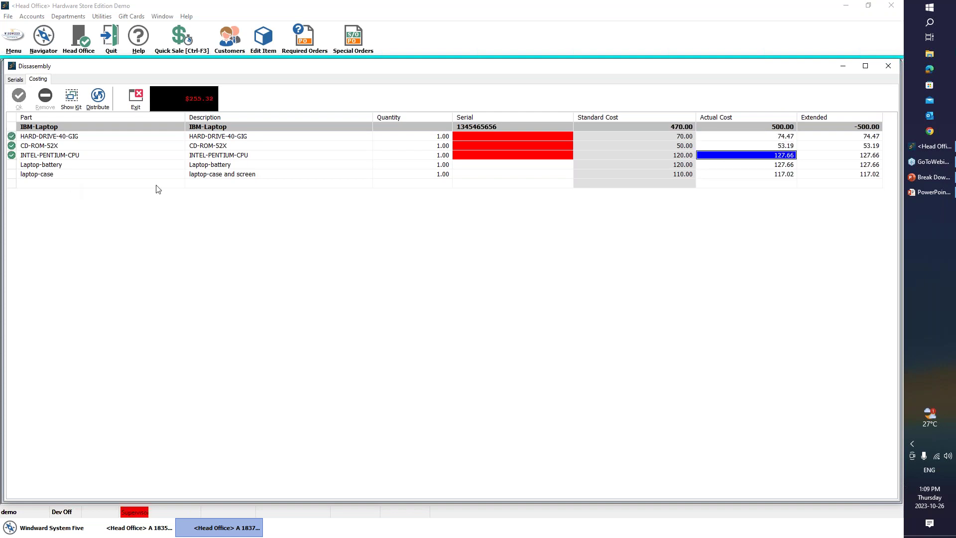
pyautogui.click(471, 136)
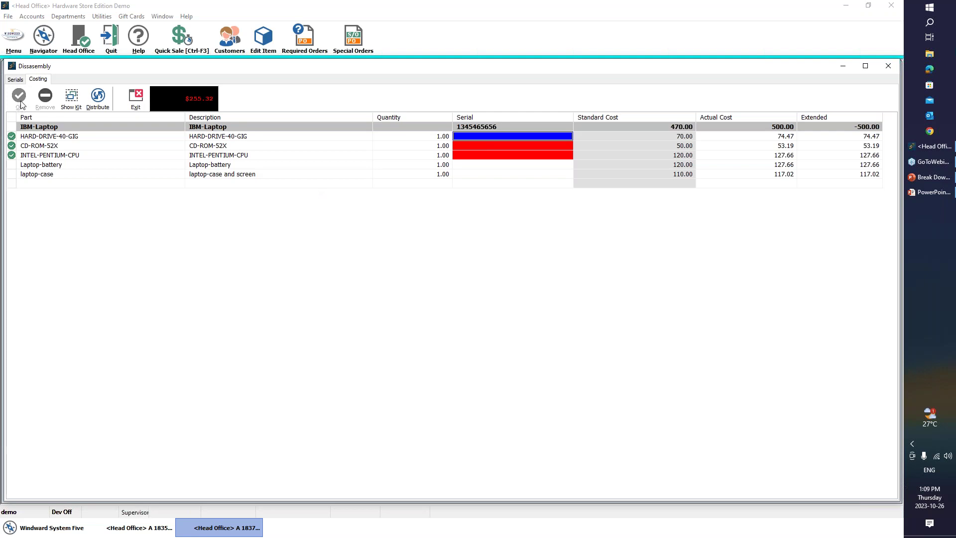
pyautogui.click(11, 165)
pyautogui.click(11, 174)
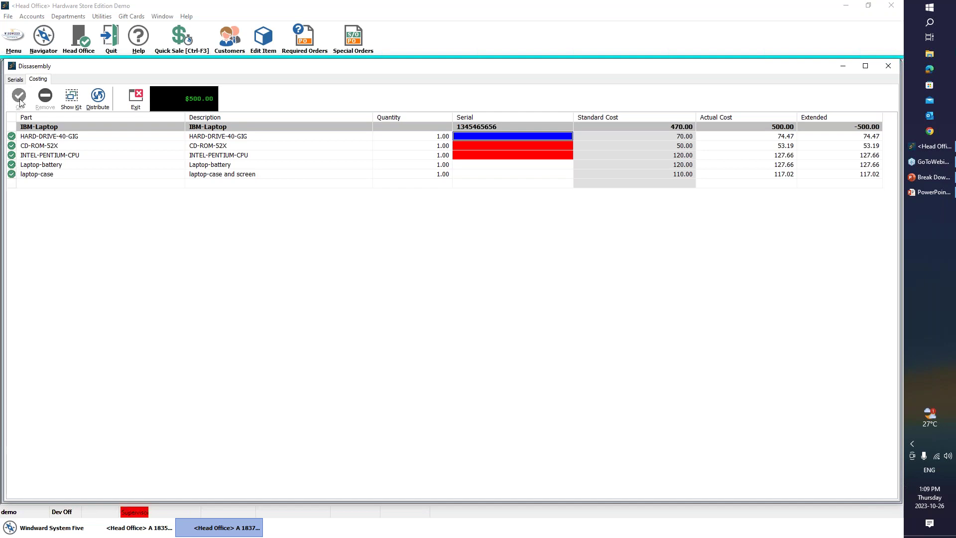
# Enter serial numbers 1345454 for HARD-DRIVE-40-GIG, 45454 for CD-ROM-52X and 12323 for INTEL-PENTIUM-CPU, and accept the disassembly.
pyautogui.click(458, 137)
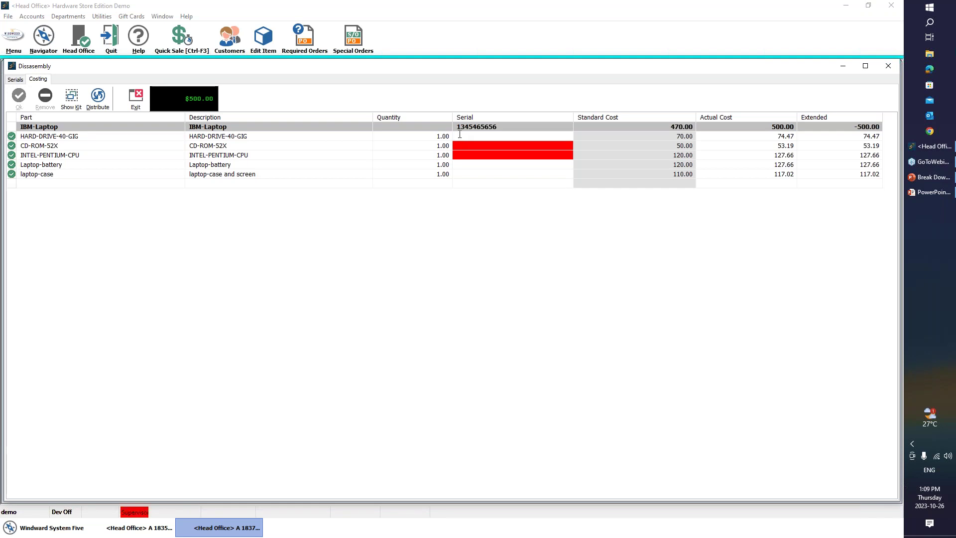
pyautogui.write('1345454')
pyautogui.click(499, 146)
pyautogui.write('45454')
pyautogui.click(474, 156)
pyautogui.write('12323')
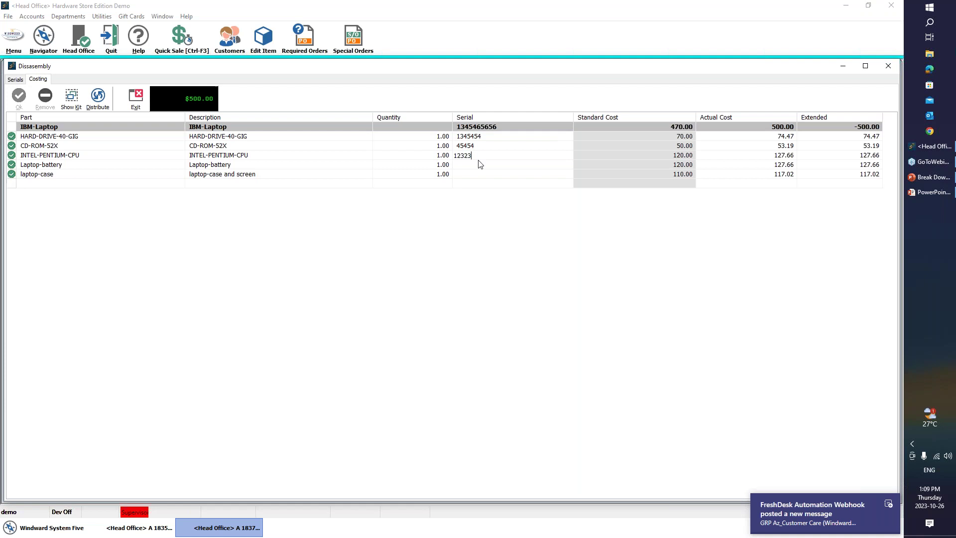
pyautogui.press('Return')
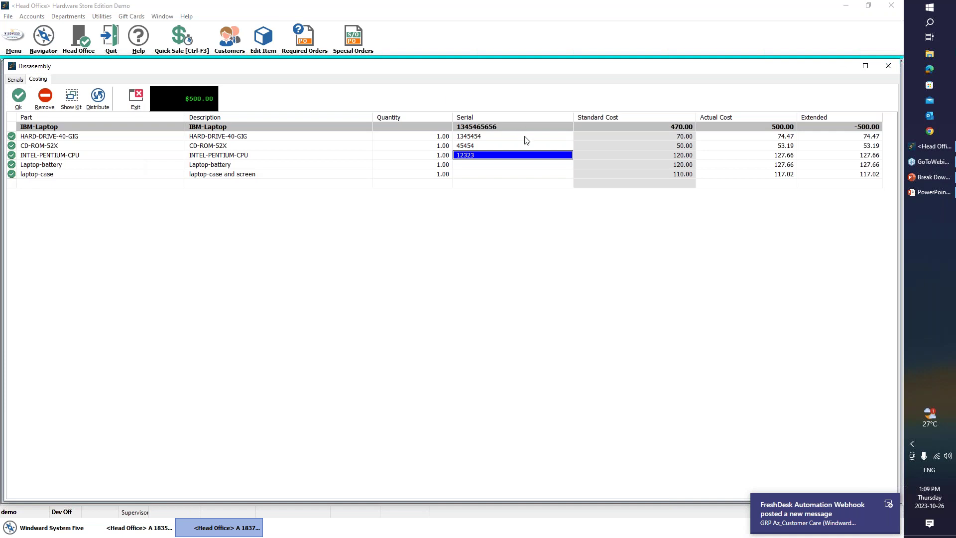
pyautogui.click(19, 103)
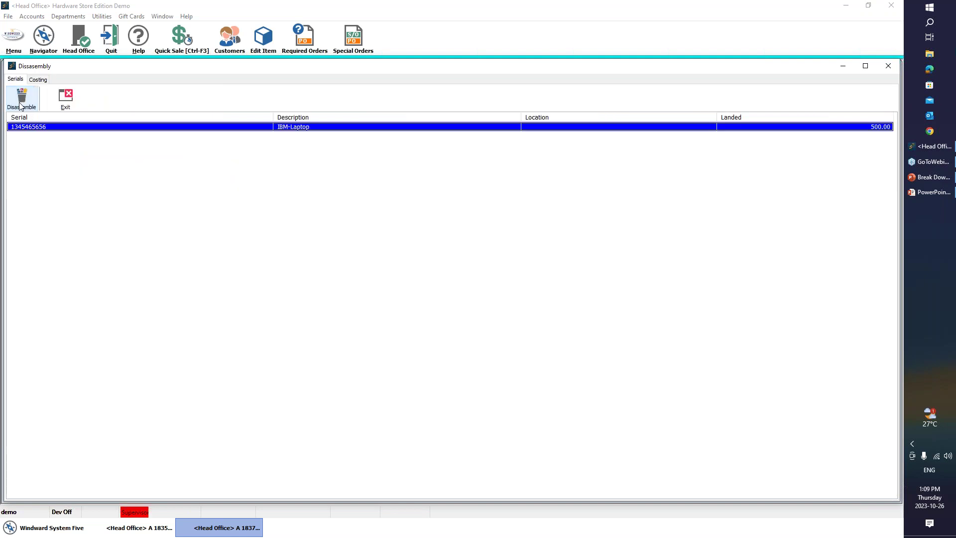
pyautogui.click(64, 96)
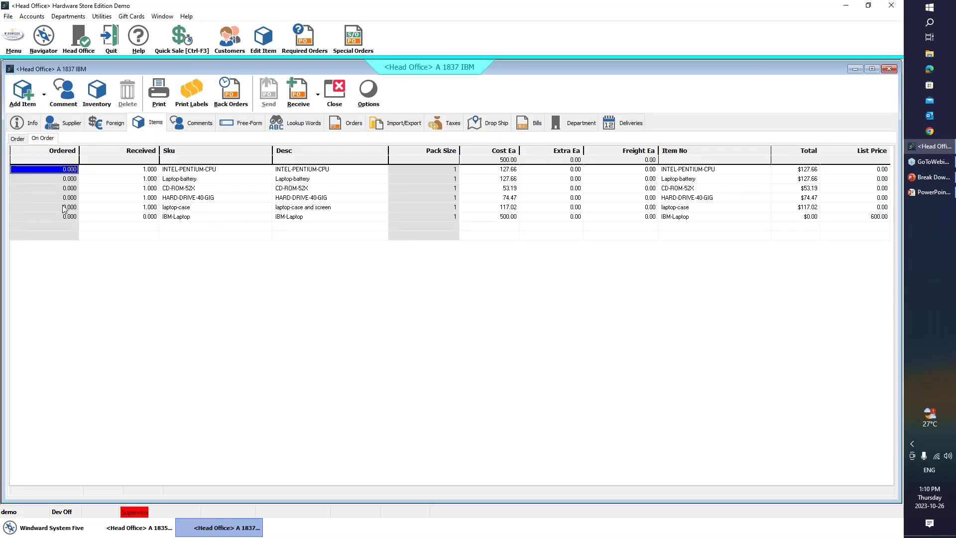
# Examine the component lines and the IBM-Laptop line on the receiving report, including their received quantities.
pyautogui.click(300, 170)
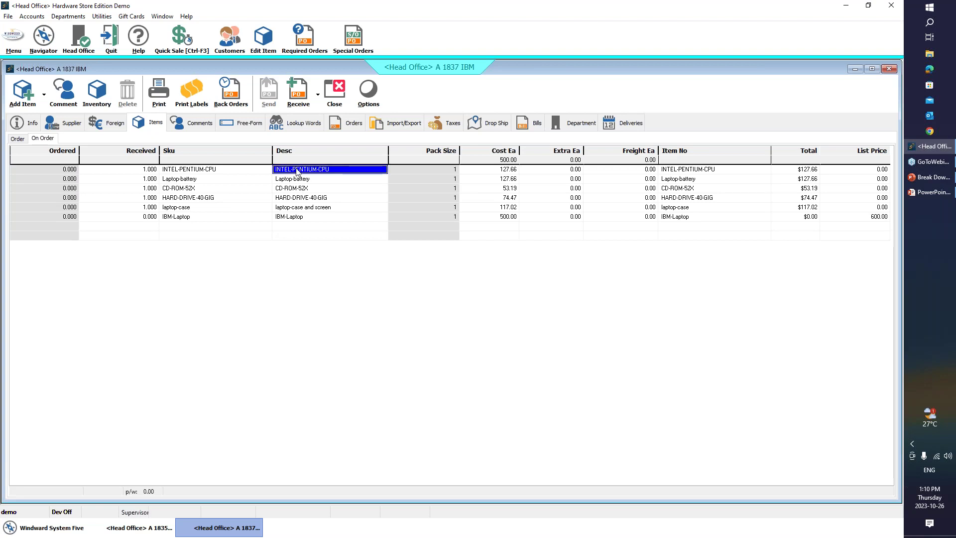
pyautogui.click(299, 179)
pyautogui.click(298, 190)
pyautogui.click(299, 198)
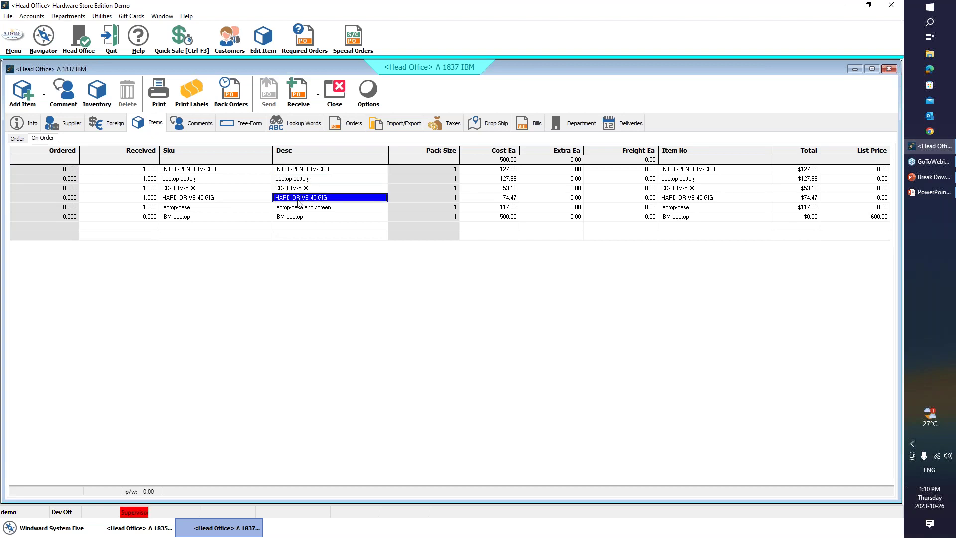
pyautogui.click(299, 208)
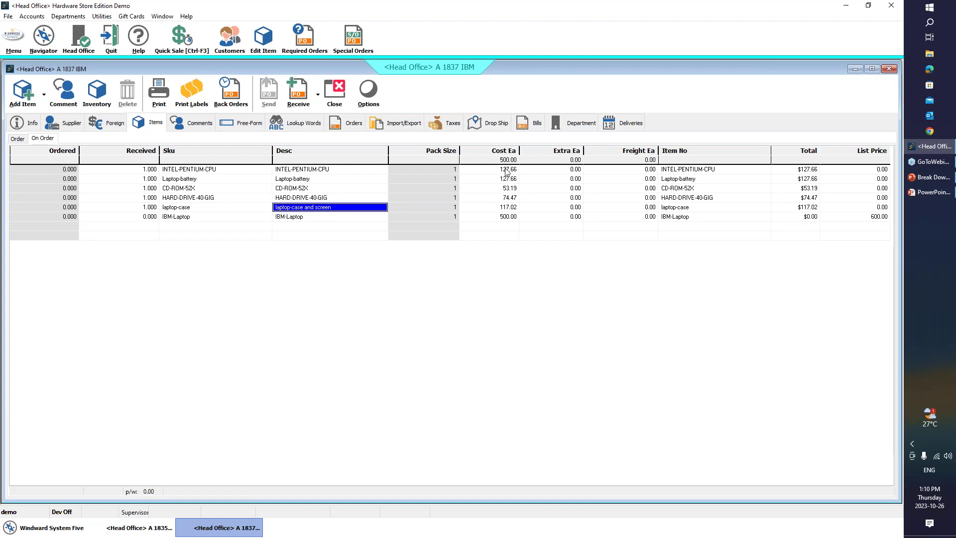
pyautogui.click(315, 217)
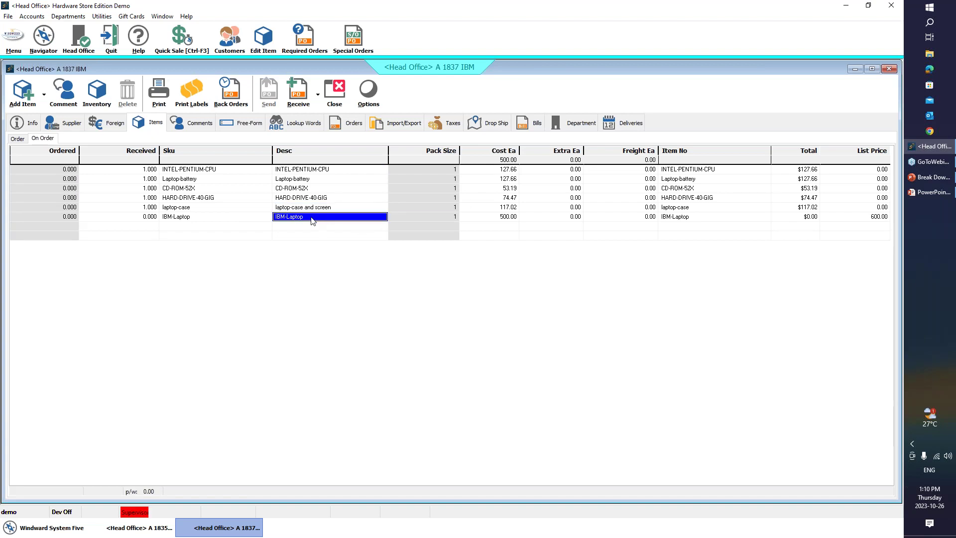
pyautogui.click(214, 218)
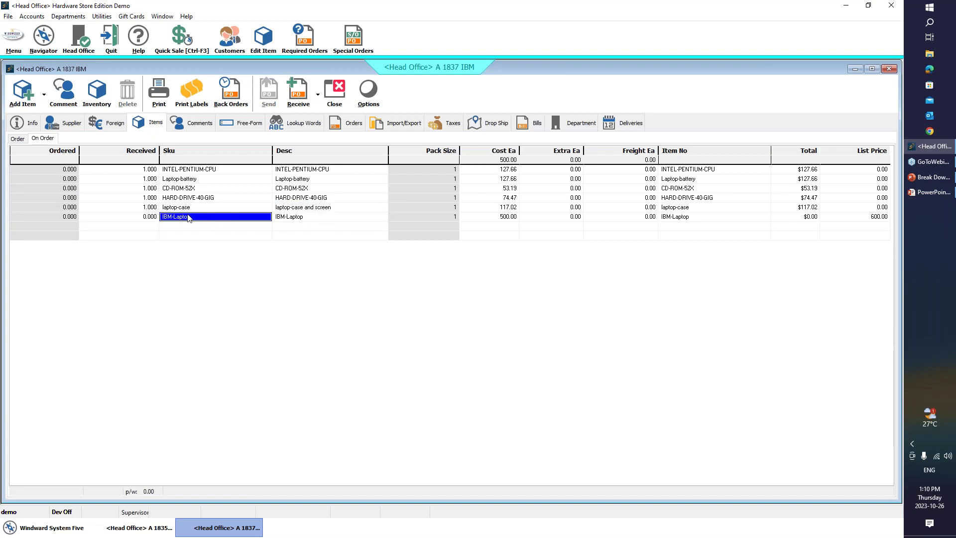
pyautogui.click(298, 215)
pyautogui.click(186, 223)
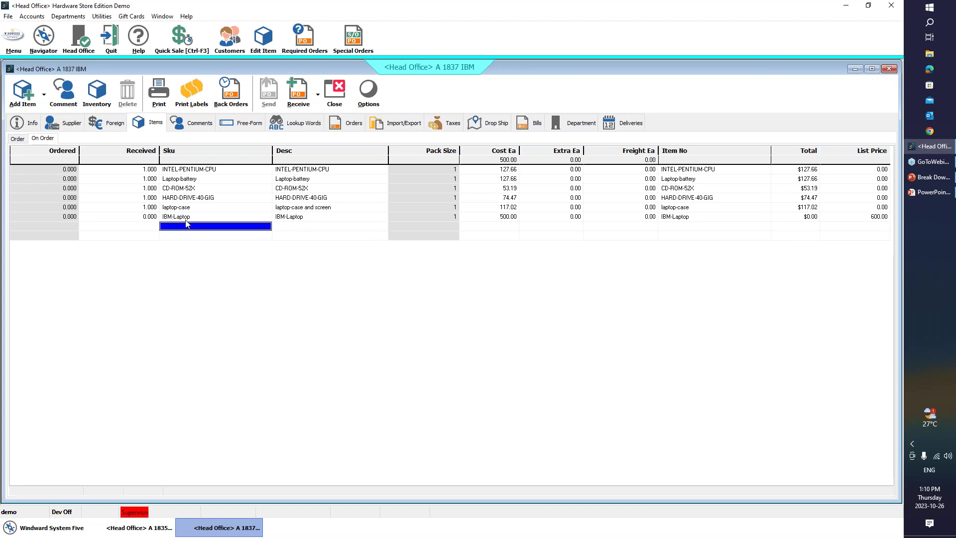
pyautogui.click(185, 220)
pyautogui.click(147, 221)
pyautogui.click(174, 222)
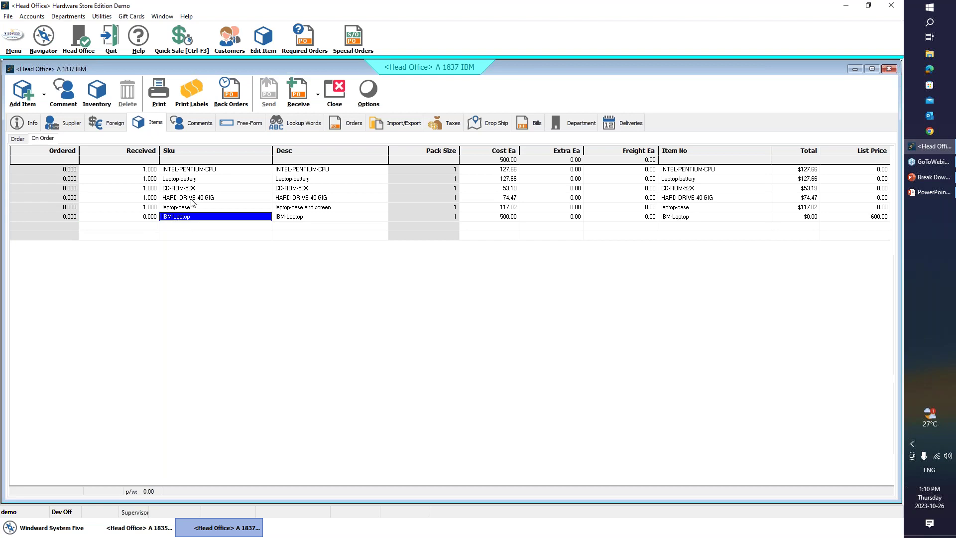
pyautogui.click(152, 220)
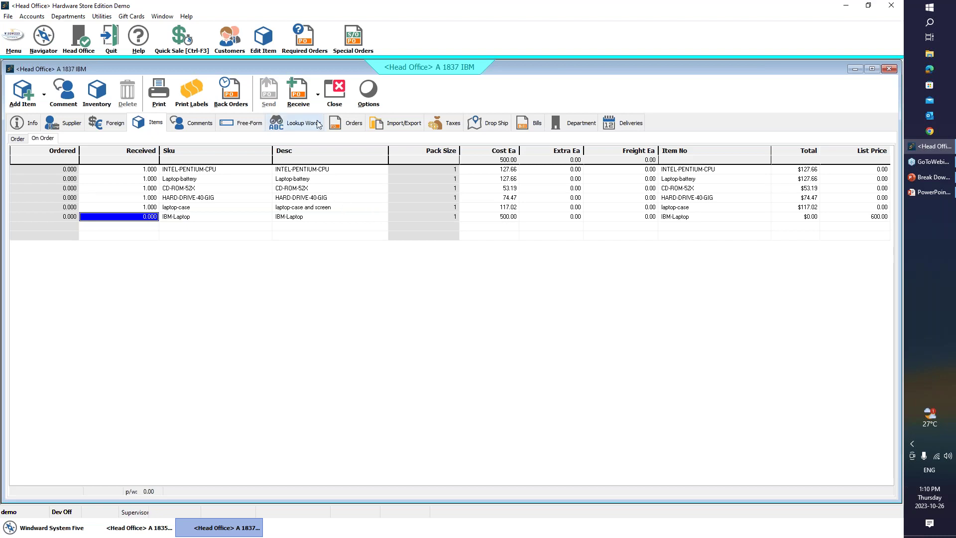
# Receive the stock to inventory dated 2023-10-26 with inventory costs updated, skipping the printout and closing the cost update report.
pyautogui.click(297, 92)
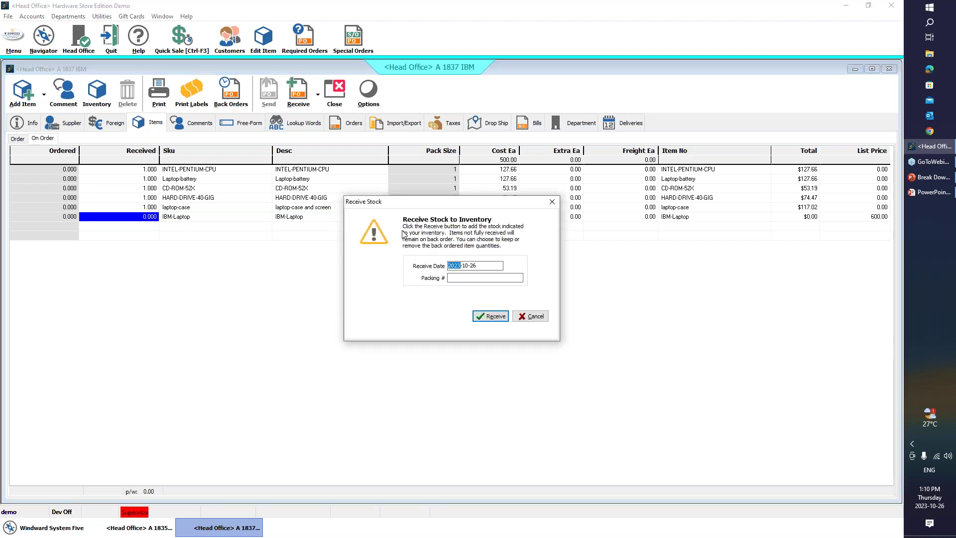
pyautogui.click(491, 316)
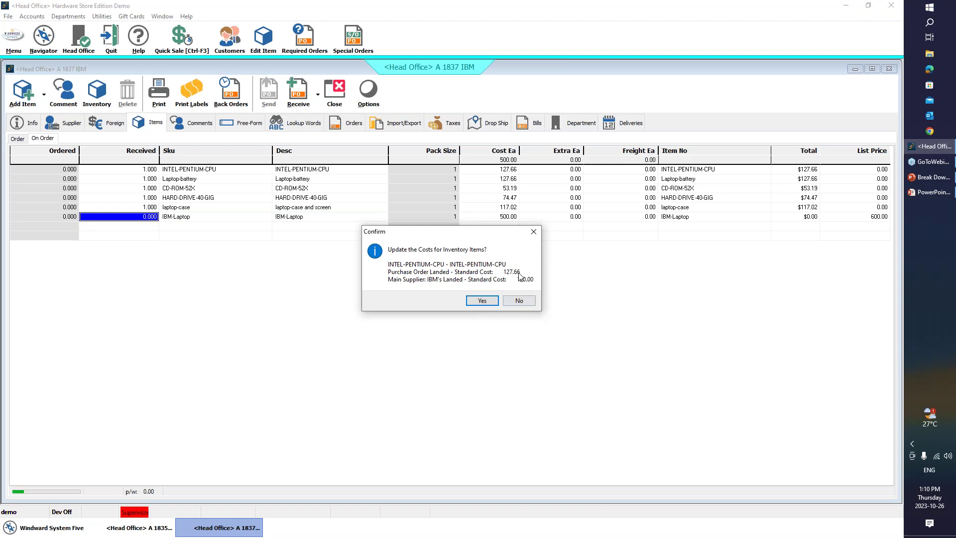
pyautogui.click(483, 300)
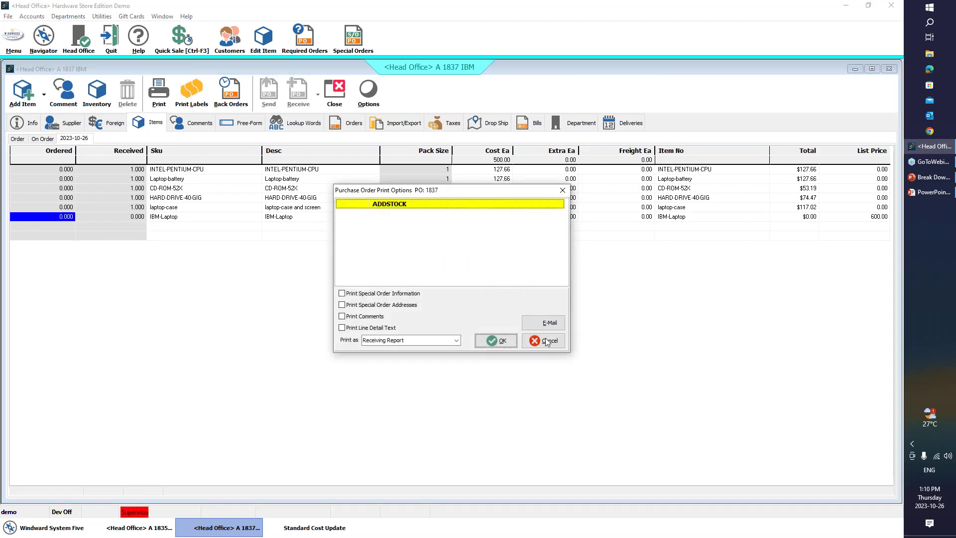
pyautogui.click(544, 342)
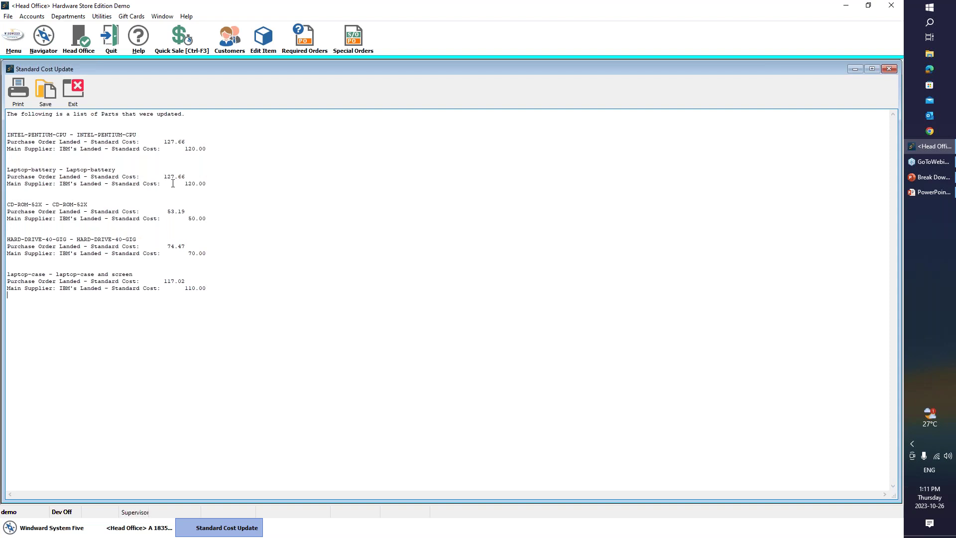
pyautogui.click(69, 94)
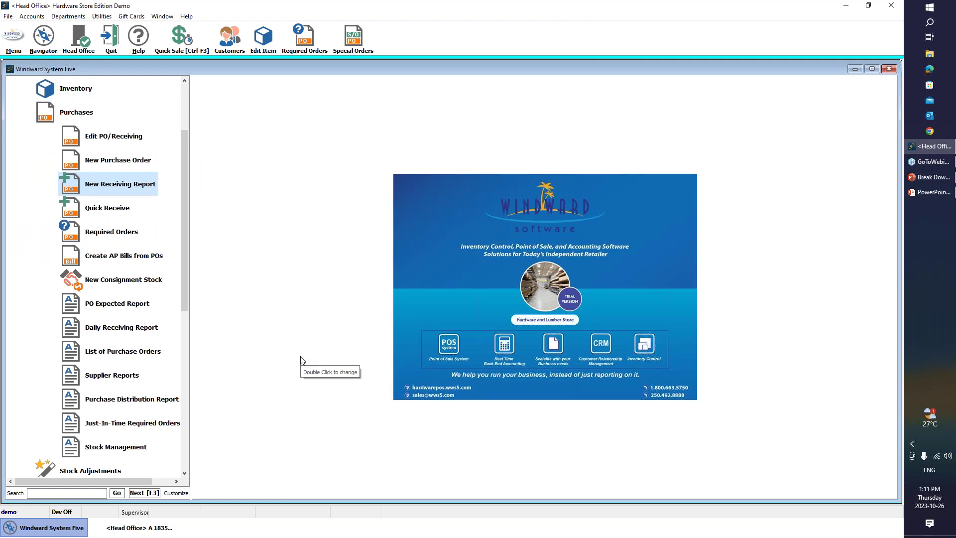
pyautogui.click(120, 184)
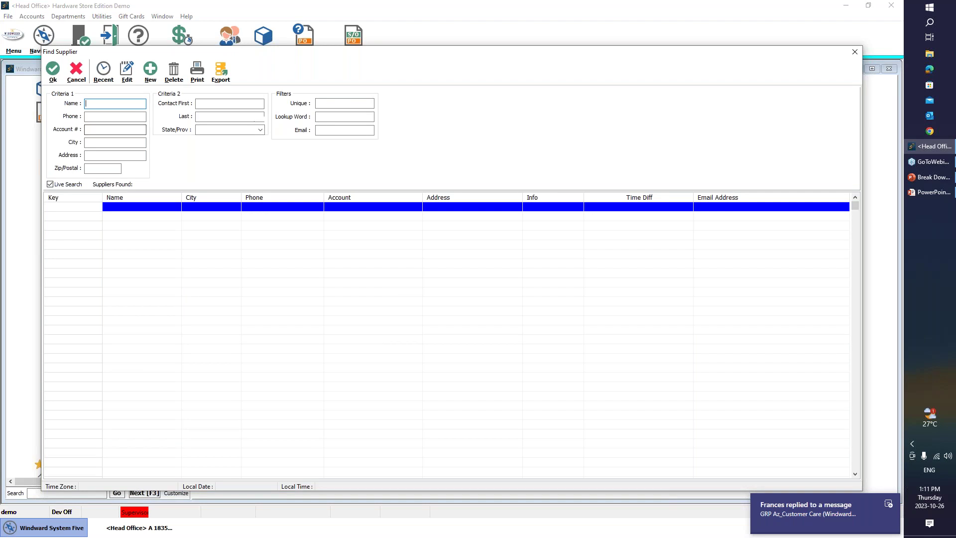
pyautogui.write('se')
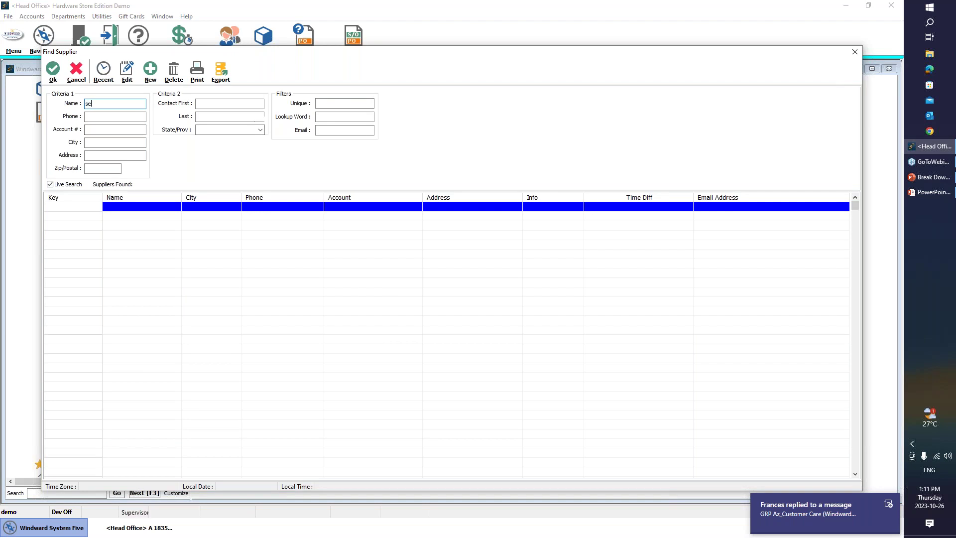
pyautogui.write('r')
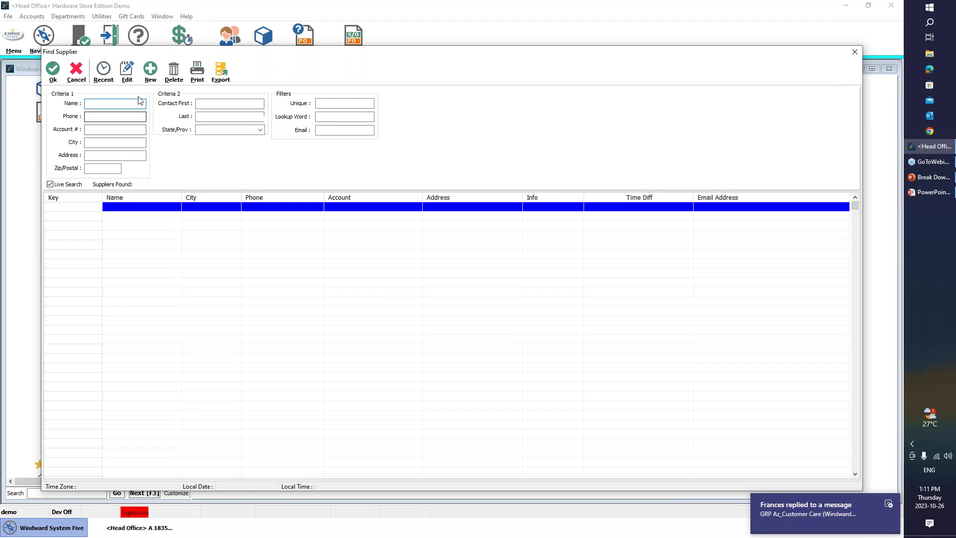
pyautogui.click(76, 70)
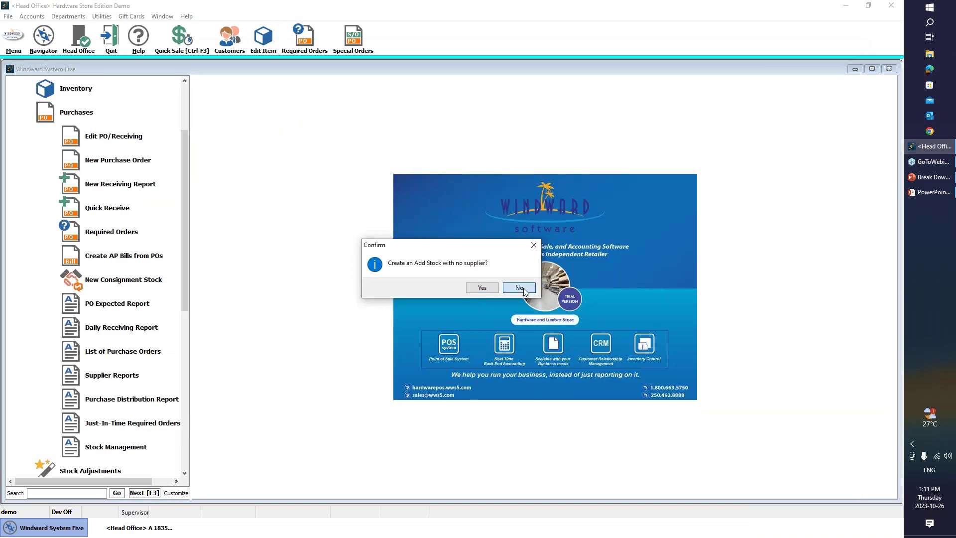
pyautogui.click(519, 288)
# Find the inventory item with part number "test" and open the test kit record for editing.
pyautogui.scroll(2, 56, 152)
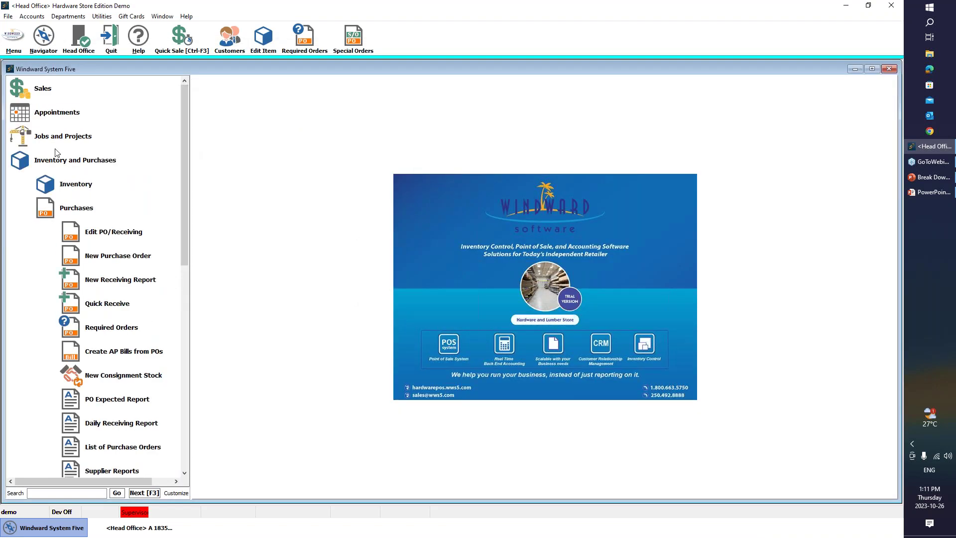
pyautogui.click(87, 187)
pyautogui.click(101, 211)
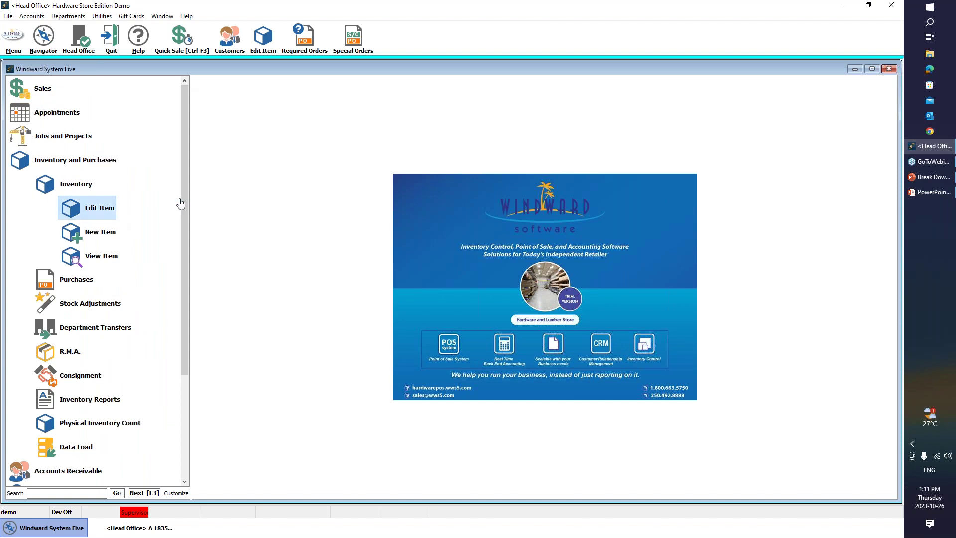
pyautogui.write('test')
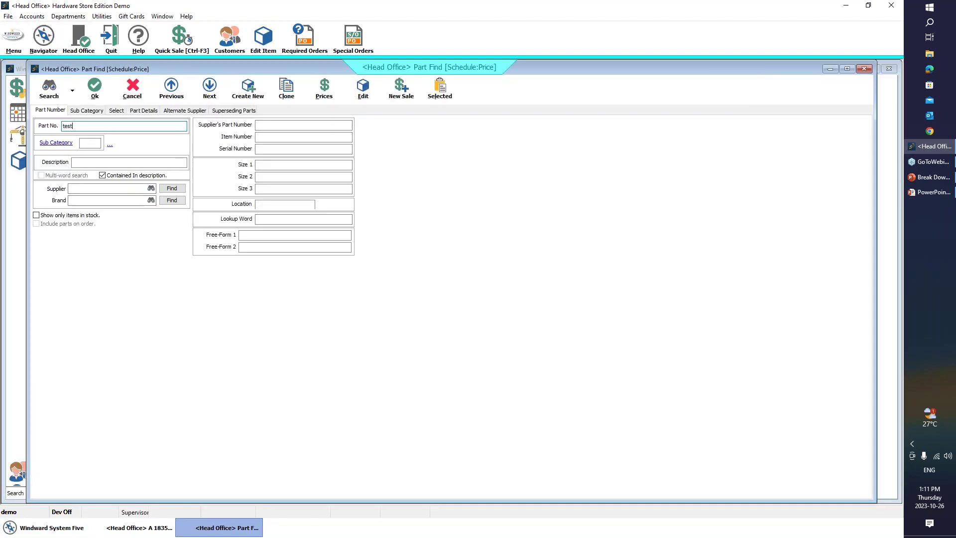
pyautogui.press('Return')
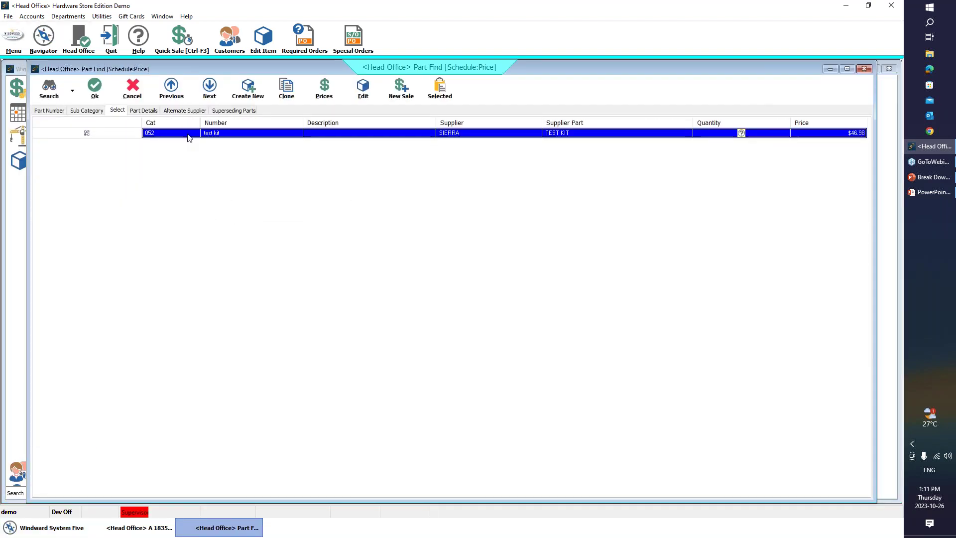
pyautogui.doubleClick(188, 134)
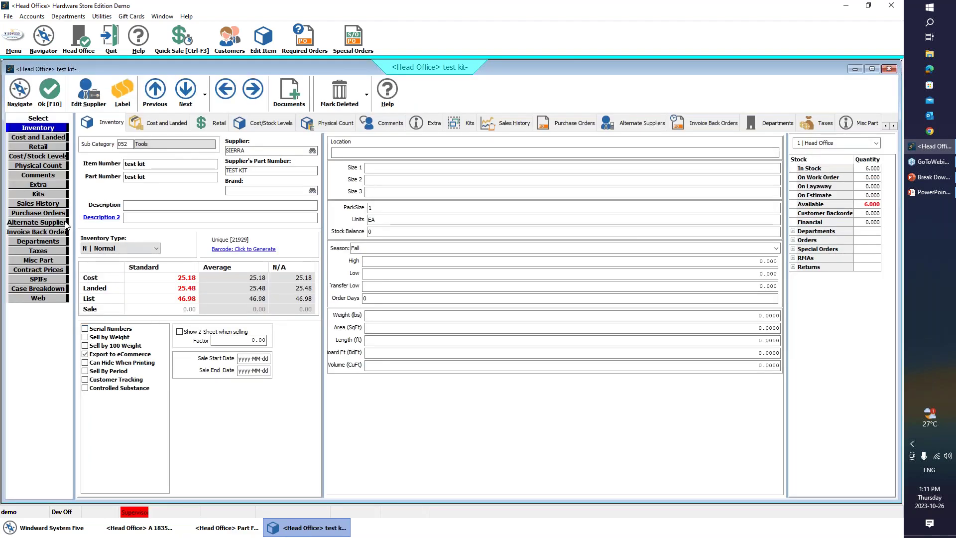
# Change the test kit's kit type to Dynamic, Prices stored with the kit, Non-Exploding [22].
pyautogui.click(50, 194)
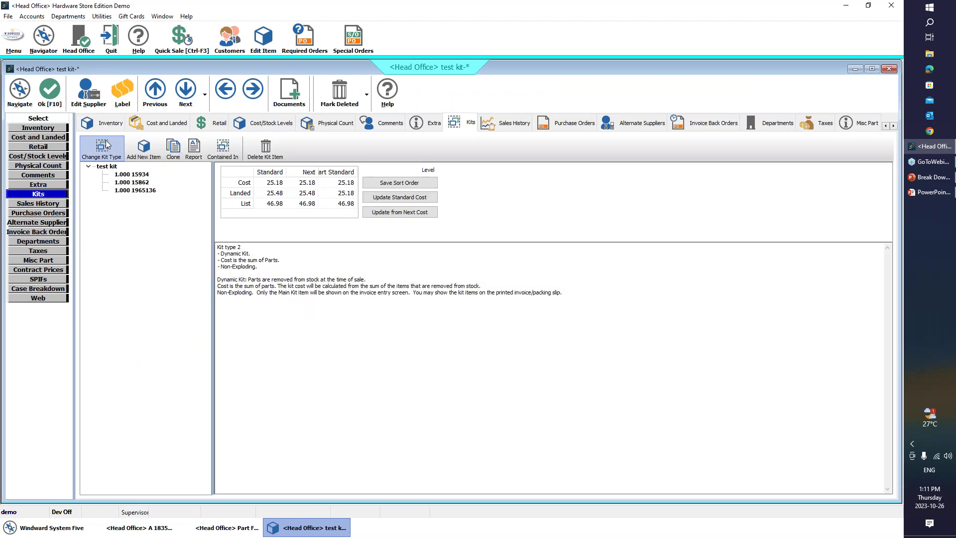
pyautogui.click(102, 146)
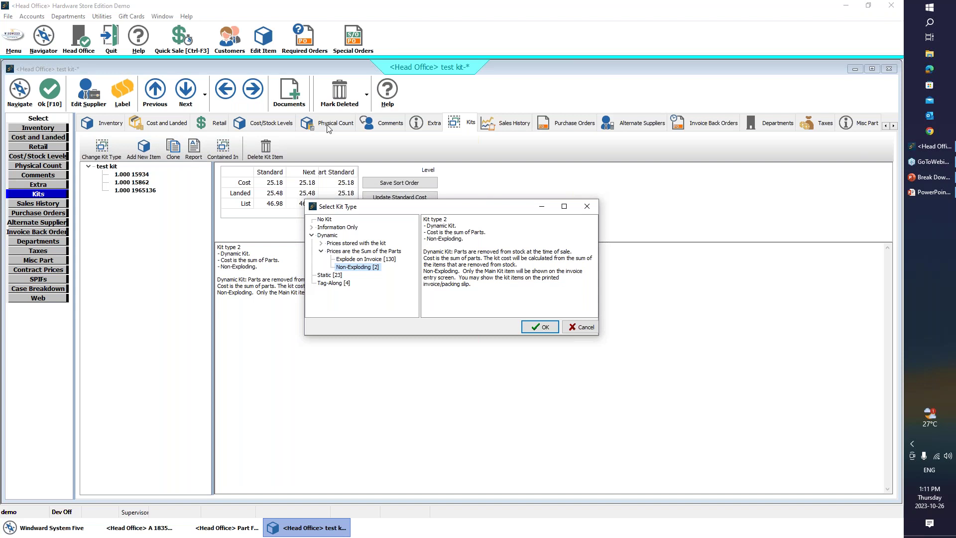
pyautogui.click(322, 243)
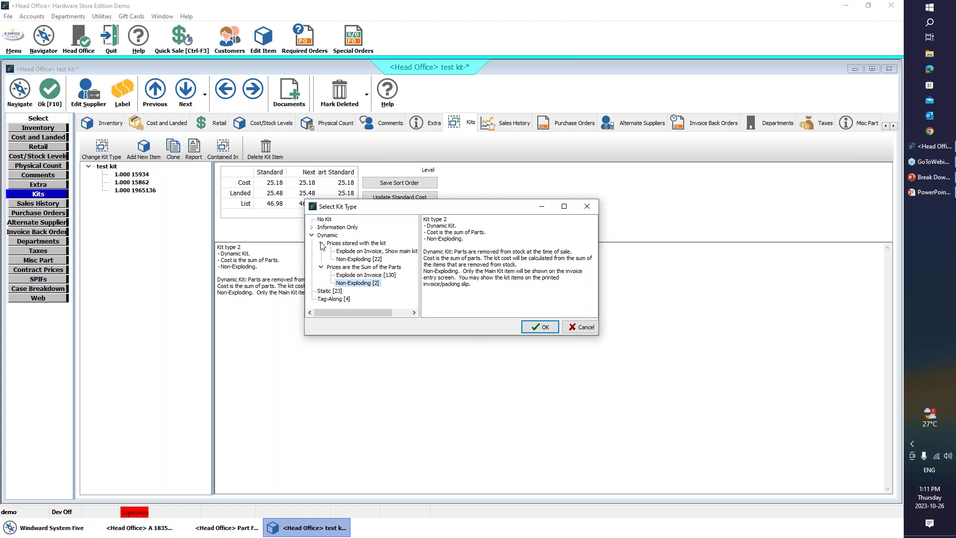
pyautogui.click(361, 260)
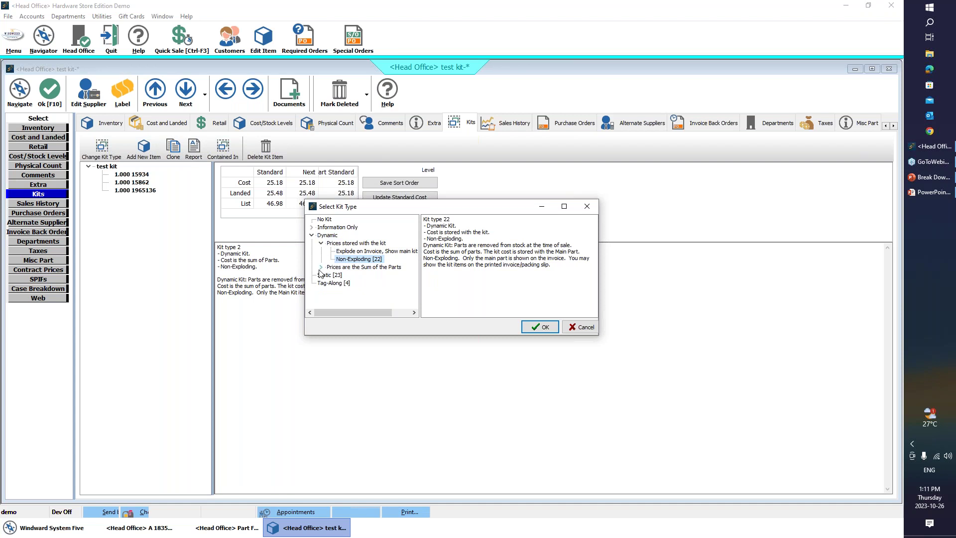
pyautogui.click(320, 268)
pyautogui.click(354, 283)
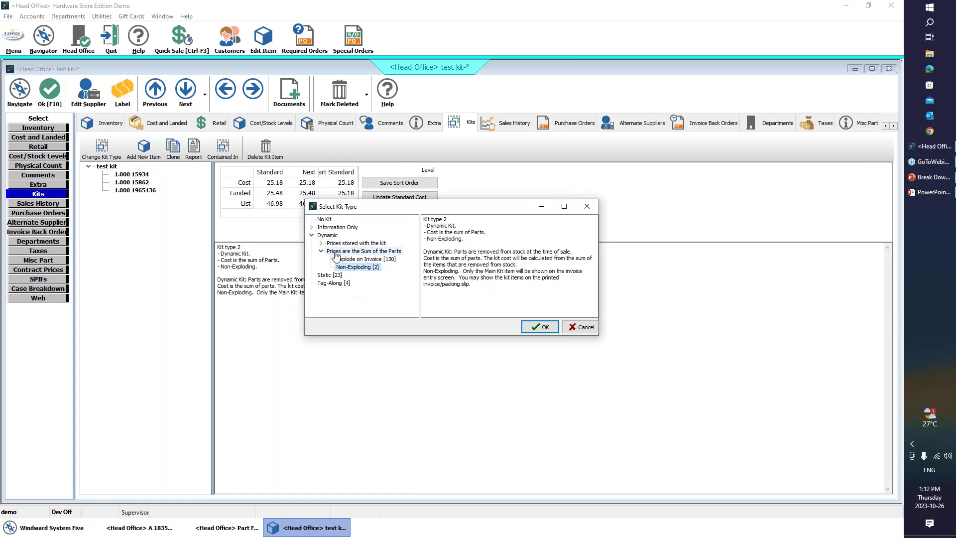
pyautogui.click(320, 243)
pyautogui.click(344, 259)
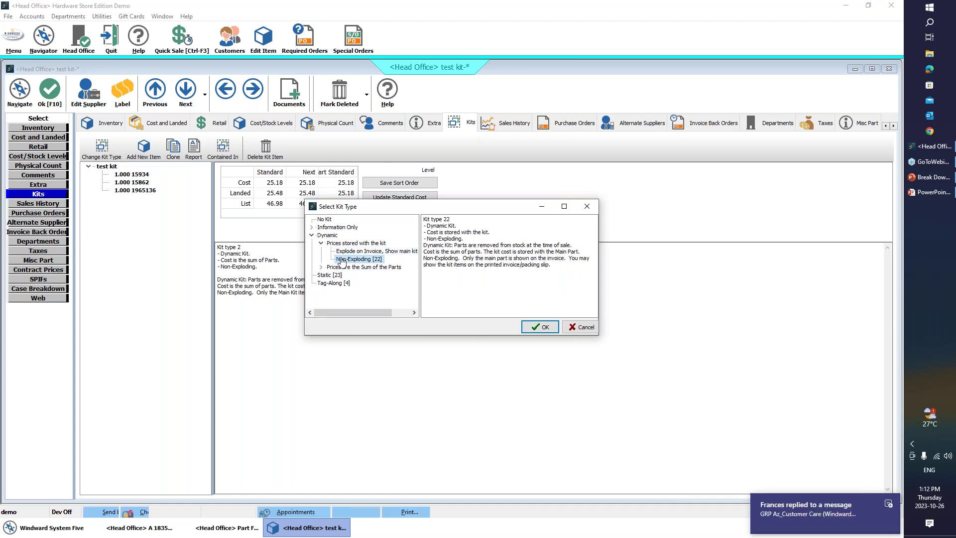
pyautogui.click(540, 326)
# Return to the test kit's main inventory details, save the record and close the part search.
pyautogui.click(41, 129)
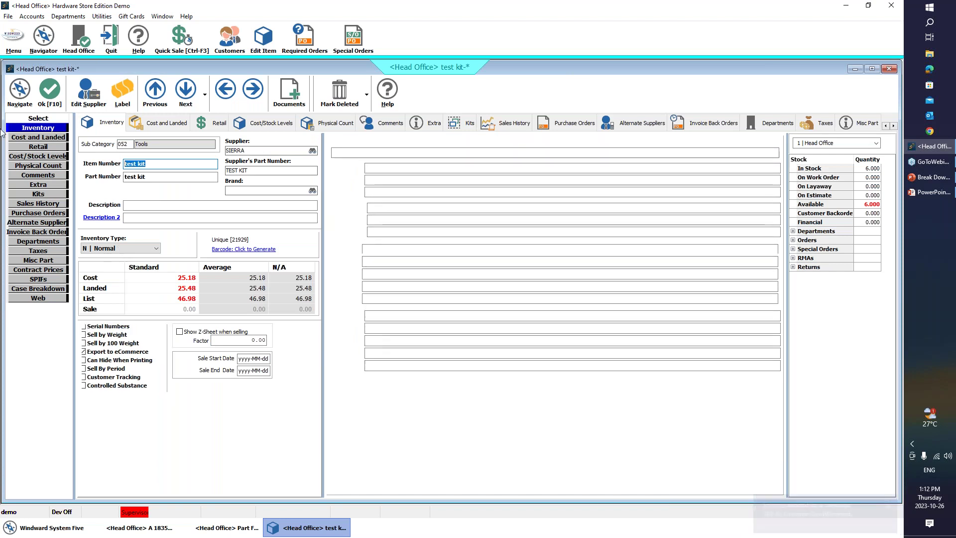
pyautogui.click(49, 89)
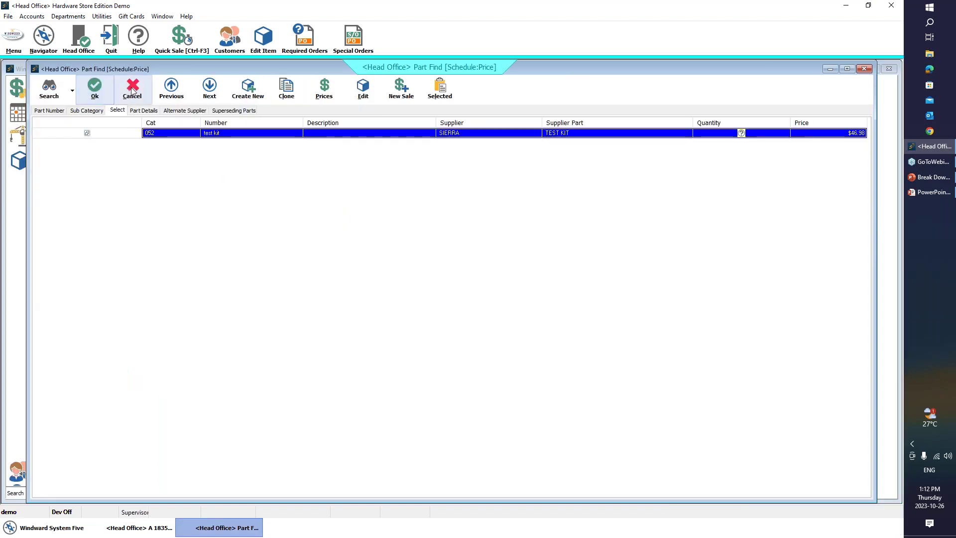
pyautogui.click(132, 91)
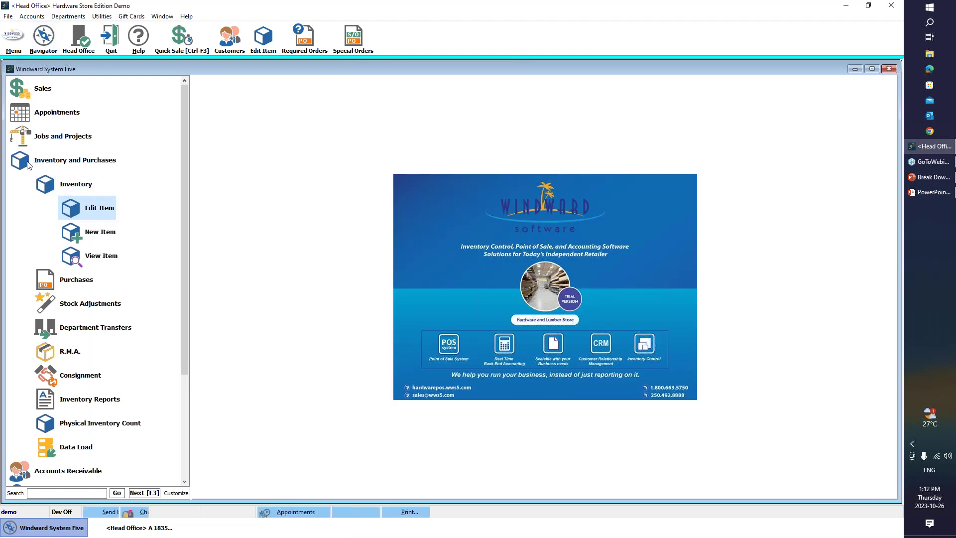
# Create a new receiving report for the supplier SIERRA.
pyautogui.click(32, 165)
pyautogui.click(69, 165)
pyautogui.click(70, 212)
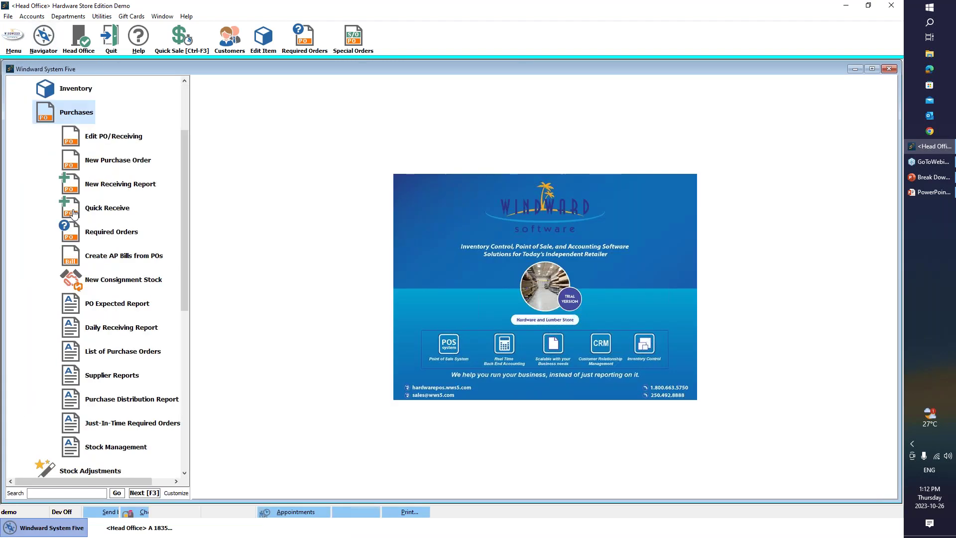
pyautogui.click(107, 183)
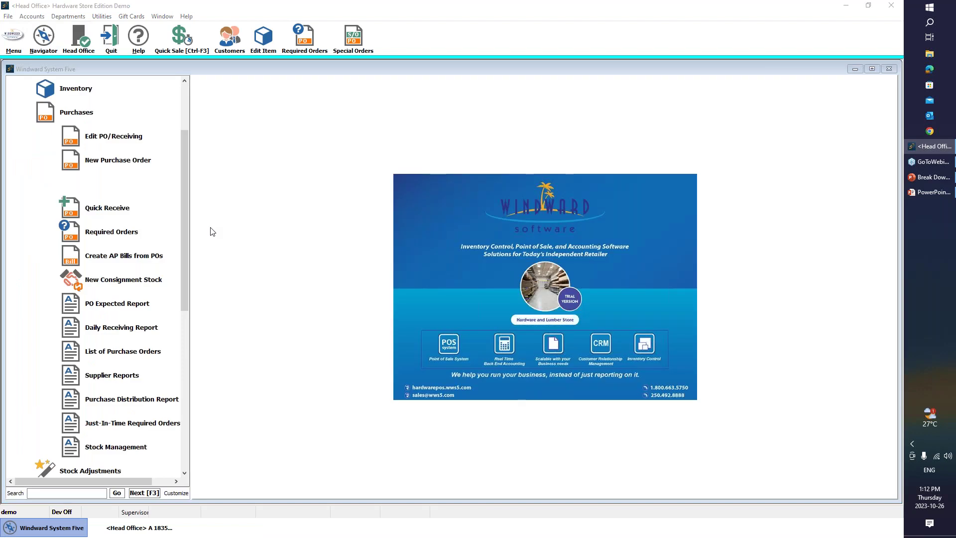
pyautogui.write('sier')
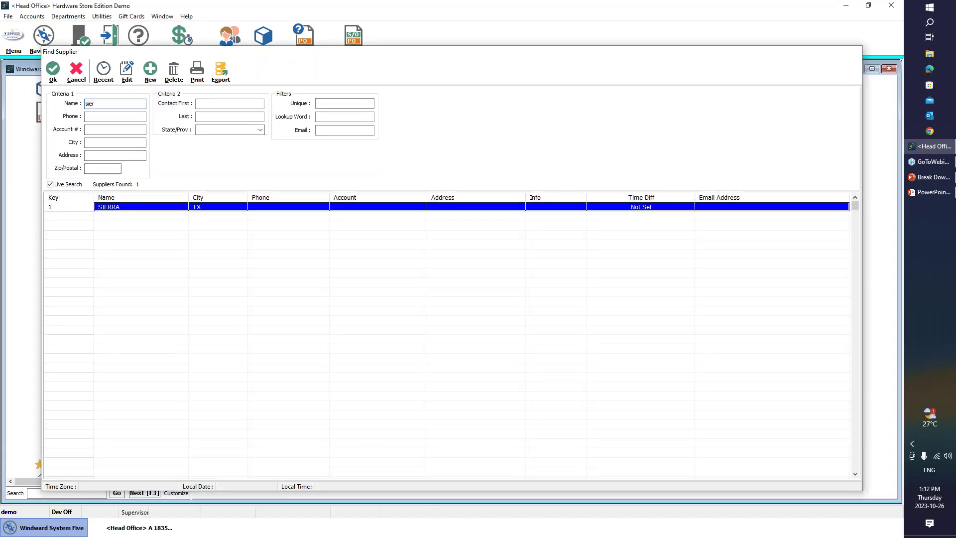
pyautogui.press('Return')
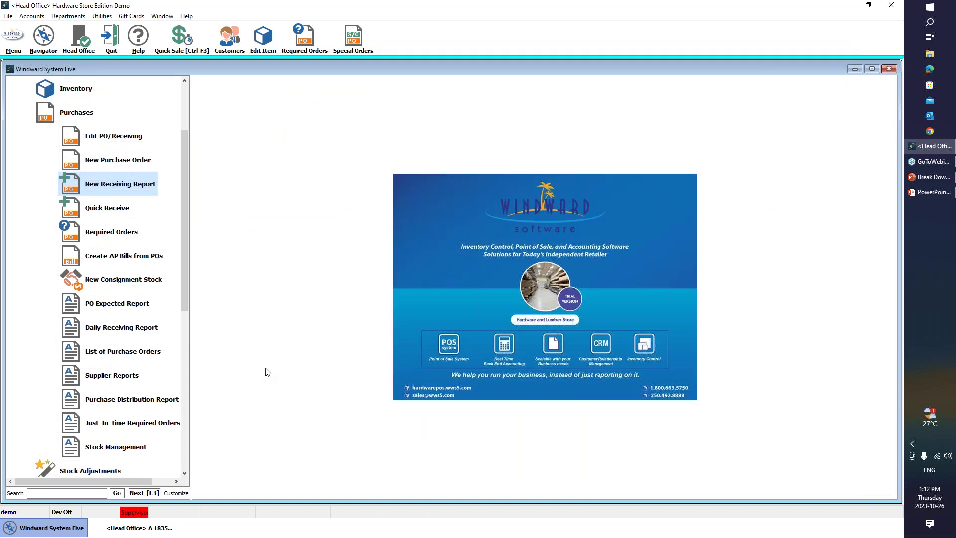
# Find the test kit part and add it as an item line on the SIERRA receiving report.
pyautogui.click(254, 171)
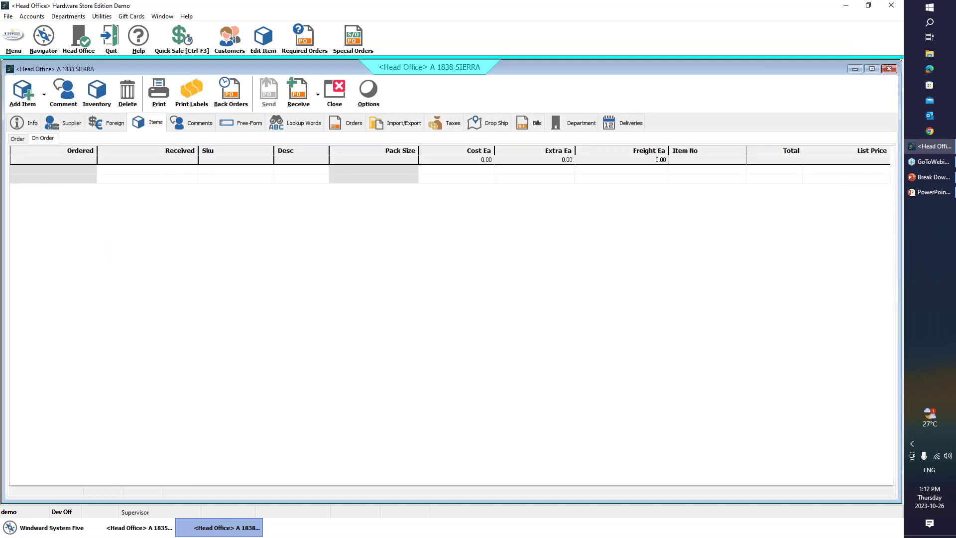
pyautogui.write('nail')
pyautogui.press('Return')
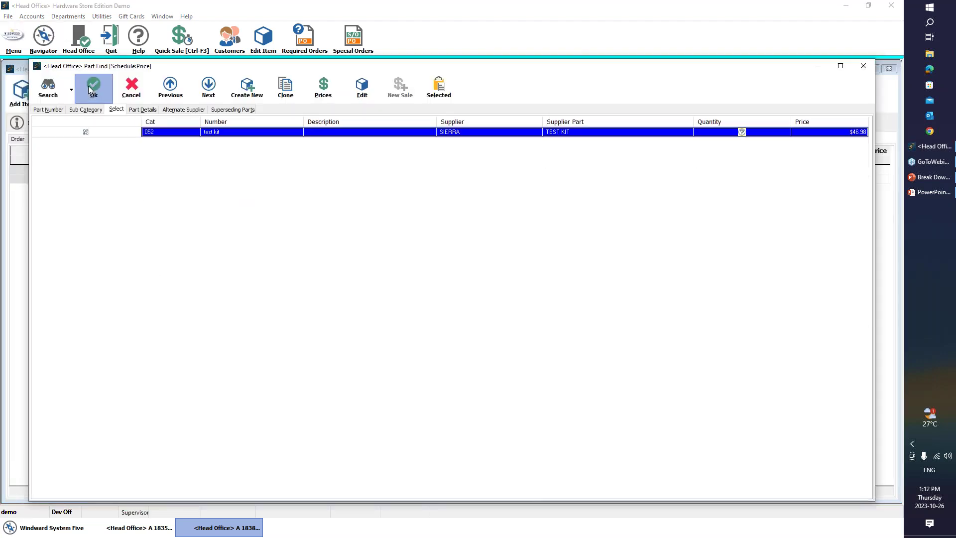
pyautogui.click(88, 85)
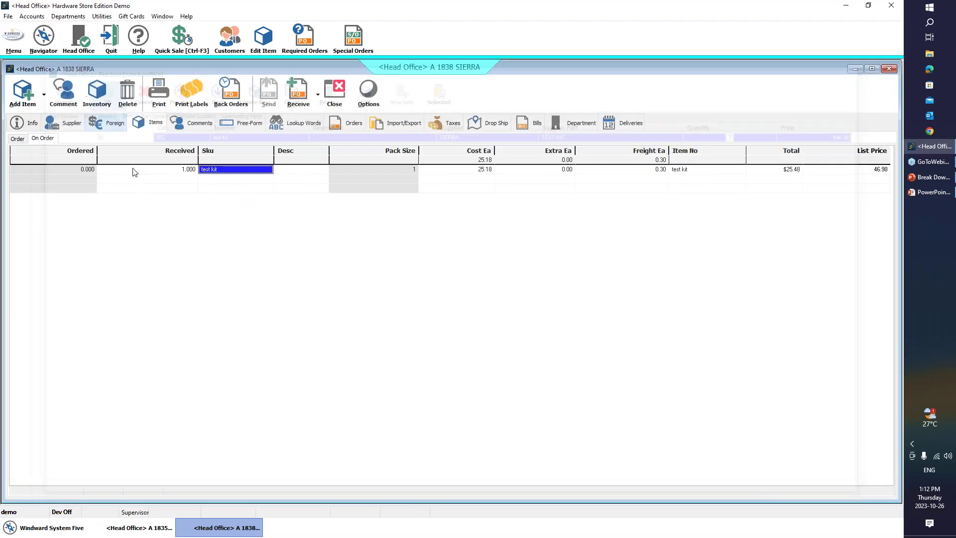
# Disassemble the test kit line, approving parts 15934, 15862 and 1965136, and accept the disassembly.
pyautogui.rightClick(233, 177)
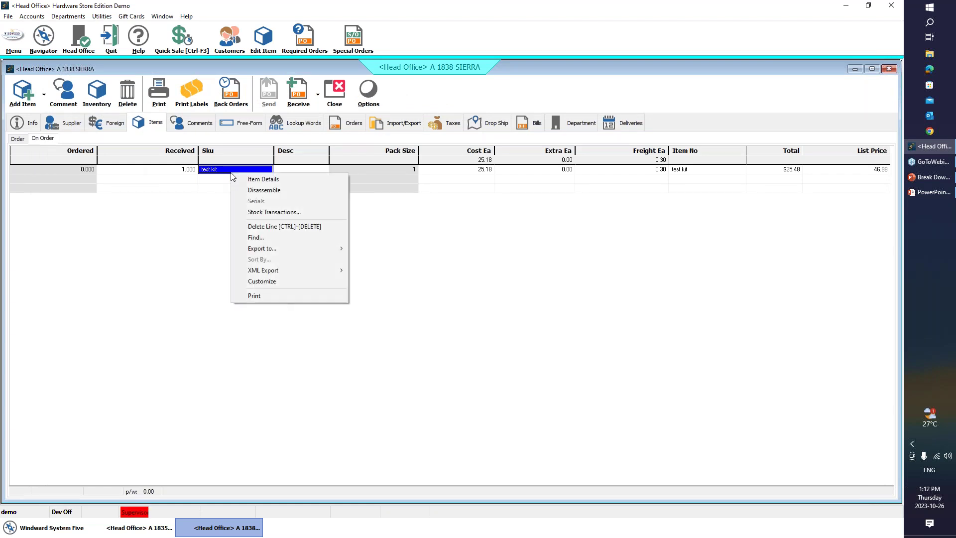
pyautogui.click(268, 194)
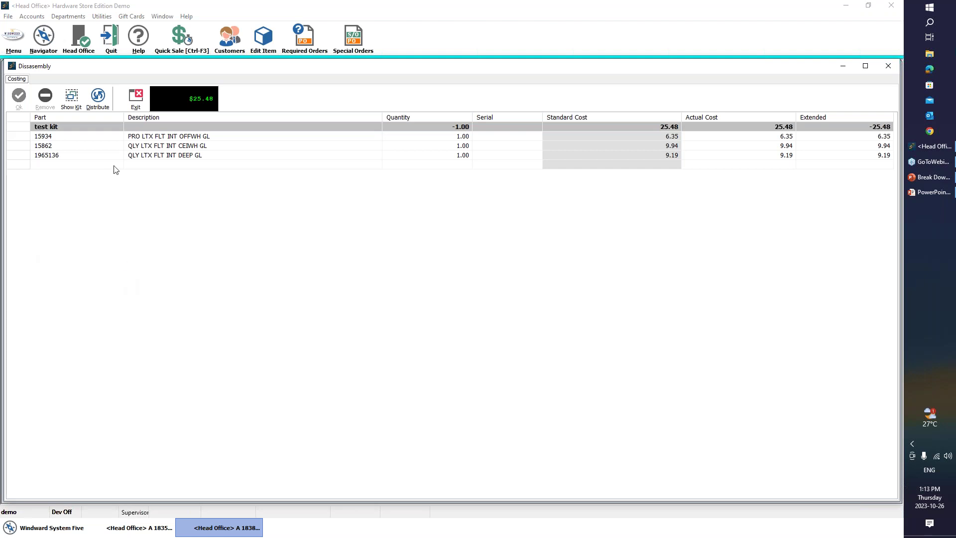
pyautogui.click(18, 136)
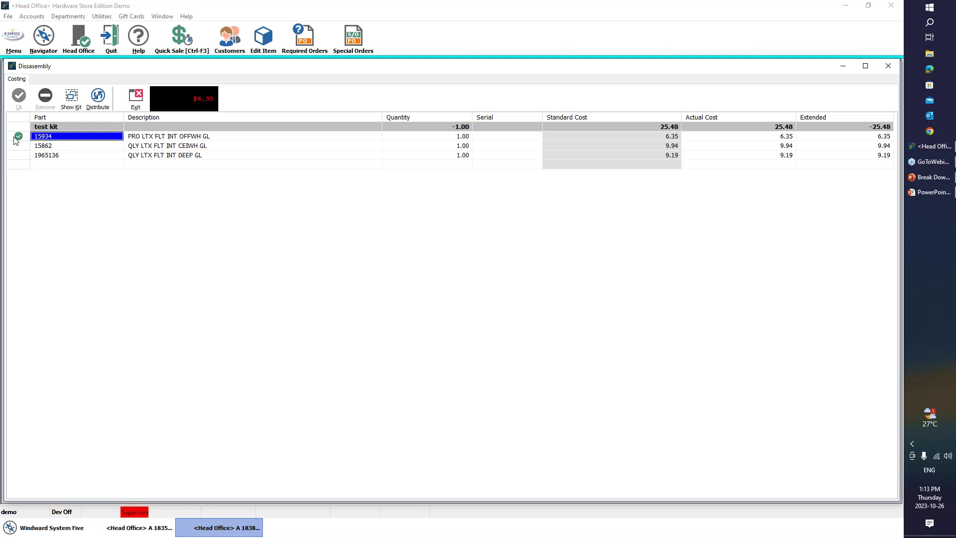
pyautogui.click(17, 145)
pyautogui.click(16, 156)
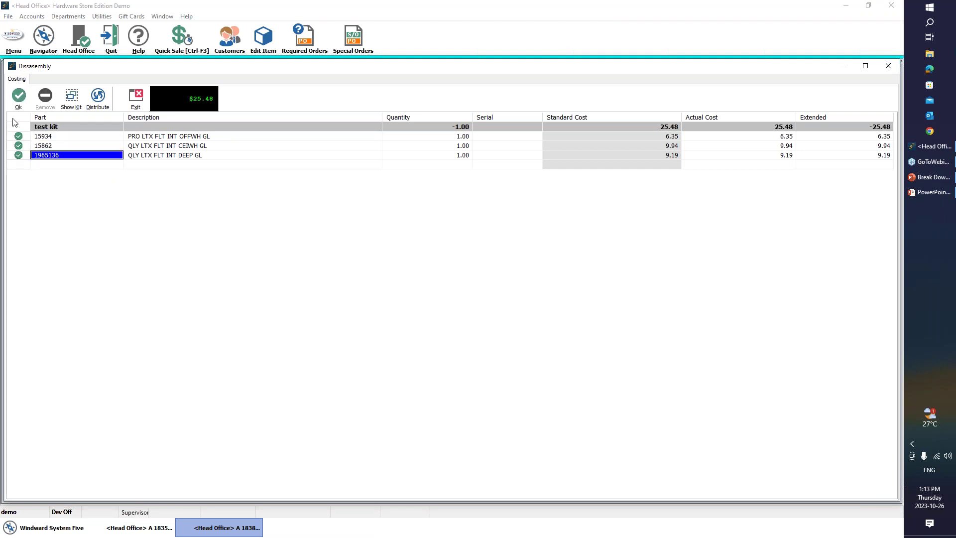
pyautogui.click(18, 97)
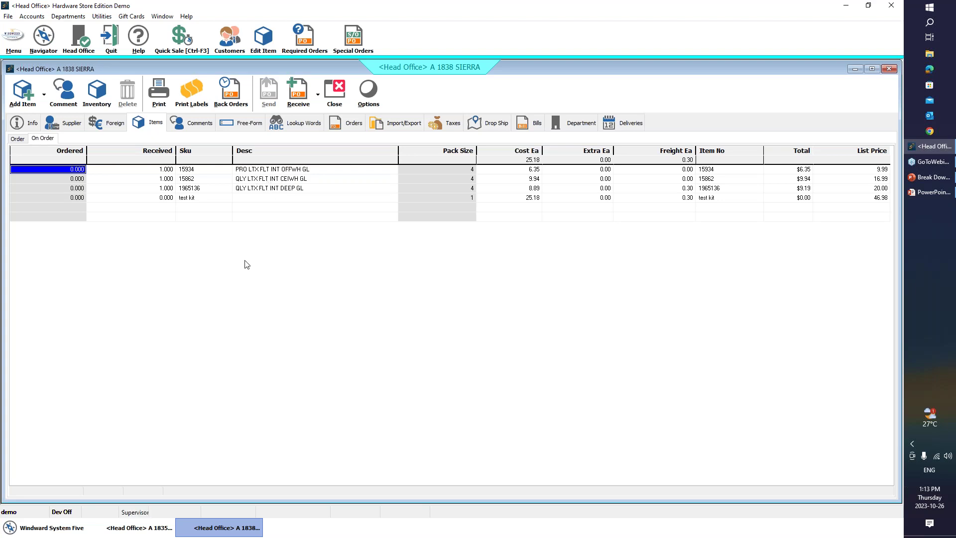
# Check the test kit line's received quantity and receive the report's stock to inventory dated 2023-10-26.
pyautogui.click(240, 199)
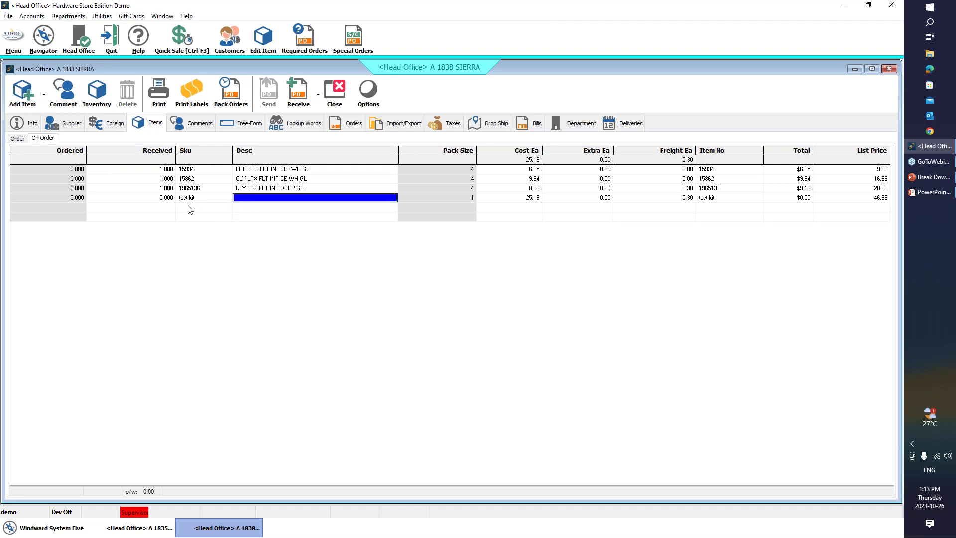
pyautogui.click(174, 201)
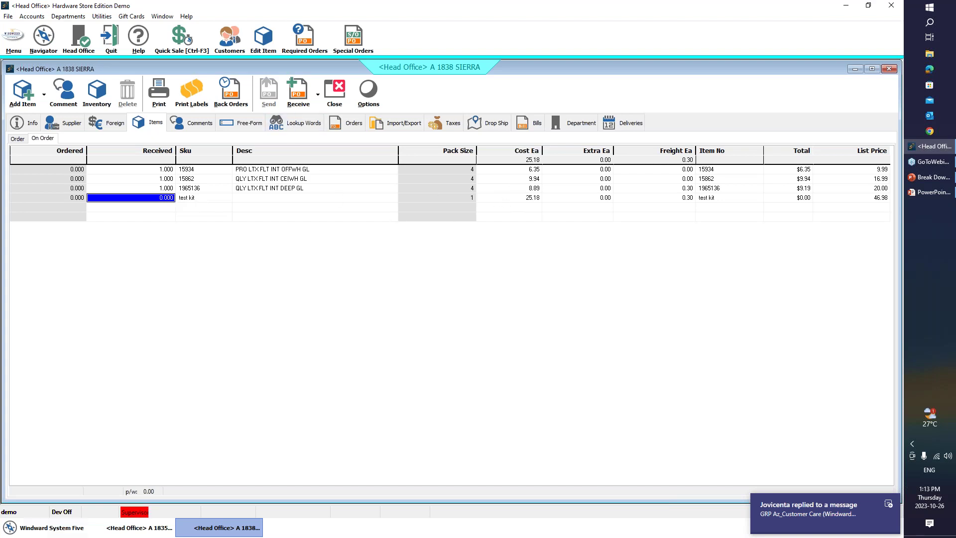
pyautogui.click(298, 92)
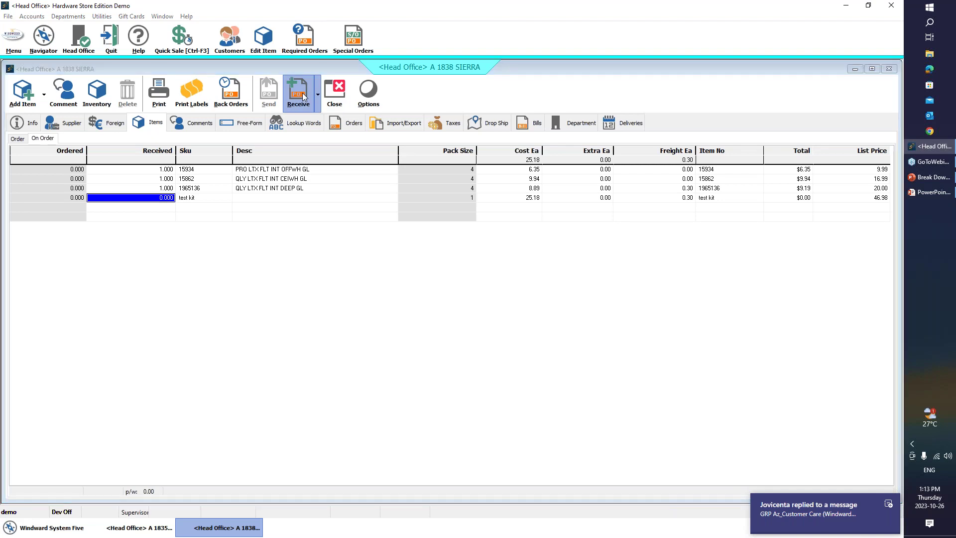
pyautogui.click(486, 317)
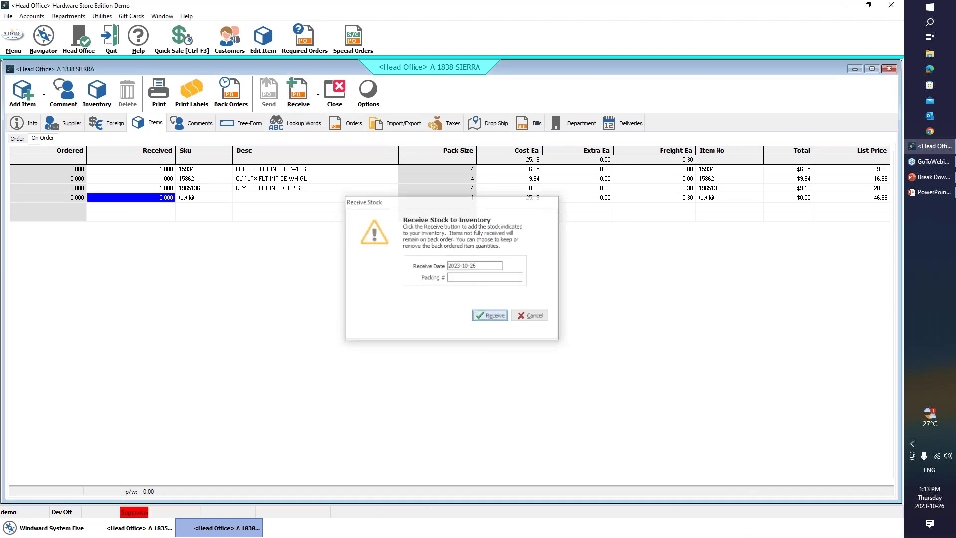
pyautogui.click(536, 341)
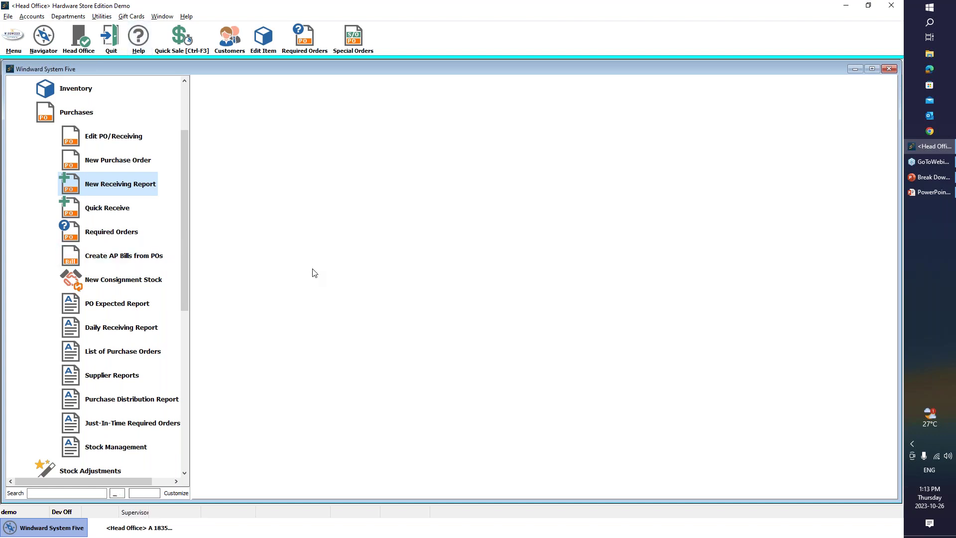
# Switch to the PowerPoint slide show and advance past the Live Demonstration slide.
pyautogui.hotkey('alt', 'Tab')
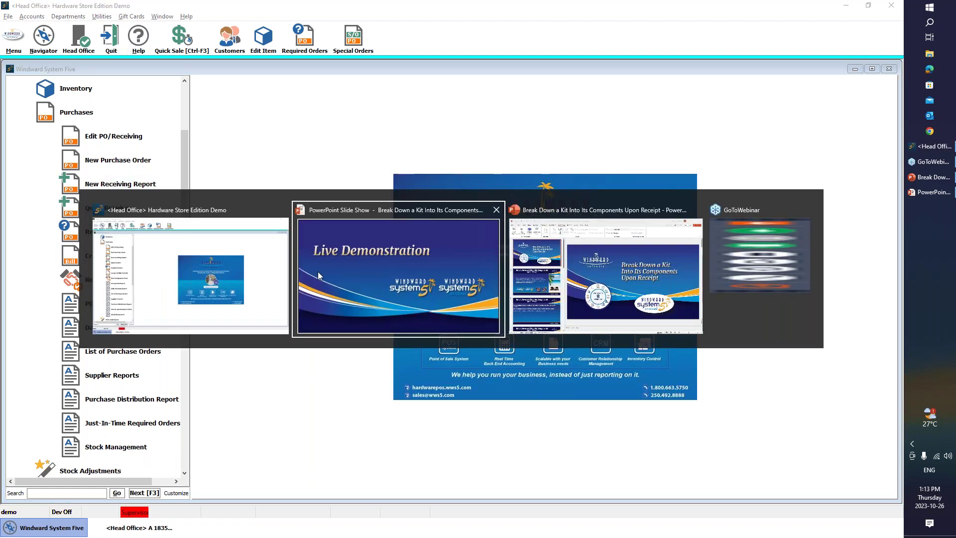
pyautogui.click(318, 270)
pyautogui.press('Right')
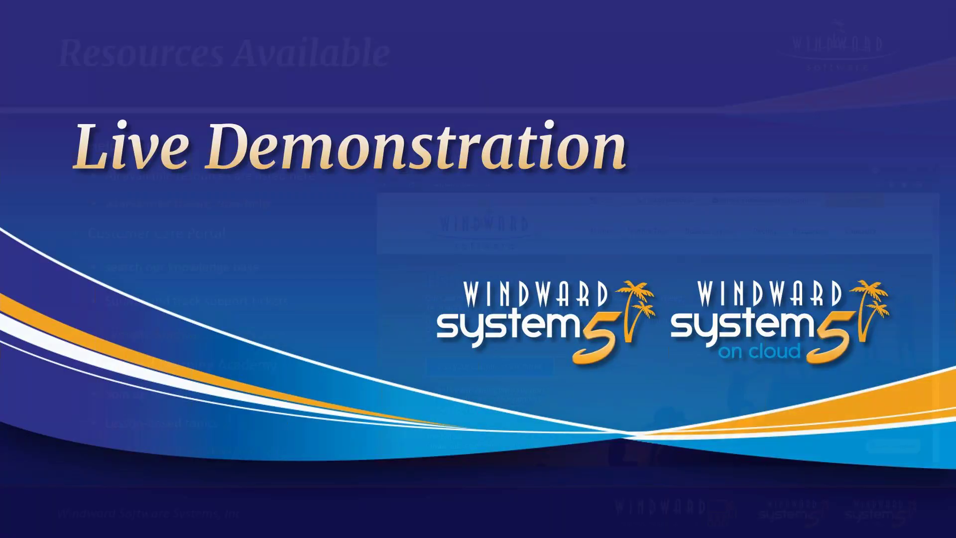
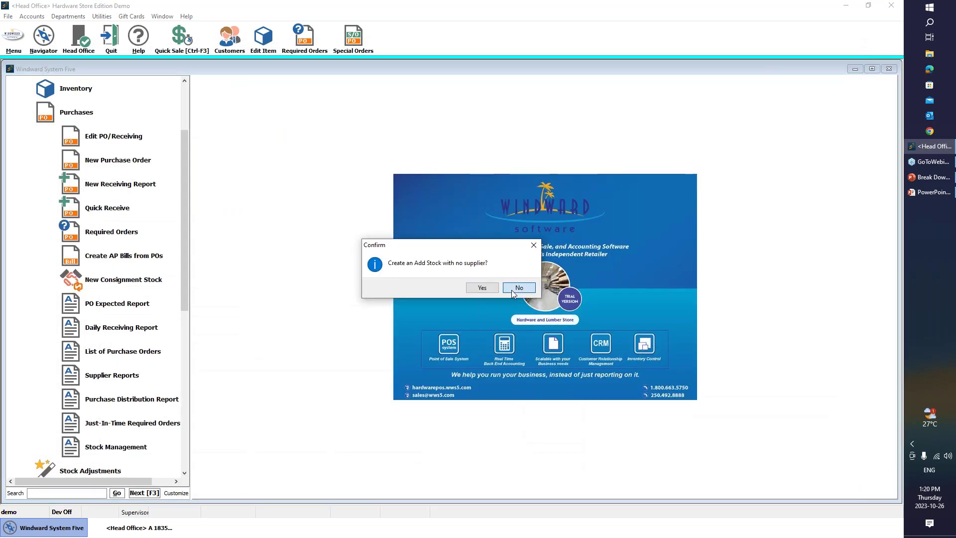
# Decline creating an add stock without a supplier, and search inventory for items in category TOOLS, sub category 052 Tools.
pyautogui.click(512, 290)
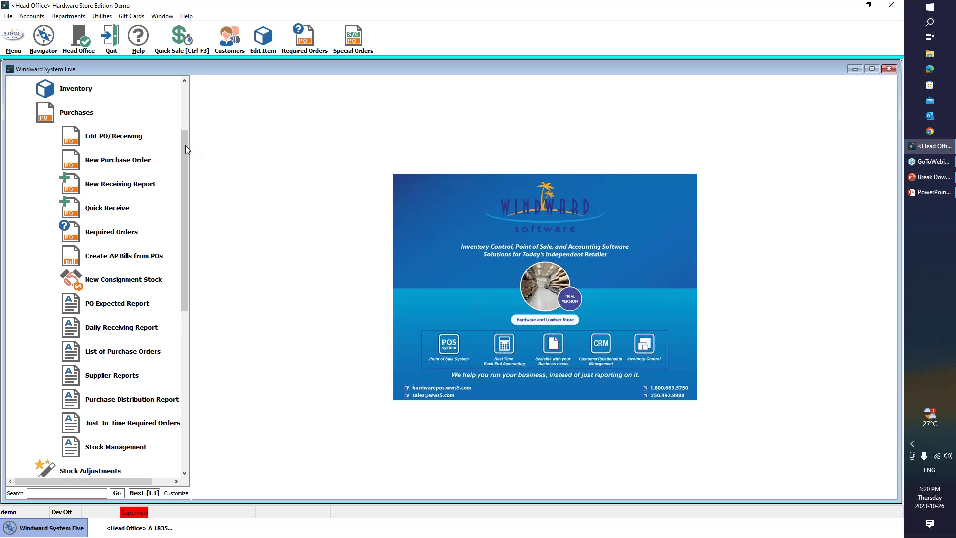
pyautogui.scroll(2, 185, 145)
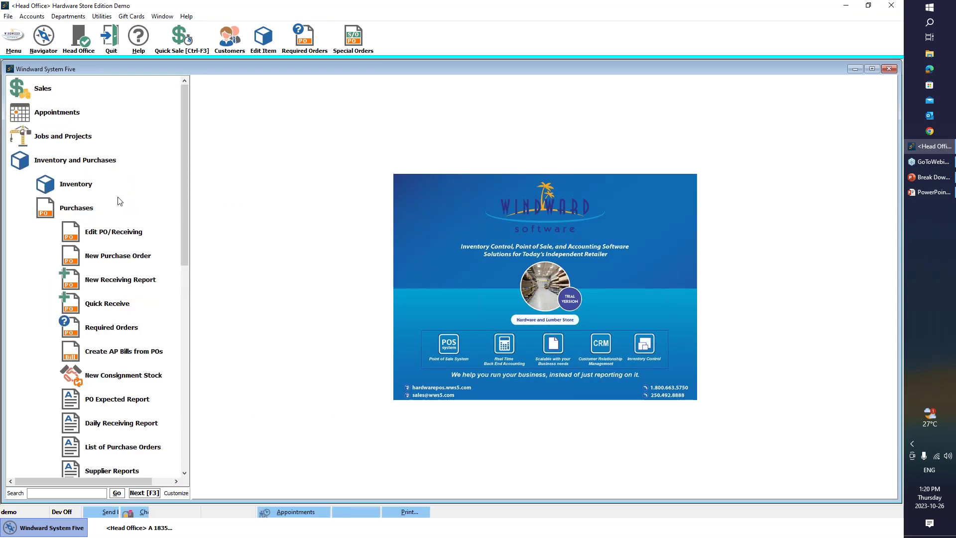
pyautogui.click(88, 189)
pyautogui.click(100, 210)
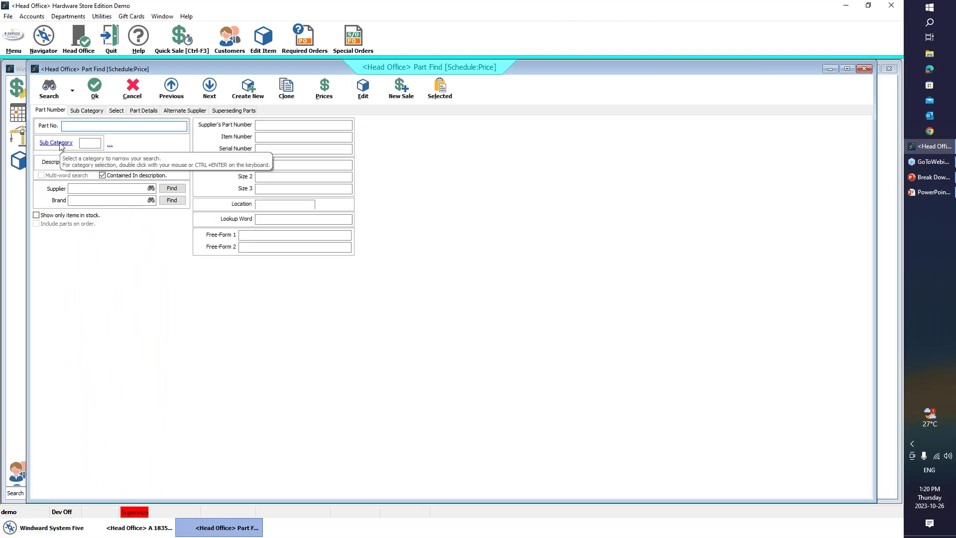
pyautogui.click(59, 145)
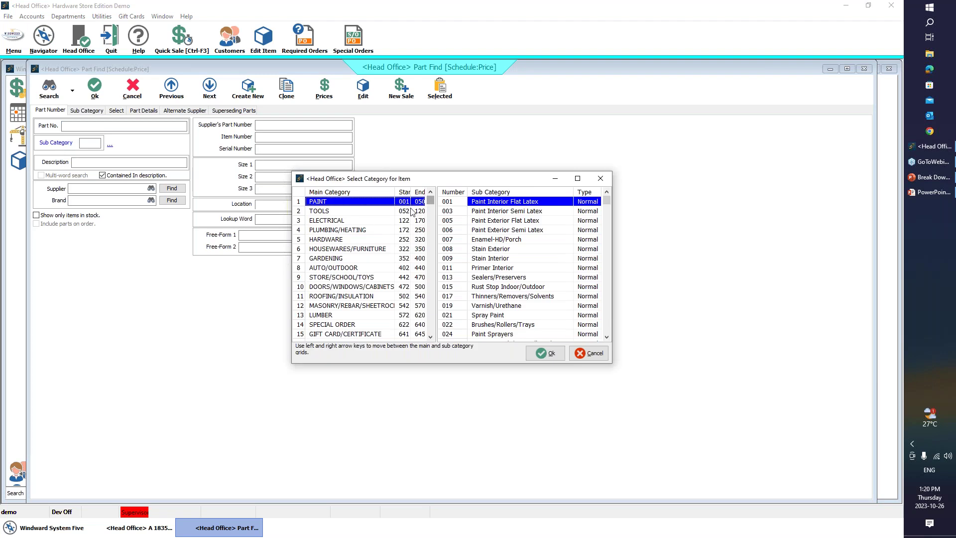
pyautogui.click(411, 211)
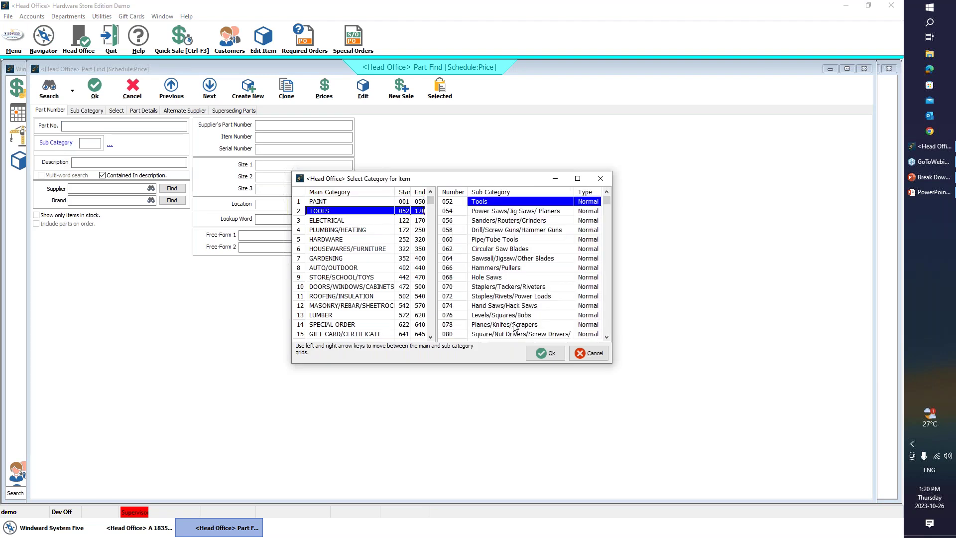
pyautogui.click(546, 354)
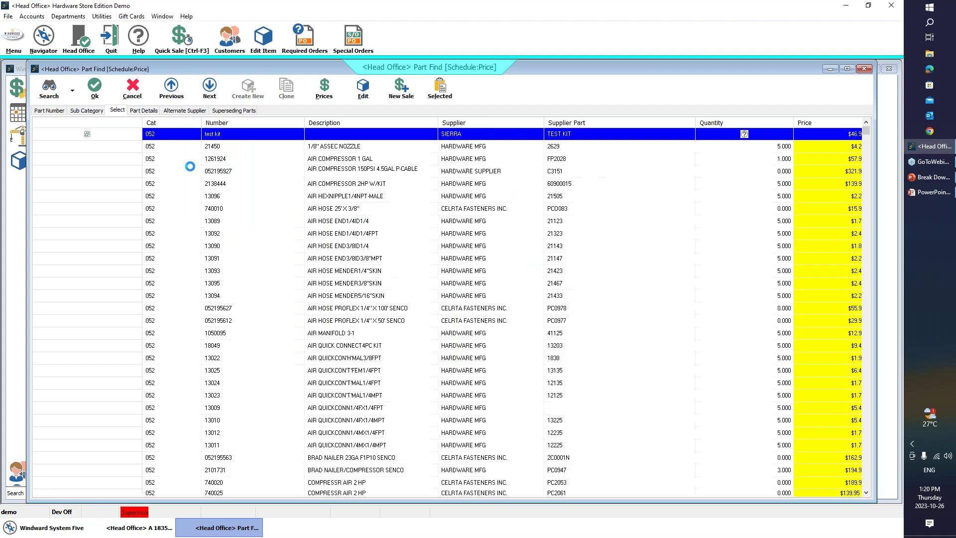
# Open the test kit item for editing, change its kit type to Static [23], and save the item.
pyautogui.click(95, 87)
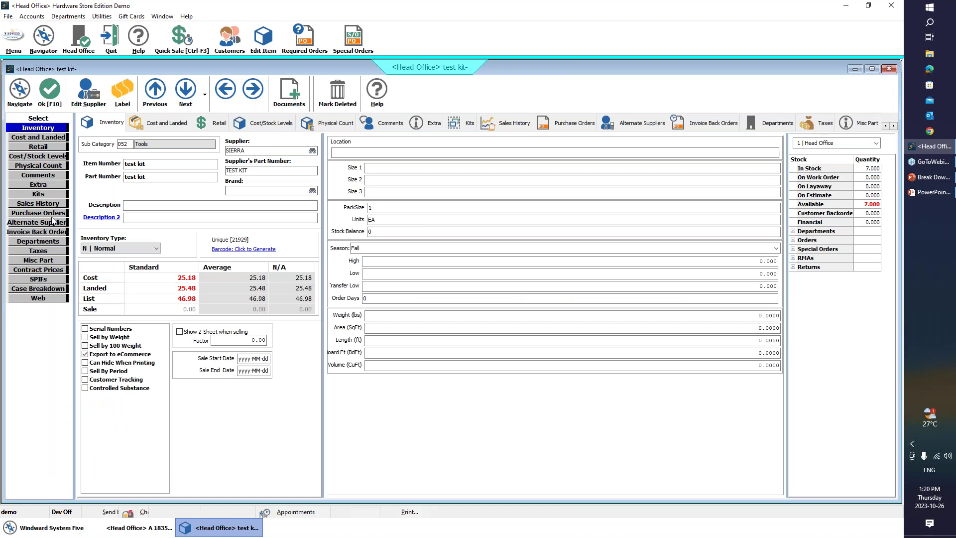
pyautogui.click(48, 156)
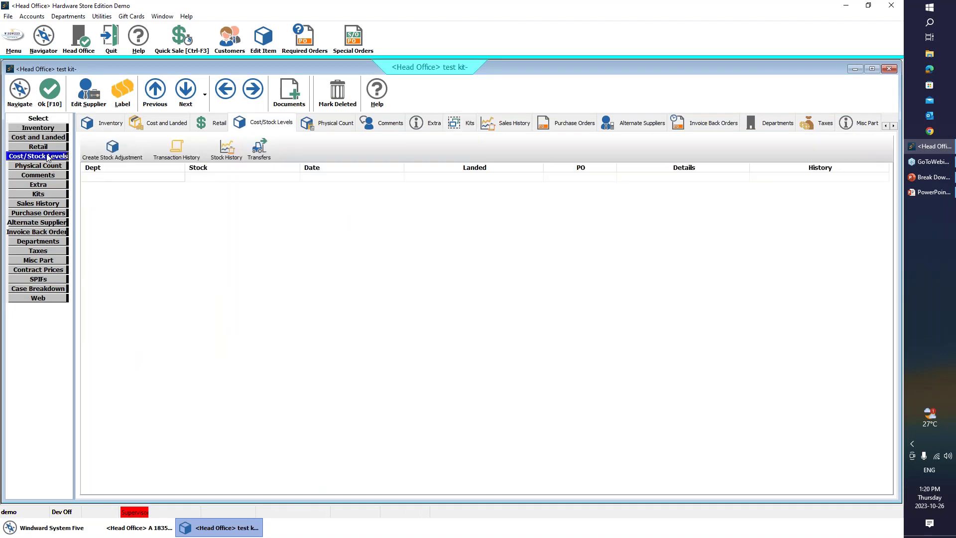
pyautogui.click(38, 193)
pyautogui.click(101, 150)
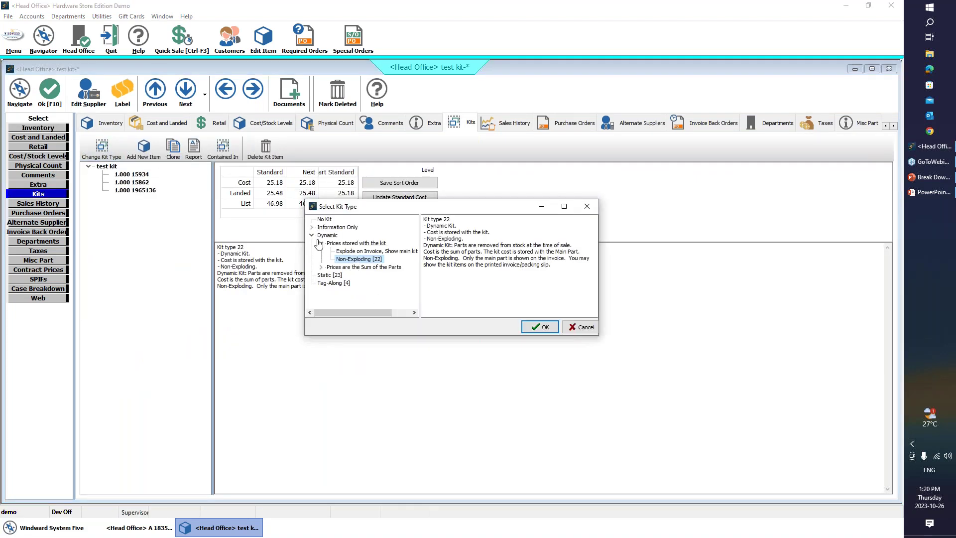
pyautogui.click(330, 274)
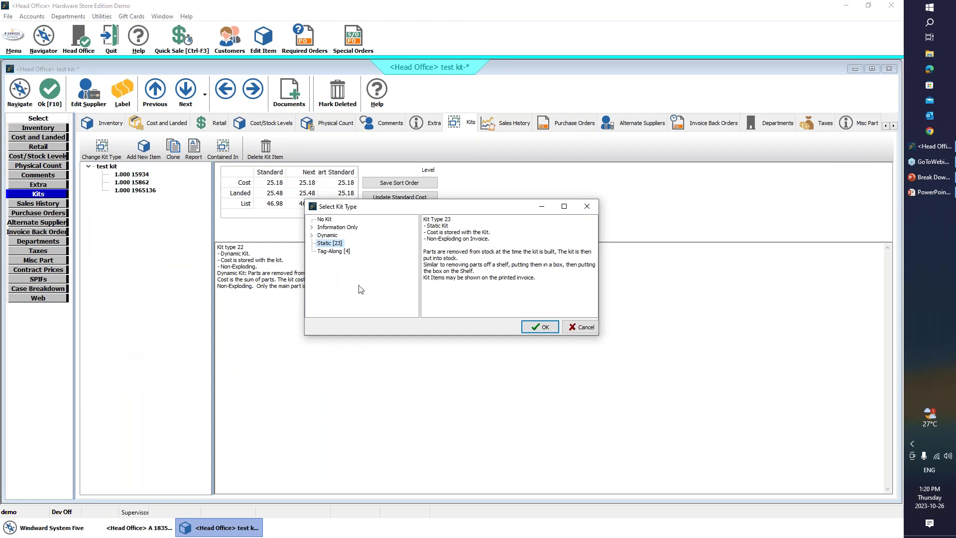
pyautogui.click(554, 333)
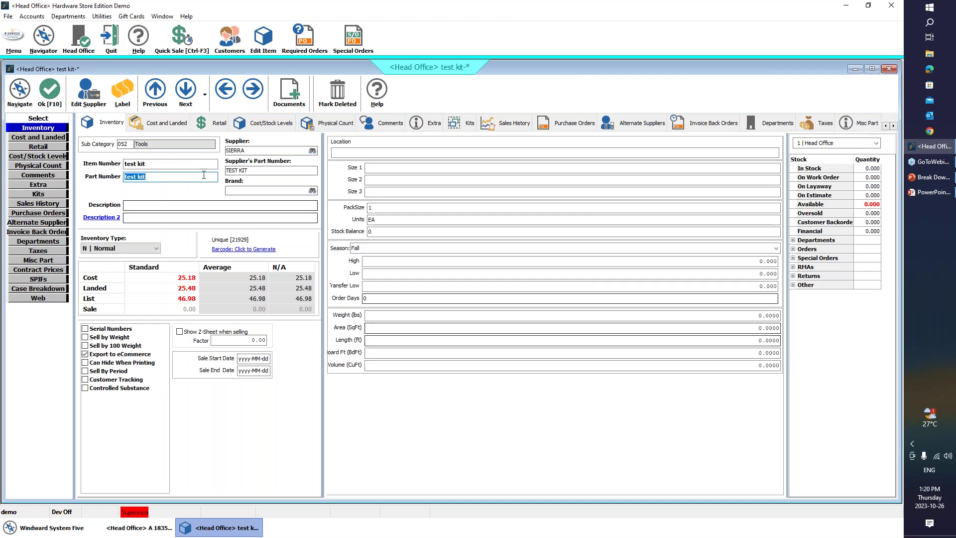
pyautogui.press('F10')
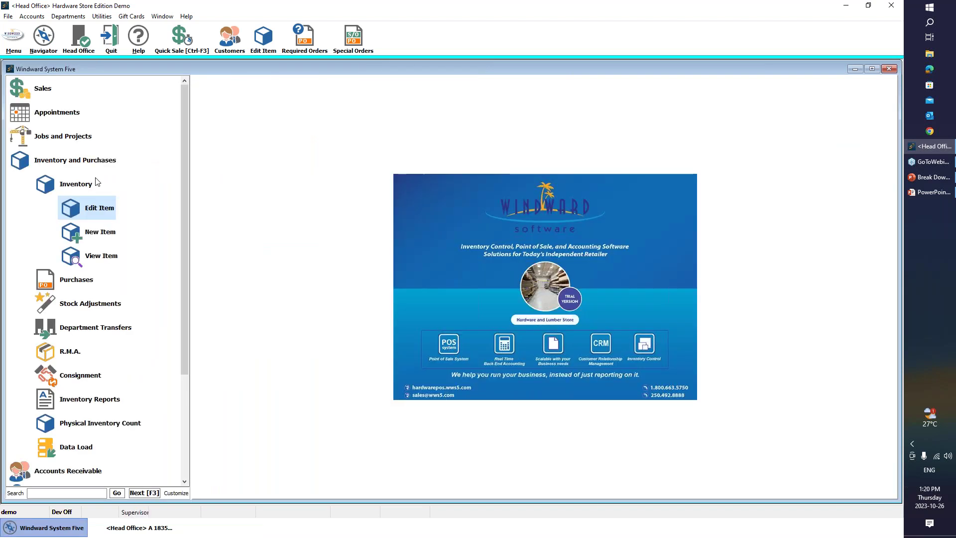
# Create a new receiving report for the supplier SIERRA.
pyautogui.click(80, 285)
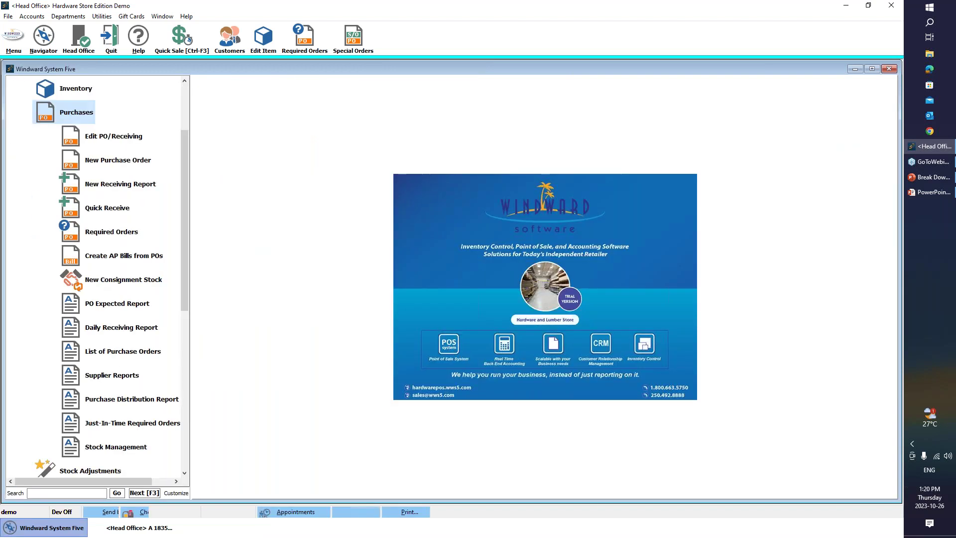
pyautogui.click(115, 187)
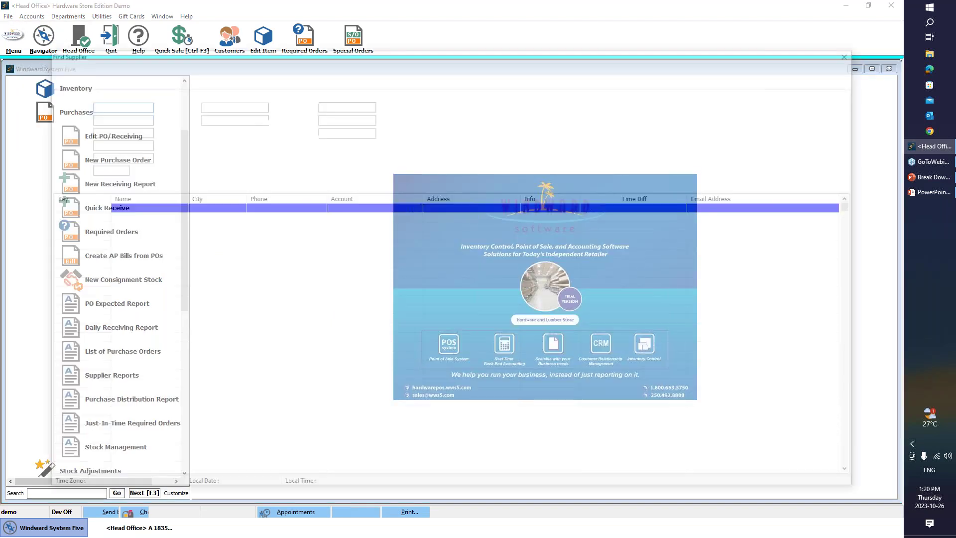
pyautogui.write('sierr')
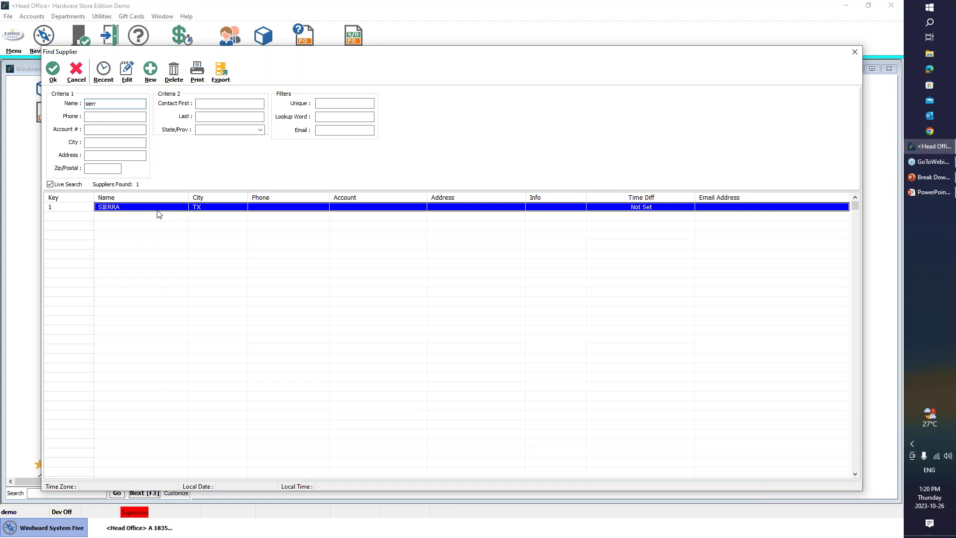
pyautogui.doubleClick(158, 208)
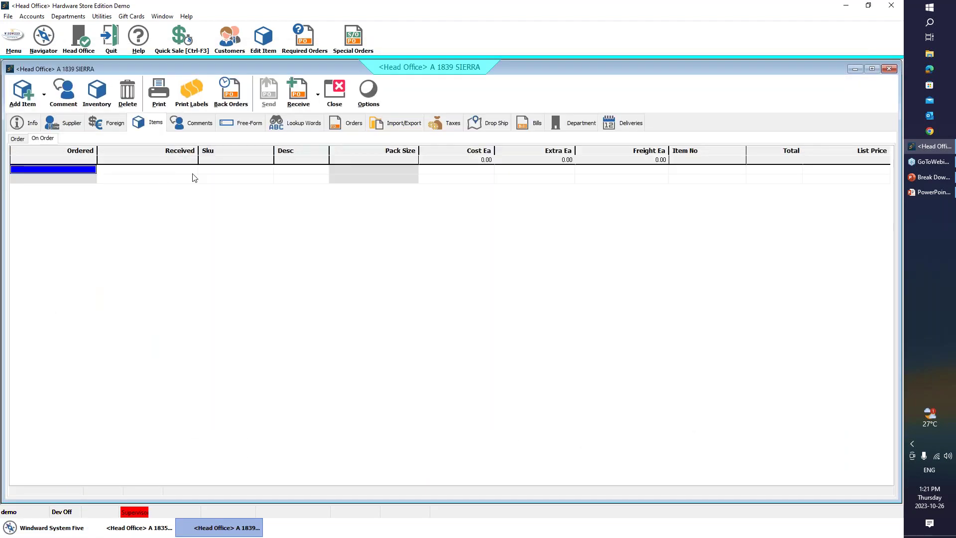
# Add the test kit to the receiving report with a received quantity of 3.
pyautogui.click(203, 170)
pyautogui.write('te')
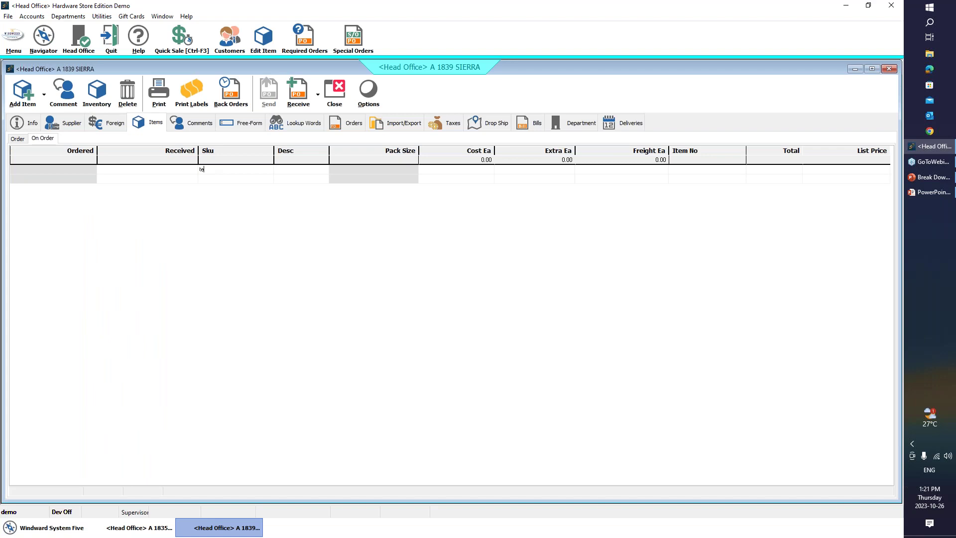
pyautogui.write('st')
pyautogui.press('Return')
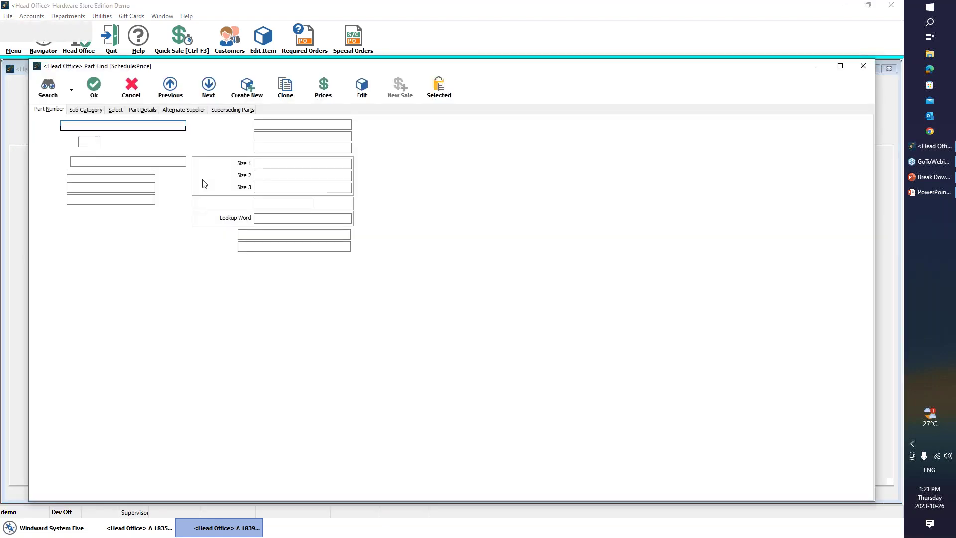
pyautogui.click(92, 87)
pyautogui.write('3')
pyautogui.press('Return')
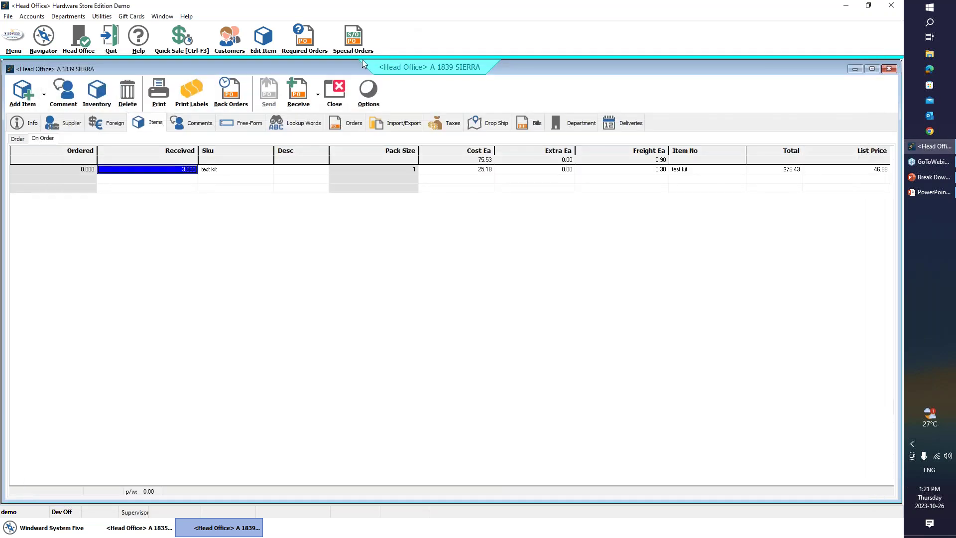
# Receive the report's stock dated 2023-10-26 with inventory costs updated, skip printing, and close the cost update list.
pyautogui.click(298, 92)
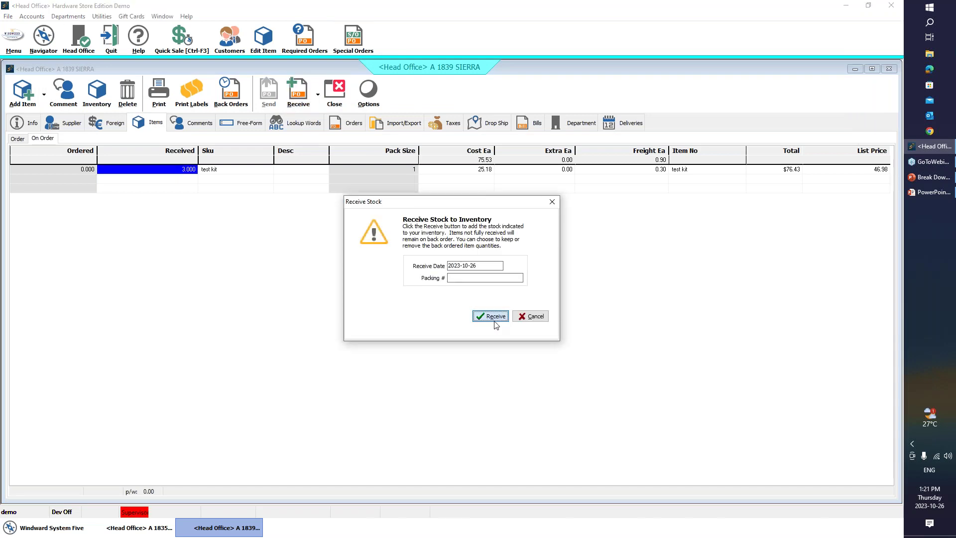
pyautogui.click(492, 317)
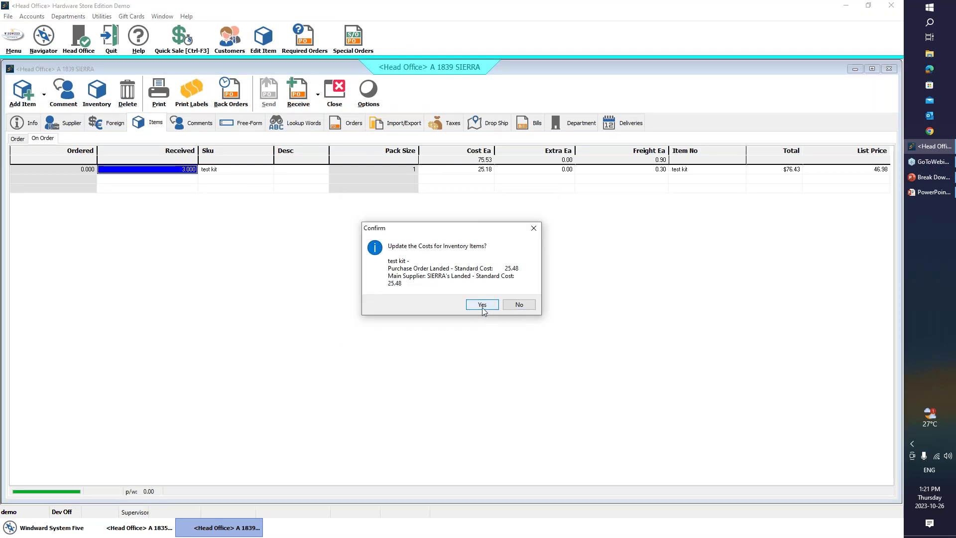
pyautogui.click(482, 304)
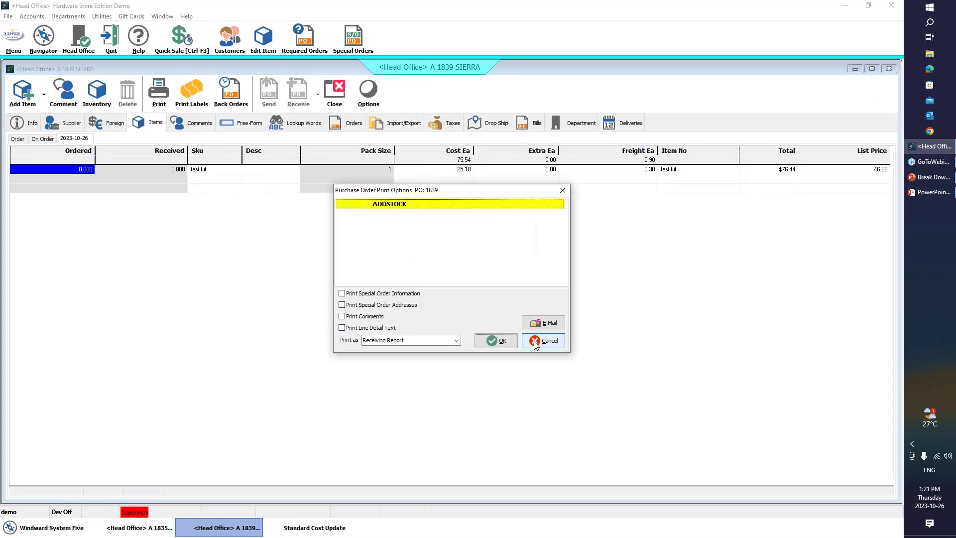
pyautogui.click(535, 342)
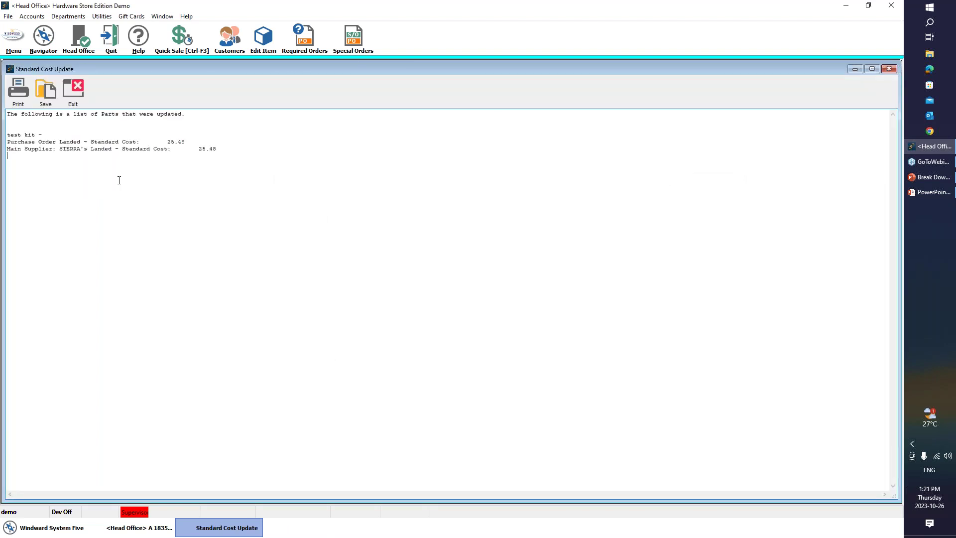
pyautogui.click(73, 90)
pyautogui.click(74, 86)
# Find the test kit item for editing and open its cost and stock levels.
pyautogui.click(98, 138)
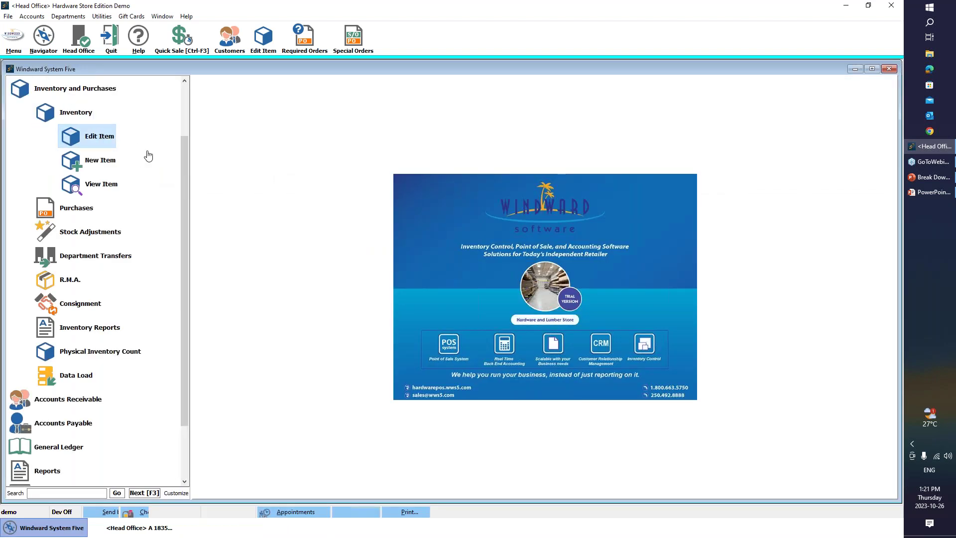
pyautogui.write('test')
pyautogui.press('Return')
pyautogui.click(105, 93)
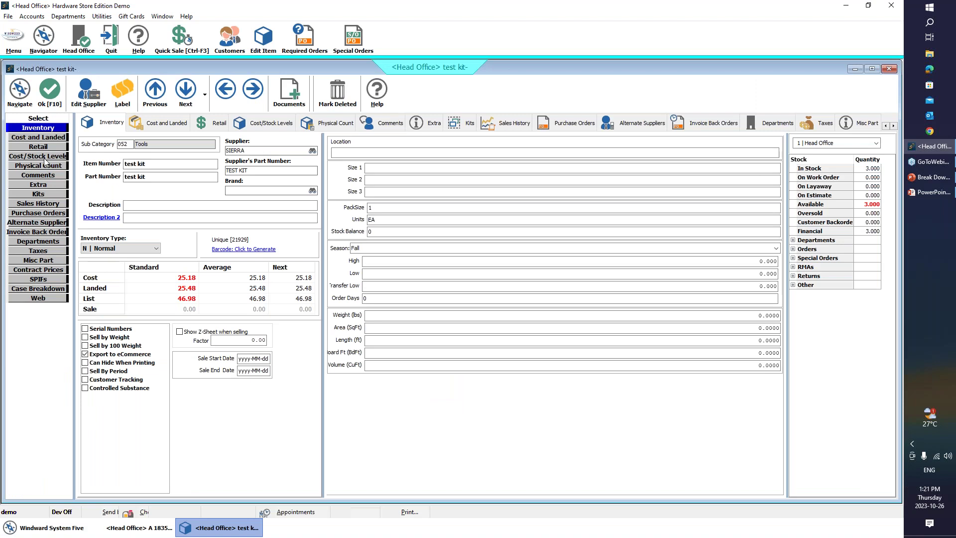
pyautogui.click(44, 157)
pyautogui.click(266, 180)
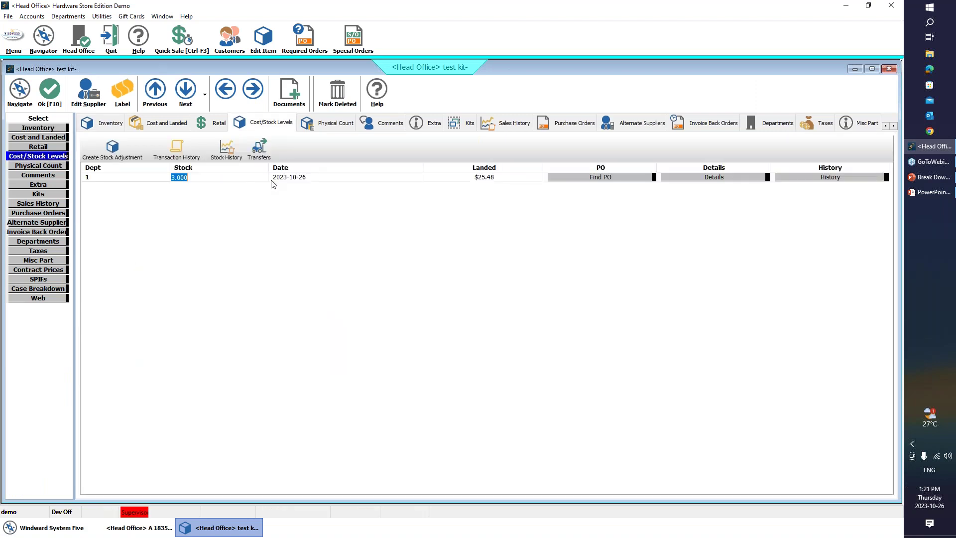
pyautogui.press('Return')
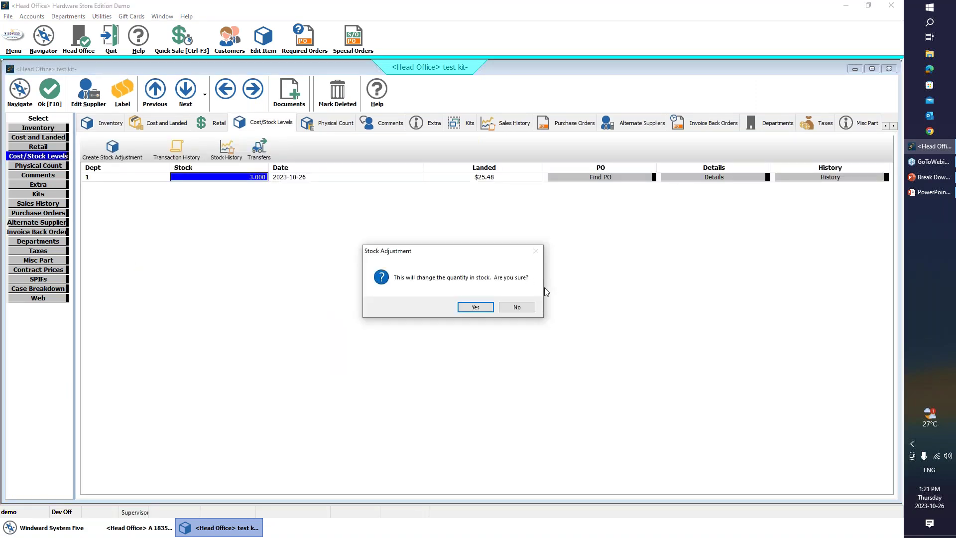
pyautogui.click(518, 308)
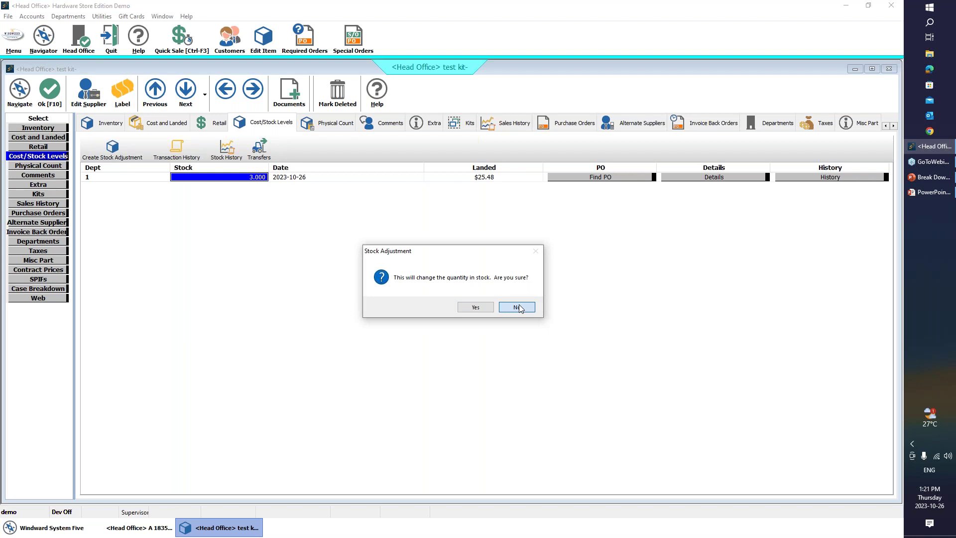
# Preview the disassembly of the test kit's stock line, exit without accepting it, and close the item.
pyautogui.click(259, 178)
pyautogui.rightClick(261, 181)
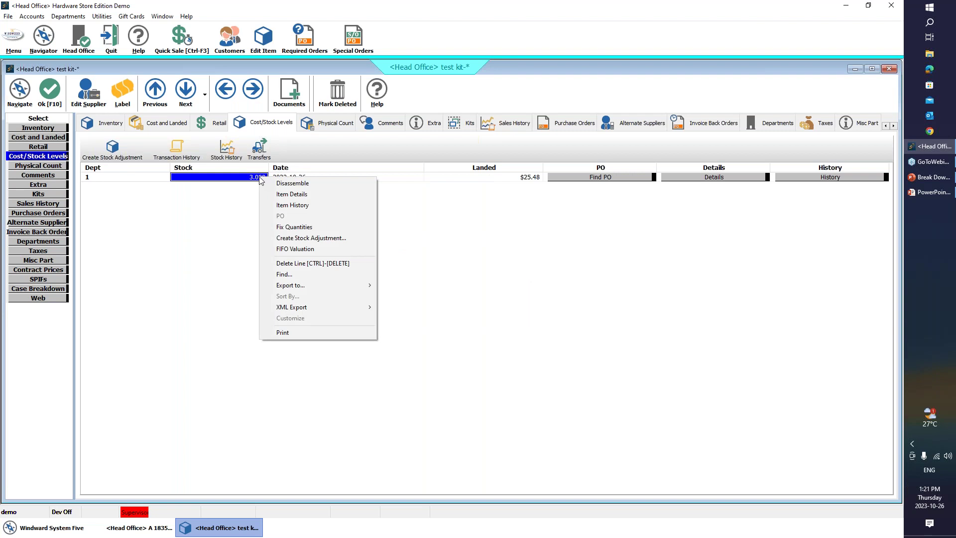
pyautogui.click(280, 183)
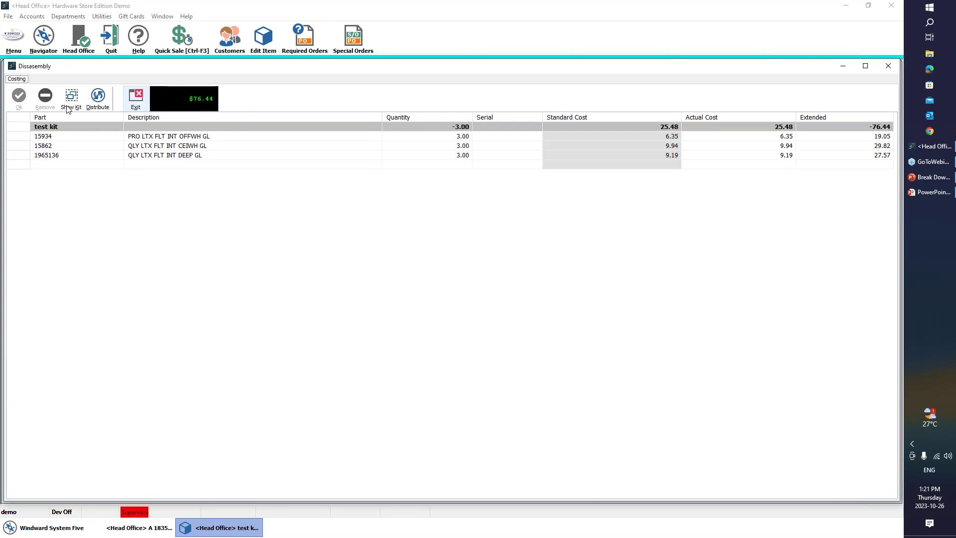
pyautogui.click(137, 103)
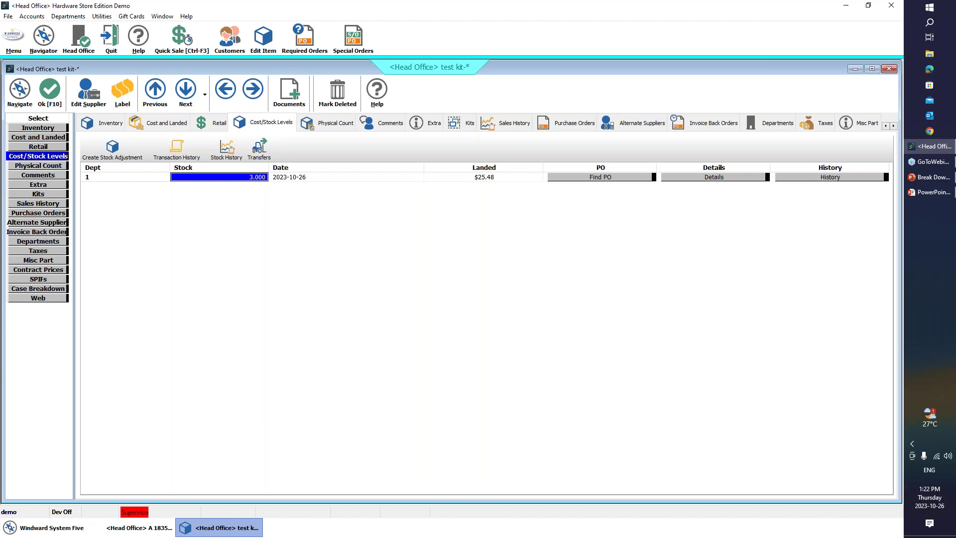
pyautogui.click(38, 128)
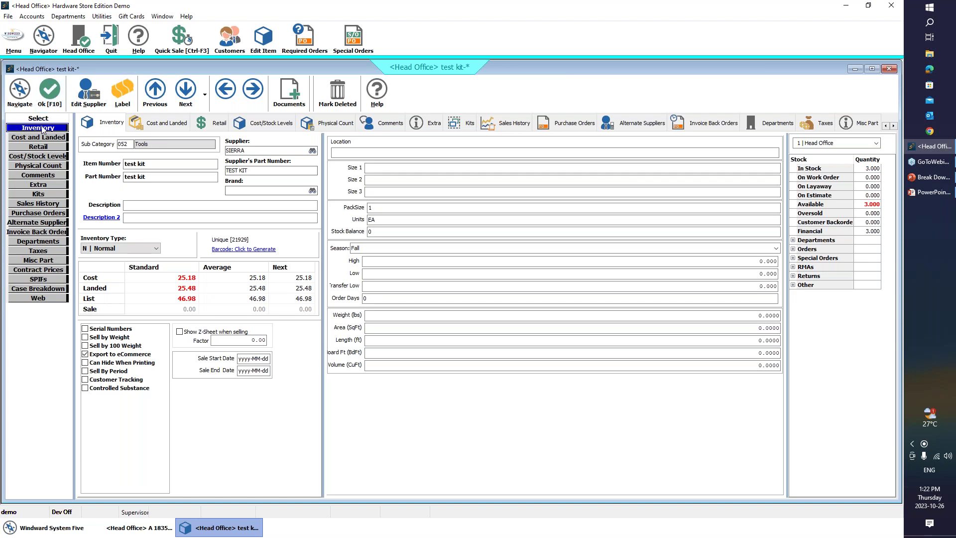
pyautogui.click(48, 98)
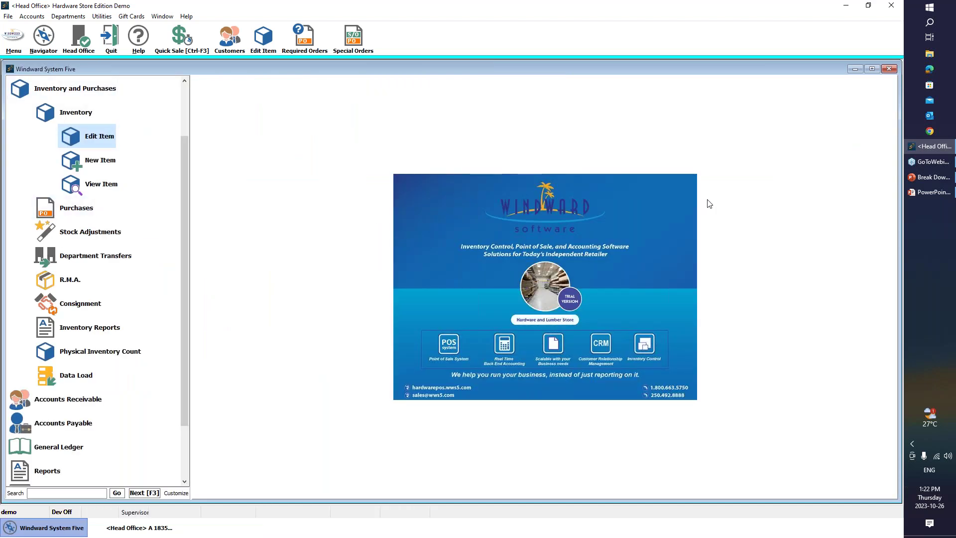
pyautogui.click(899, 243)
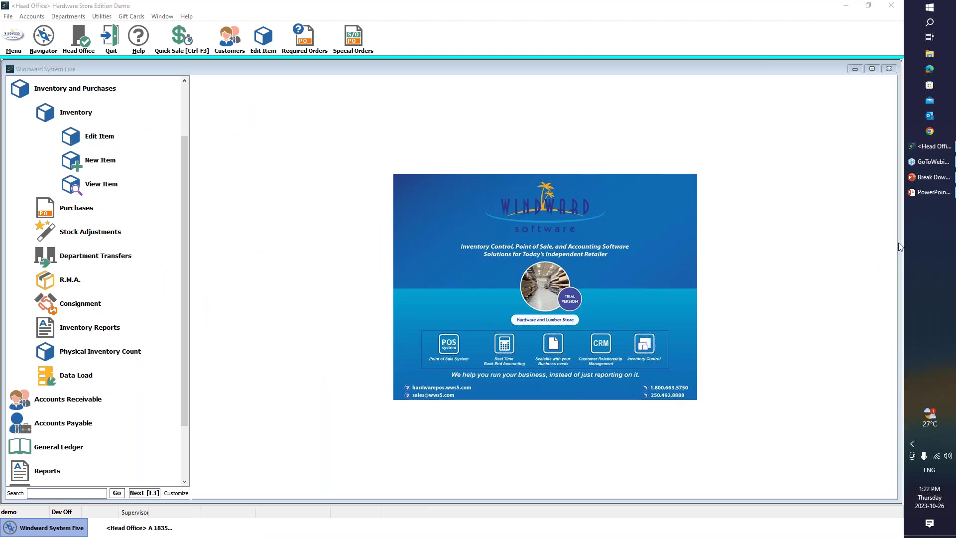
pyautogui.click(183, 178)
pyautogui.scroll(1, 184, 178)
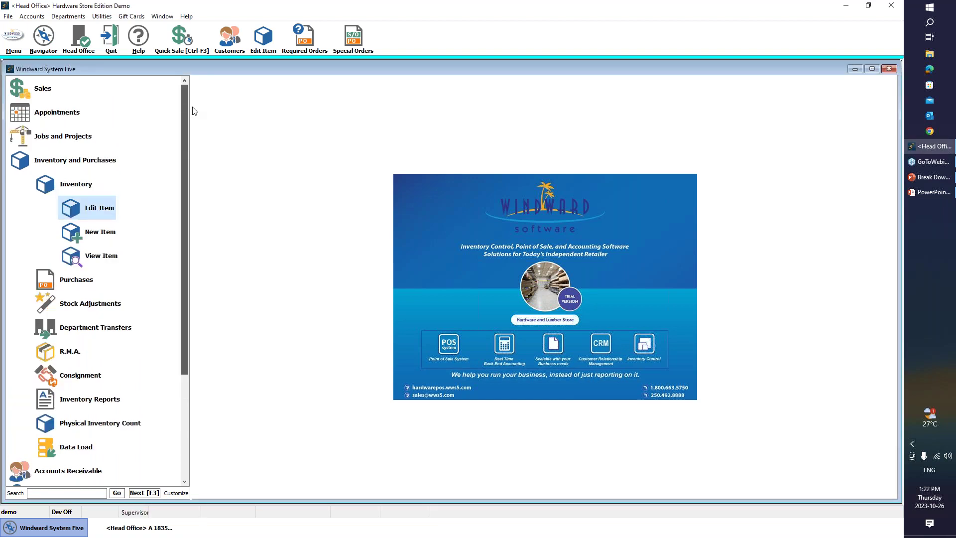
pyautogui.scroll(-2, 192, 149)
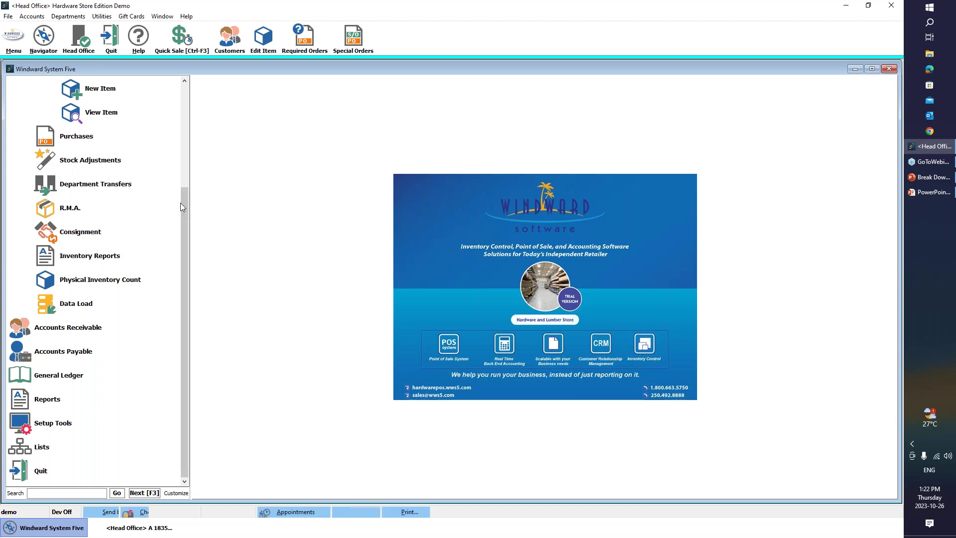
pyautogui.moveTo(183, 202); pyautogui.dragTo(169, 286)
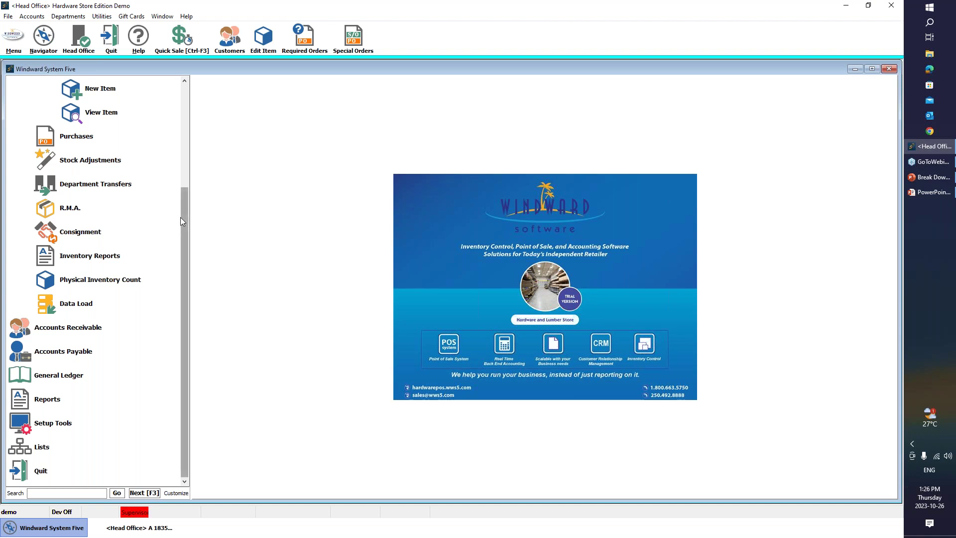
# Reopen the test kit item by its part number and go to its cost and stock levels.
pyautogui.scroll(3, 182, 217)
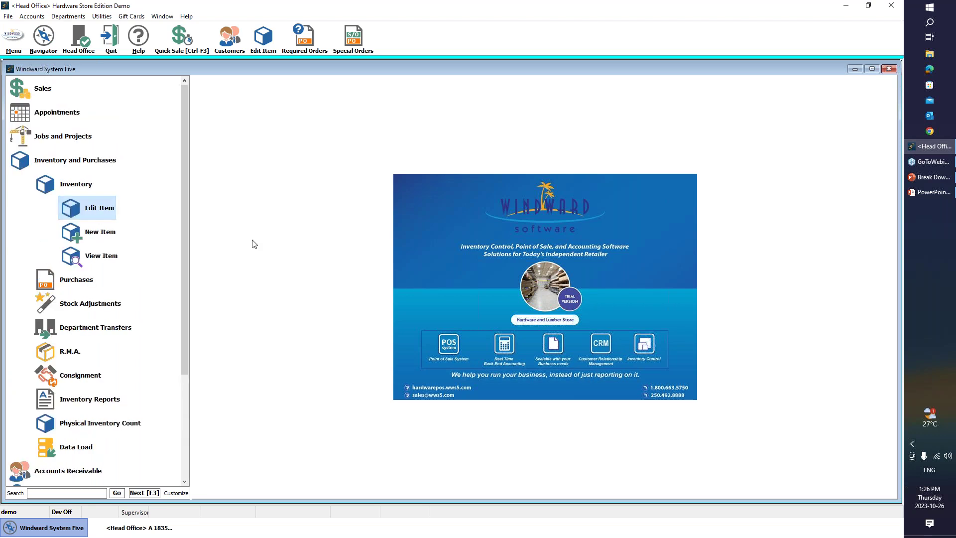
pyautogui.click(99, 208)
pyautogui.write('test kit')
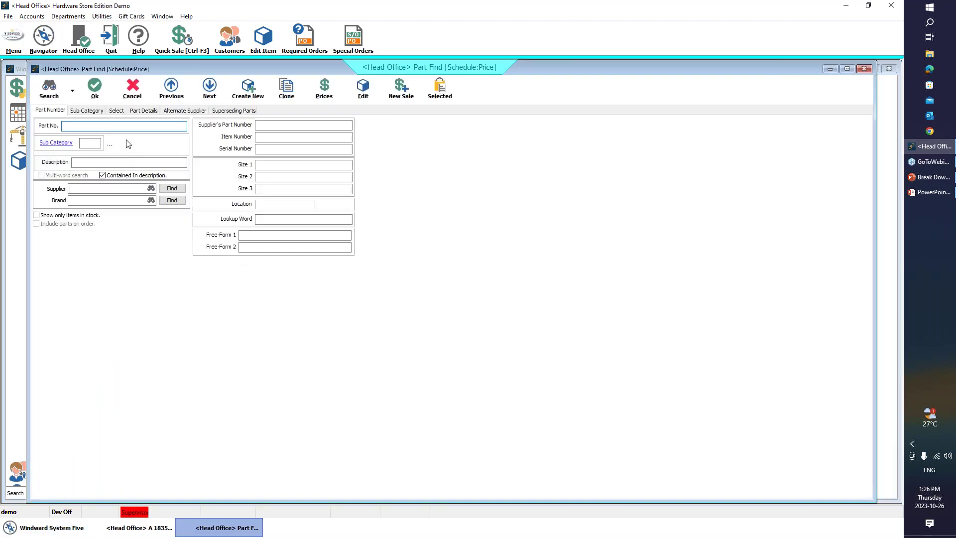
pyautogui.press('Return')
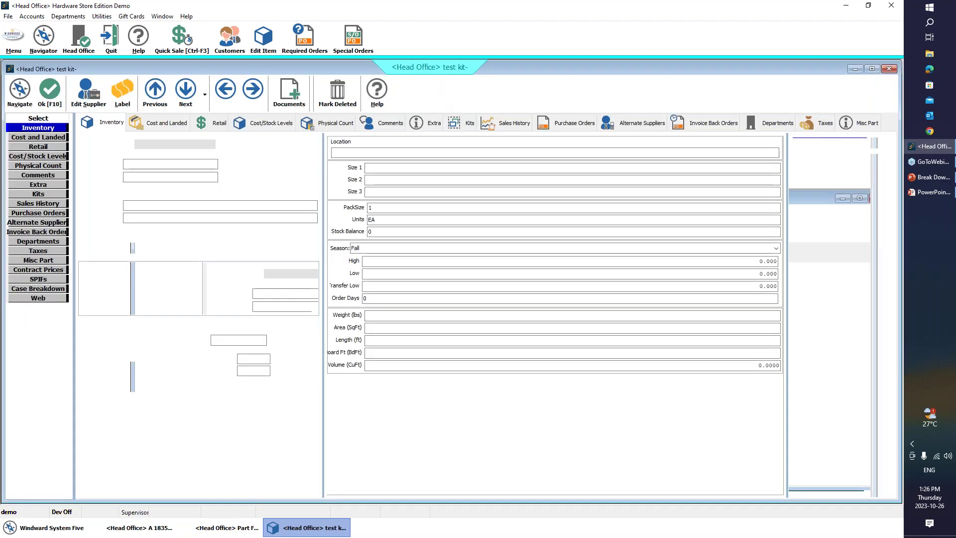
pyautogui.click(49, 157)
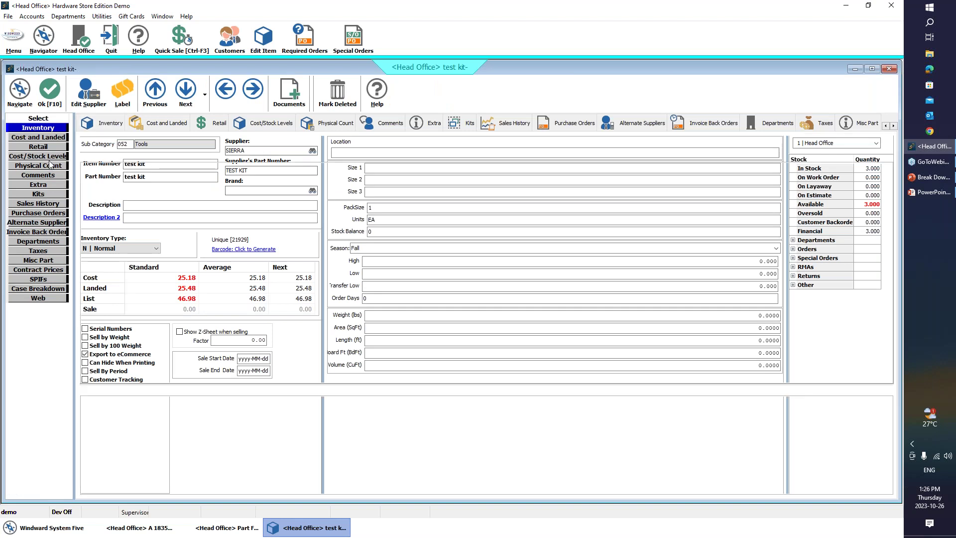
# Change the test kit's type to dynamic with prices as the sum of the parts, Explode on Invoice [130], and save the item.
pyautogui.click(38, 195)
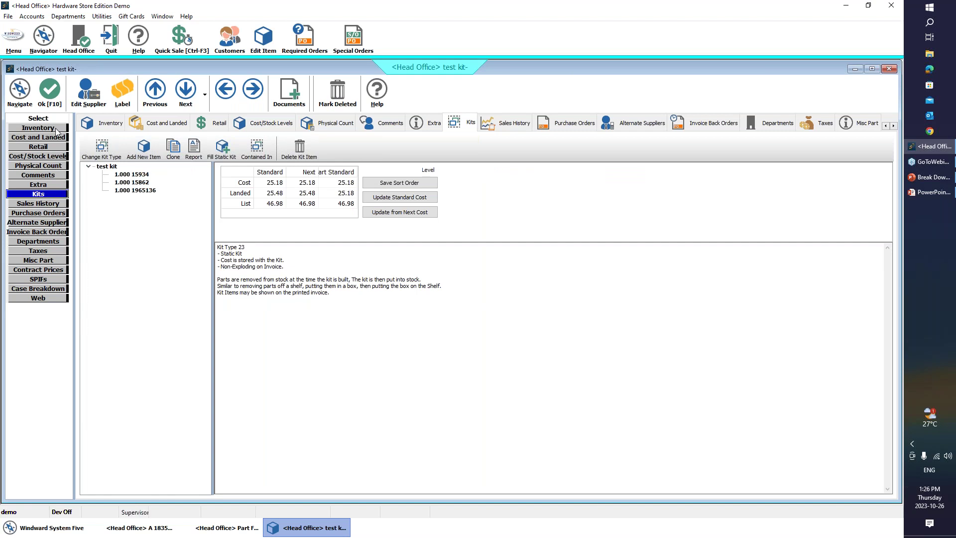
pyautogui.click(39, 128)
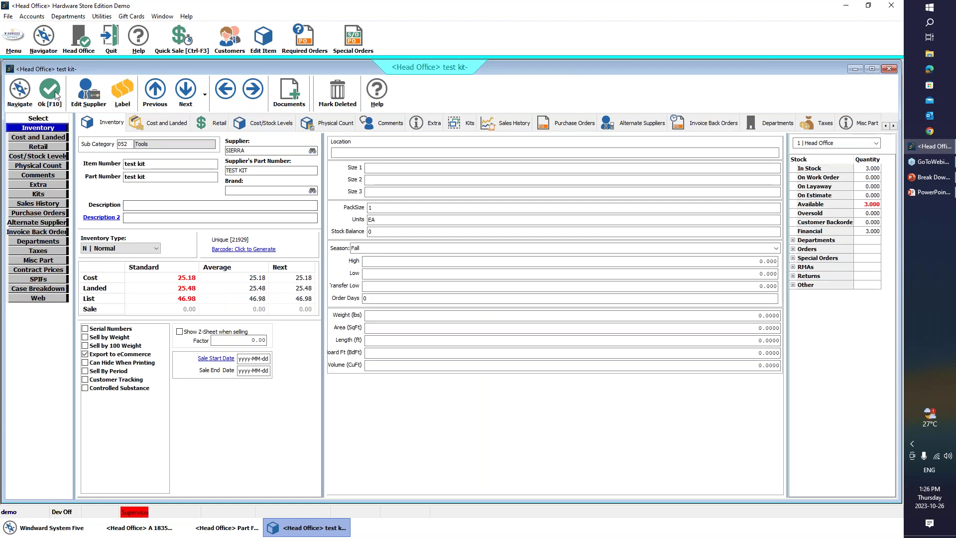
pyautogui.click(43, 195)
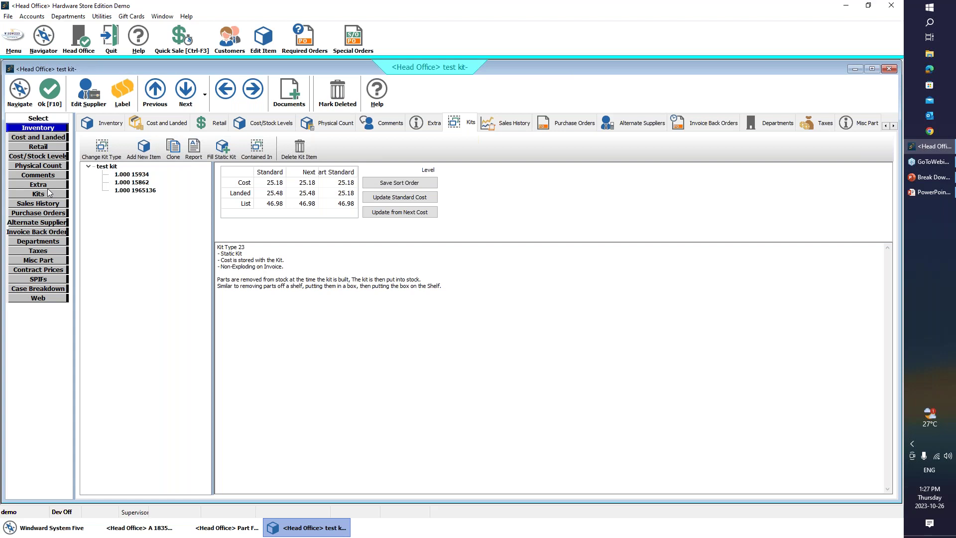
pyautogui.click(101, 148)
pyautogui.click(312, 235)
pyautogui.click(321, 243)
pyautogui.click(321, 267)
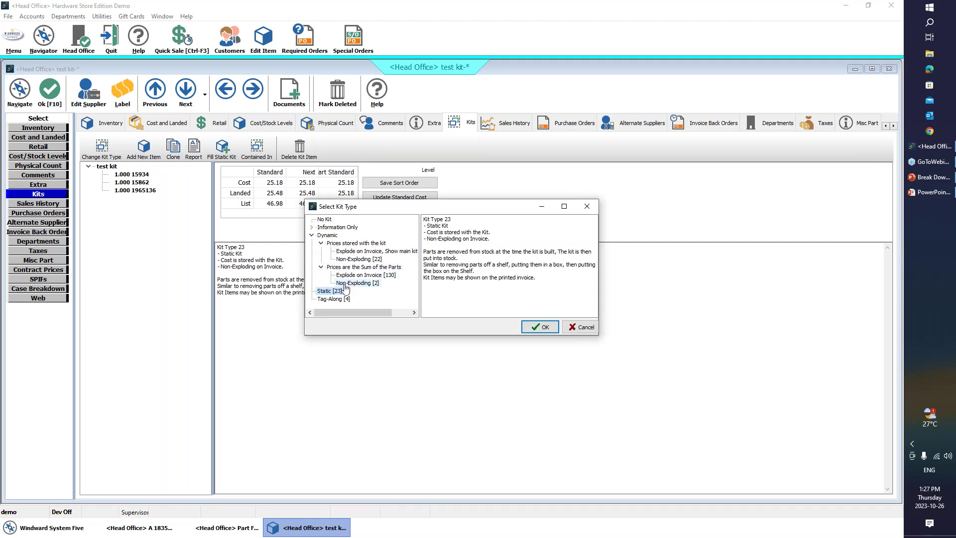
pyautogui.click(359, 275)
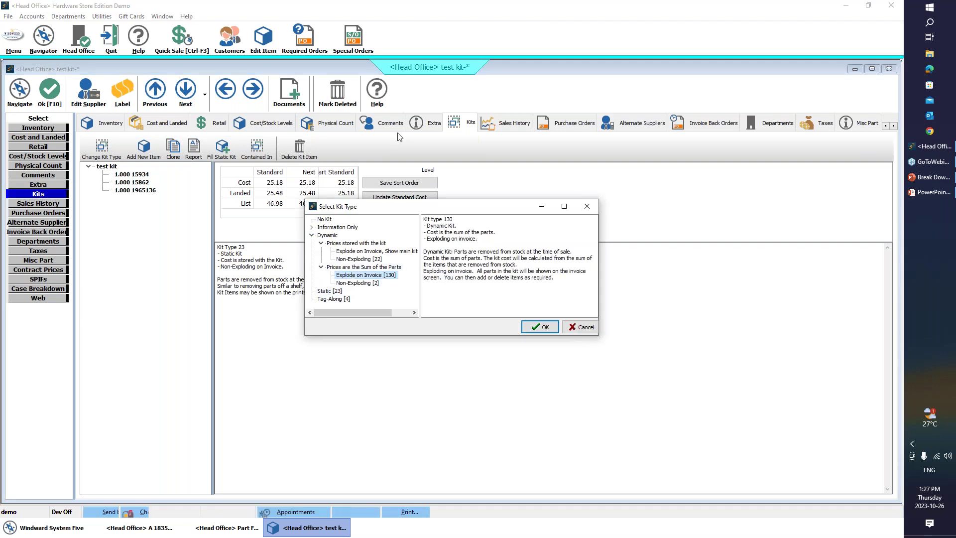
pyautogui.click(541, 327)
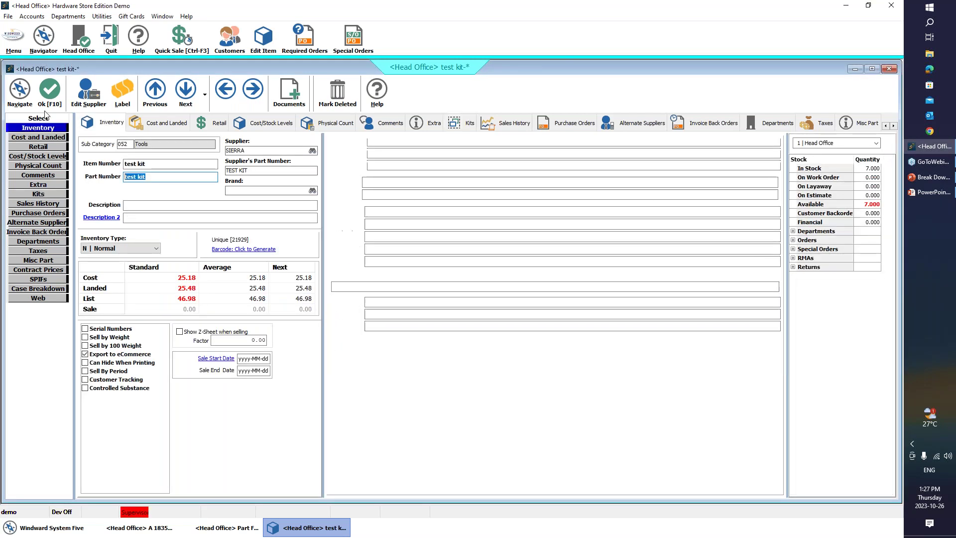
pyautogui.click(133, 90)
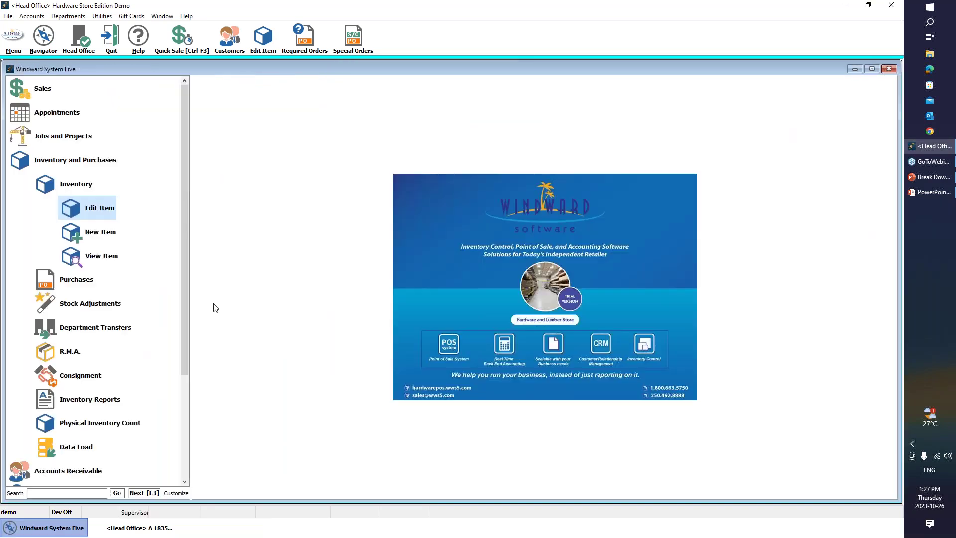
# Create a new purchase order, searching the suppliers for "sier", and add the test kit as its line item.
pyautogui.click(99, 279)
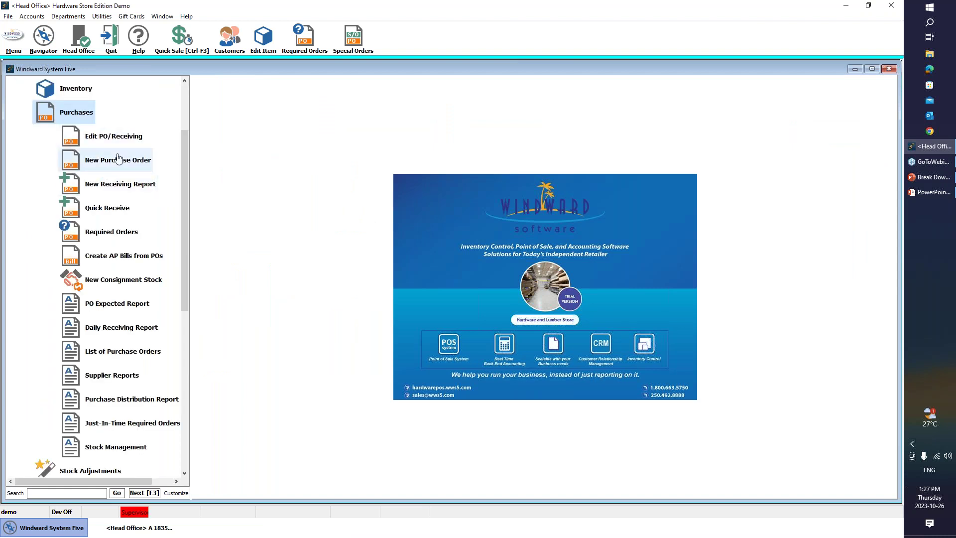
pyautogui.click(117, 160)
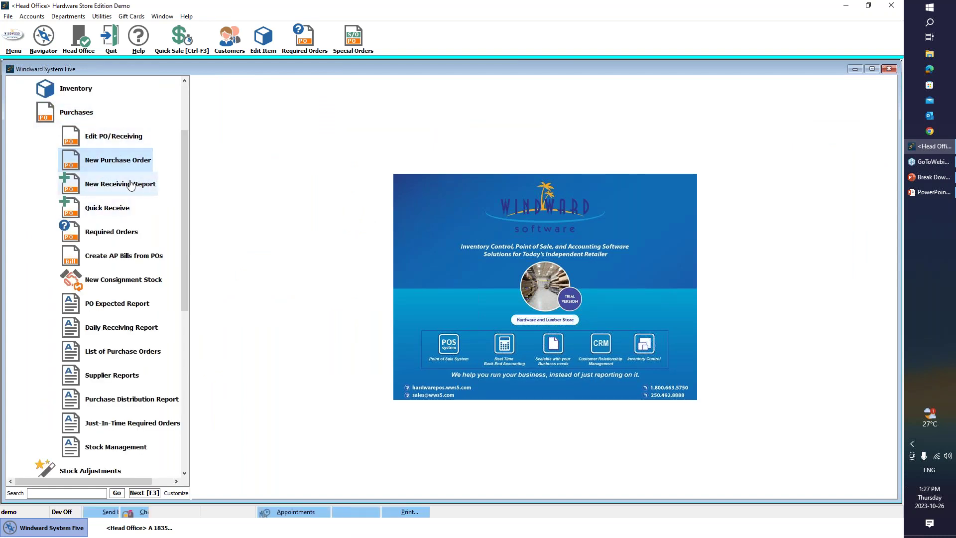
pyautogui.click(131, 184)
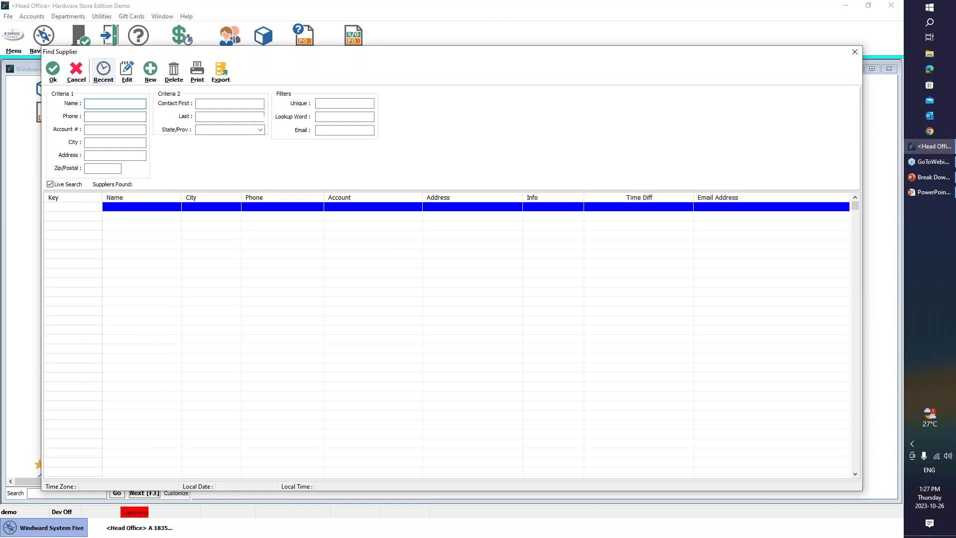
pyautogui.write('siie')
pyautogui.write('er')
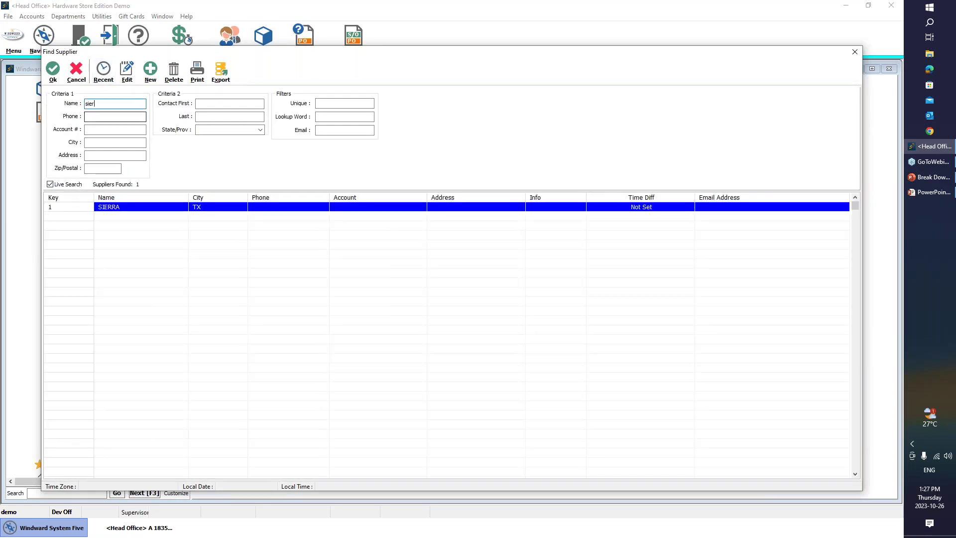
pyautogui.click(147, 215)
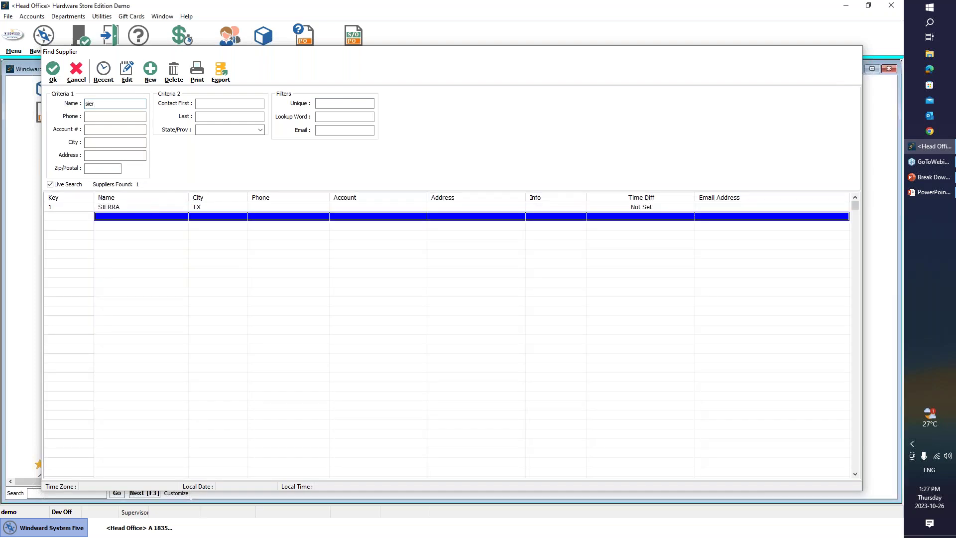
pyautogui.press('Return')
pyautogui.click(482, 286)
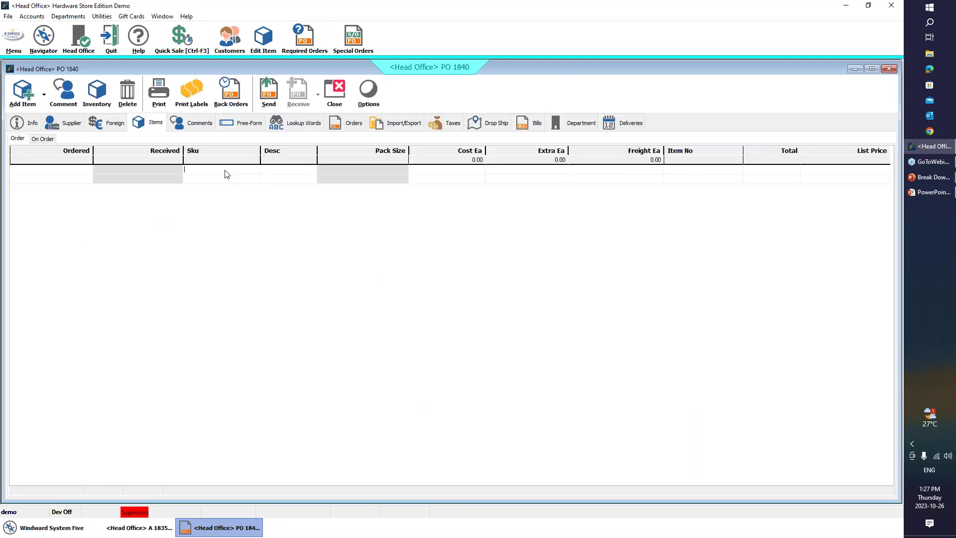
pyautogui.write('test kit')
pyautogui.press('Return')
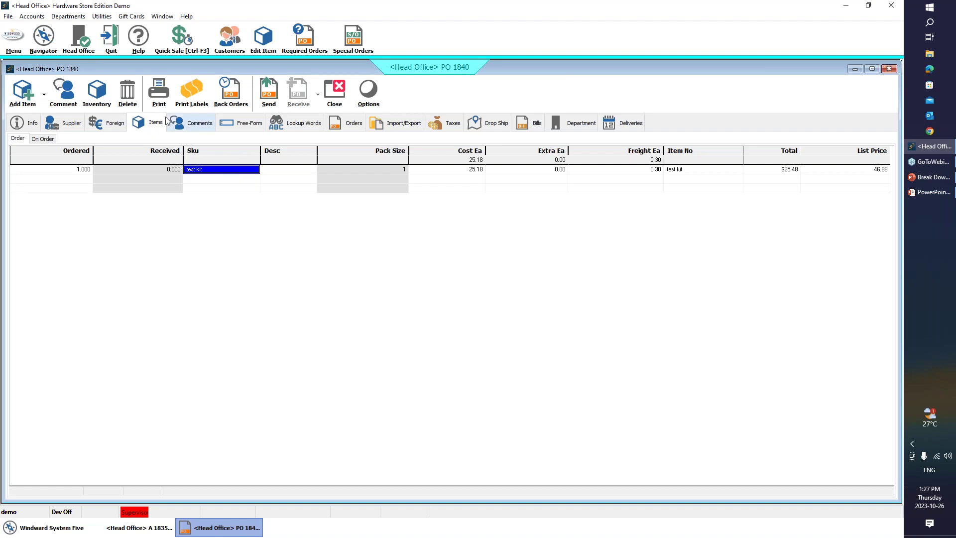
# Open the test kit's inventory record from the order line and examine its dynamic kit type options without choosing another type.
pyautogui.click(98, 97)
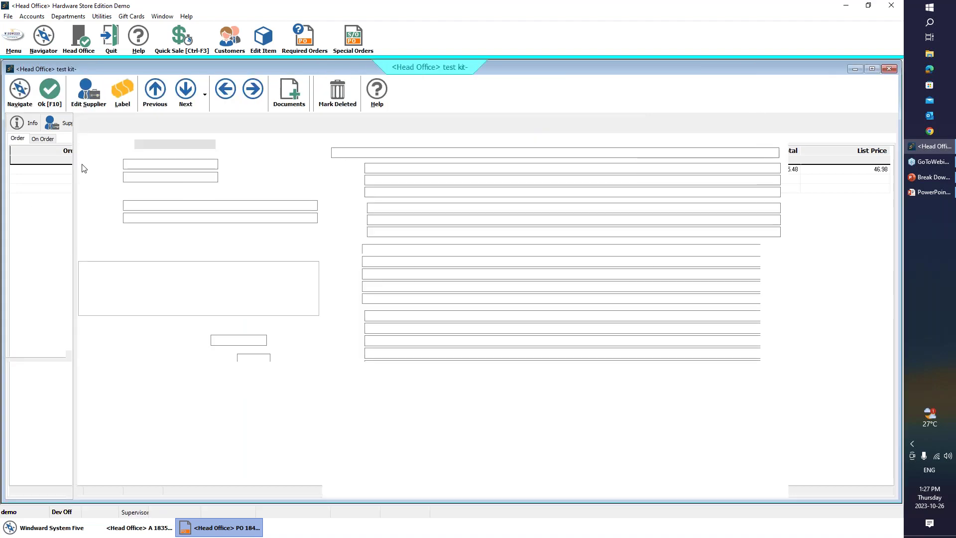
pyautogui.click(38, 193)
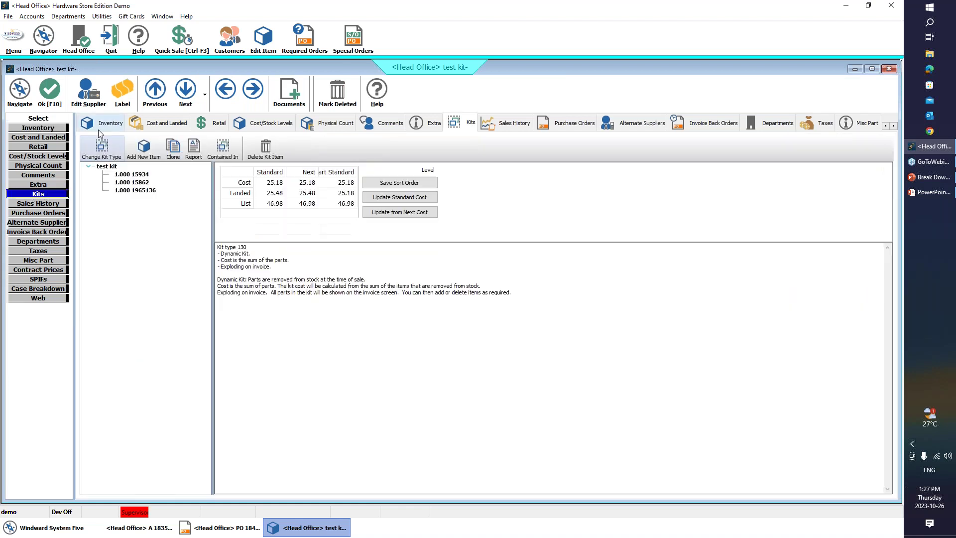
pyautogui.click(101, 151)
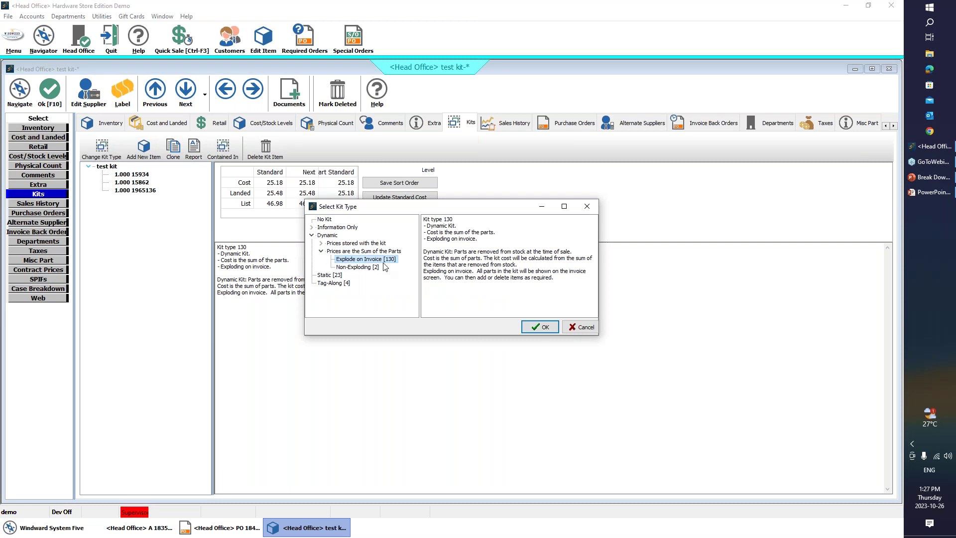
pyautogui.click(321, 243)
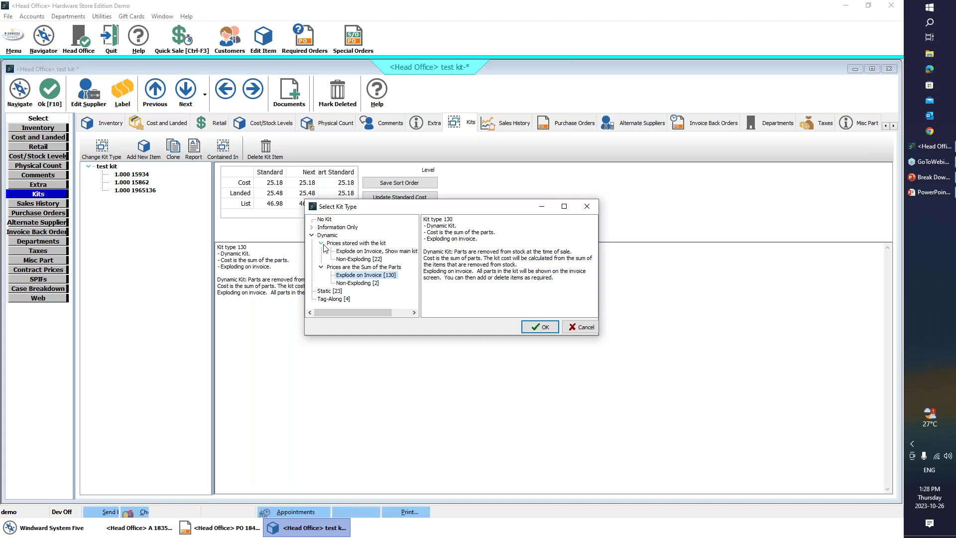
pyautogui.click(530, 330)
pyautogui.press('F10')
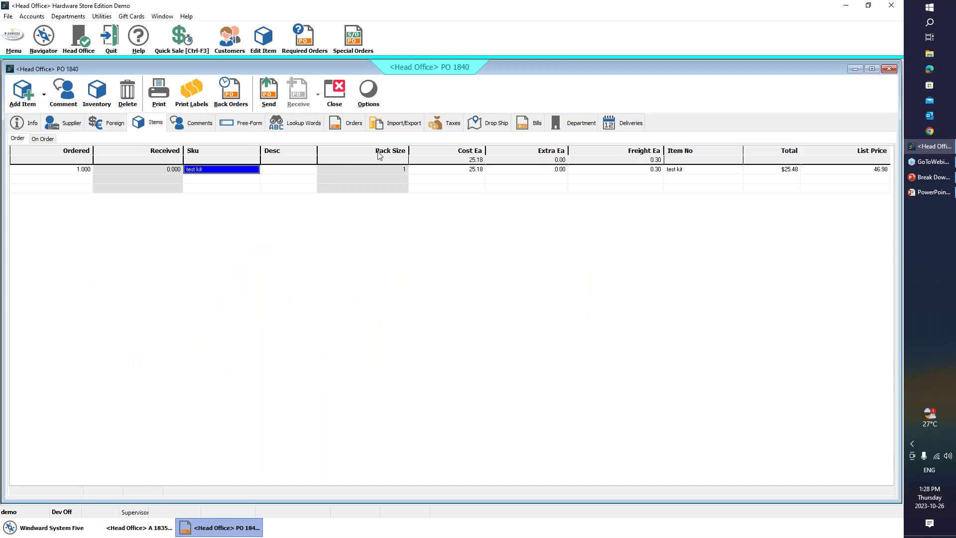
# Change the test kit's type to dynamic with prices stored with the kit, Explode on Invoice, Show main kit, from the order line.
pyautogui.click(97, 93)
pyautogui.click(124, 122)
pyautogui.click(52, 194)
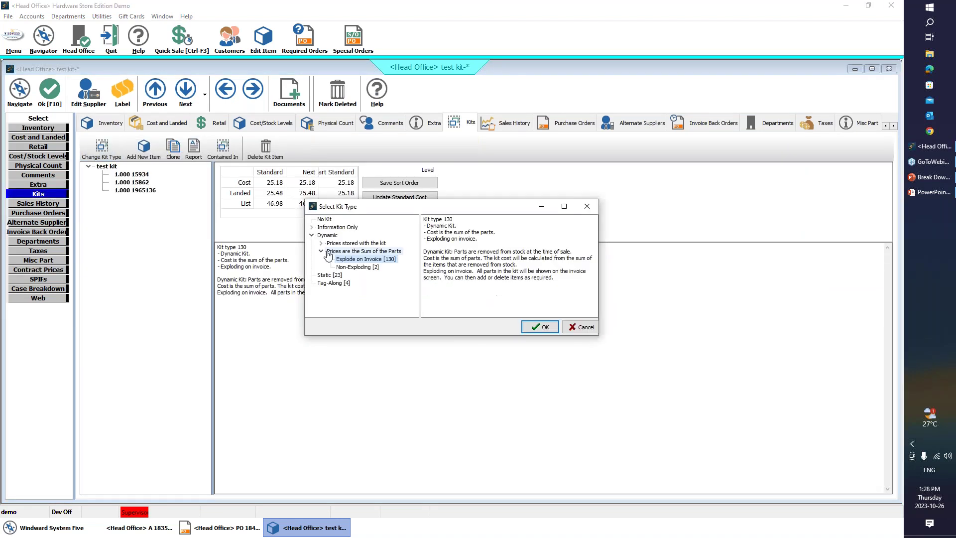
pyautogui.click(321, 243)
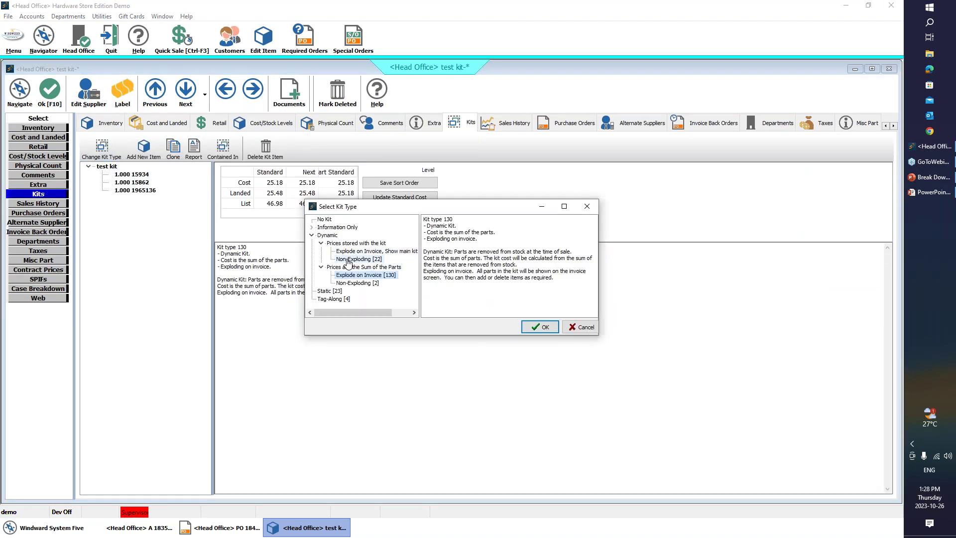
pyautogui.click(368, 251)
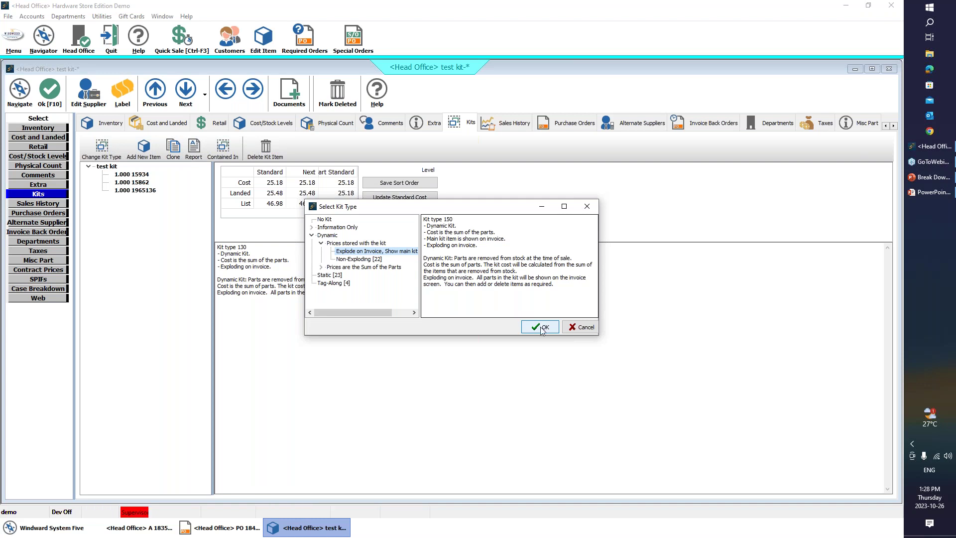
pyautogui.click(543, 328)
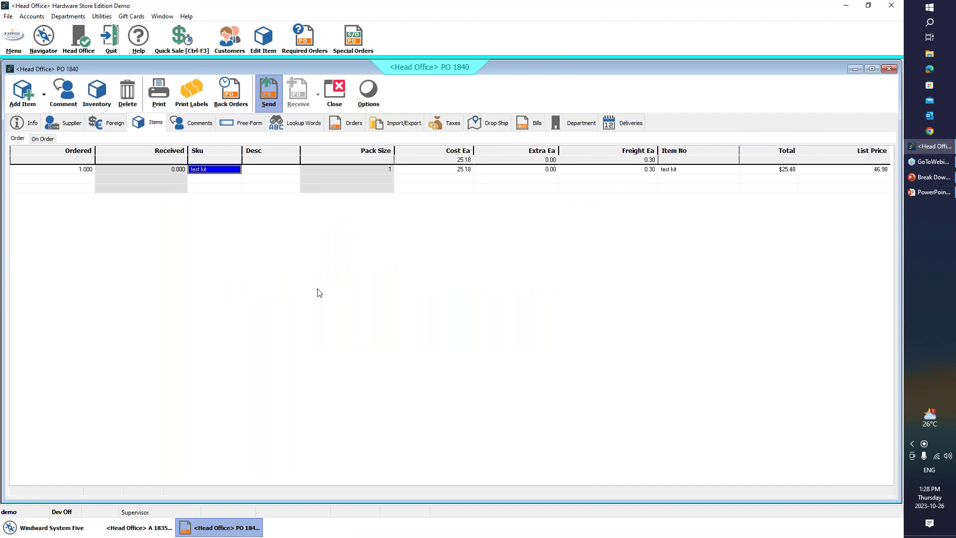
# Send the purchase order without printing it and leave the supplier search for another order.
pyautogui.click(490, 315)
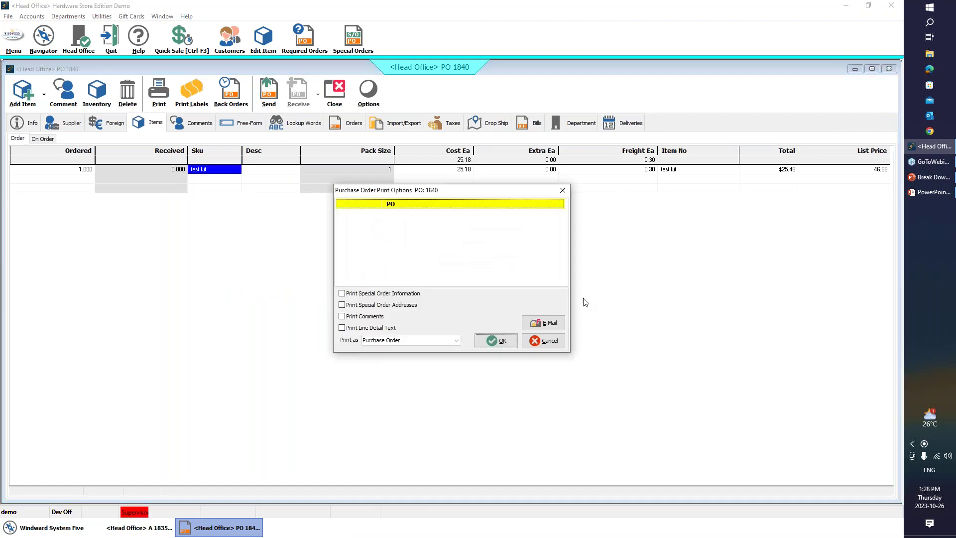
pyautogui.click(544, 345)
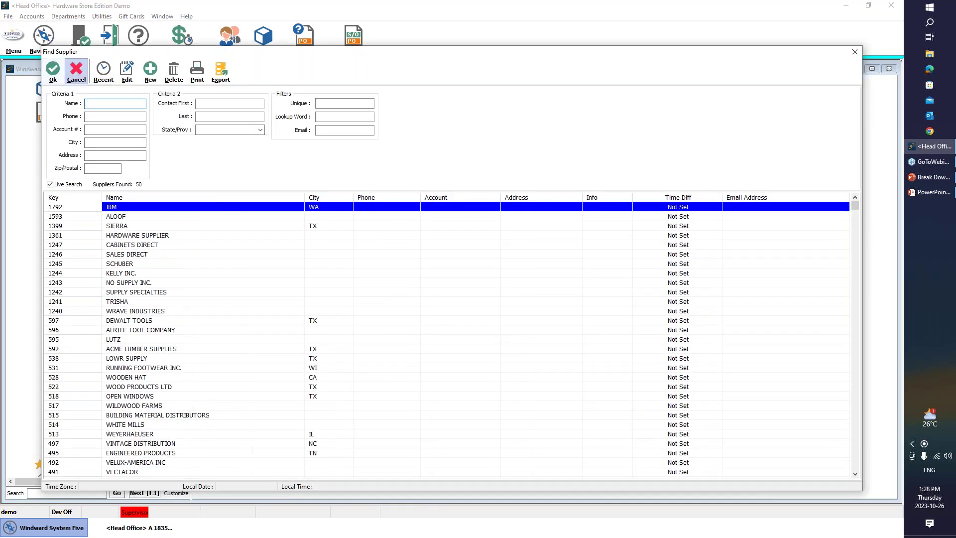
pyautogui.click(76, 73)
pyautogui.click(519, 287)
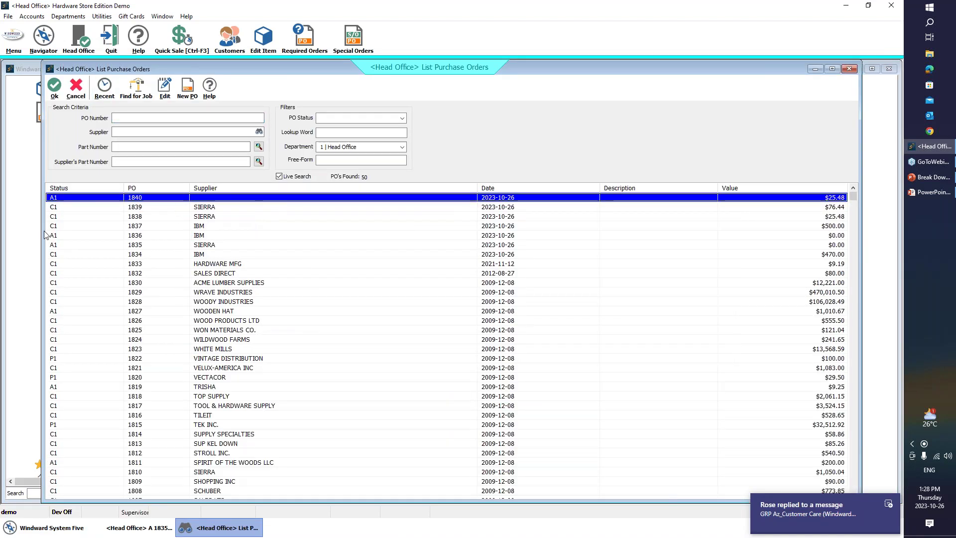
# Open the newly sent purchase order for receiving and select its test kit line.
pyautogui.press('Return')
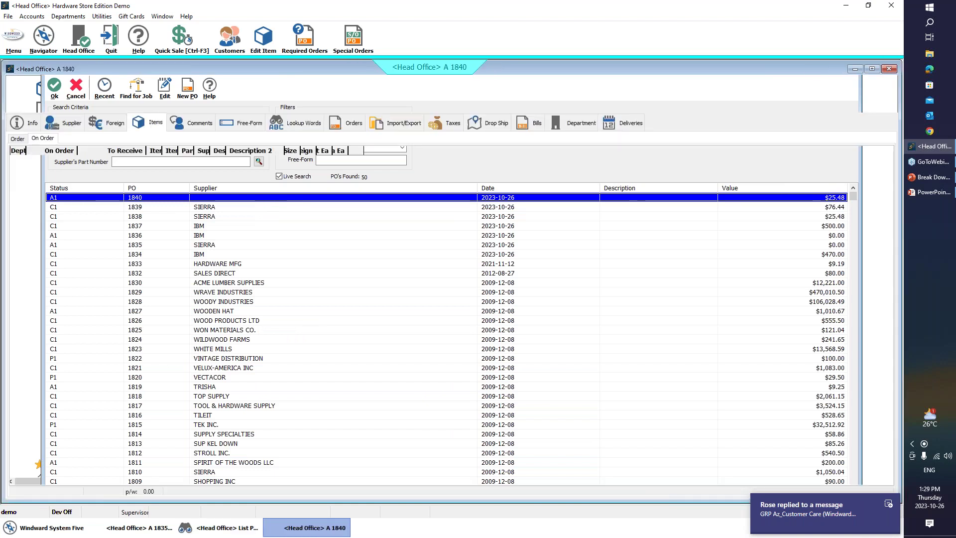
pyautogui.click(219, 170)
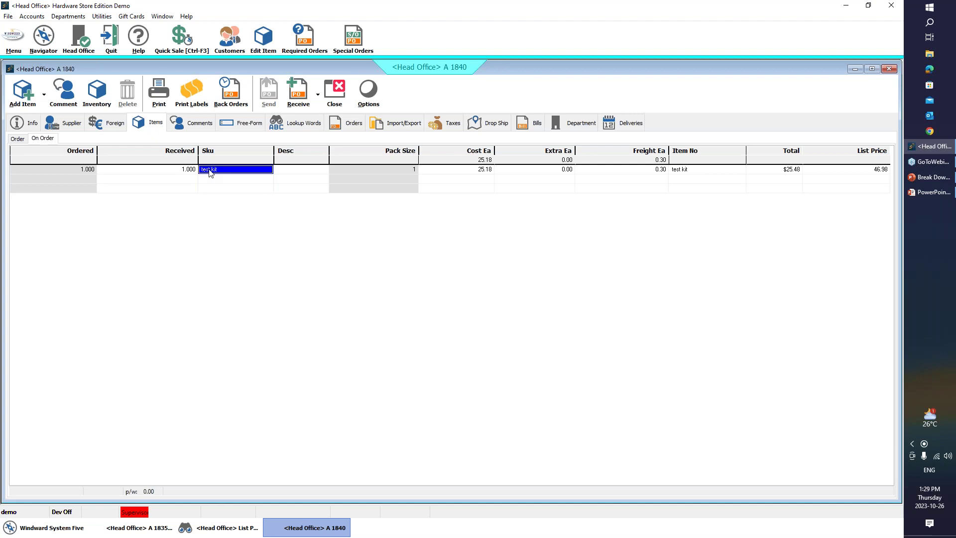
pyautogui.click(189, 172)
pyautogui.click(209, 174)
# Disassemble the test kit line into parts 15934, 15862 and 1965136, approving each part's cost.
pyautogui.rightClick(208, 173)
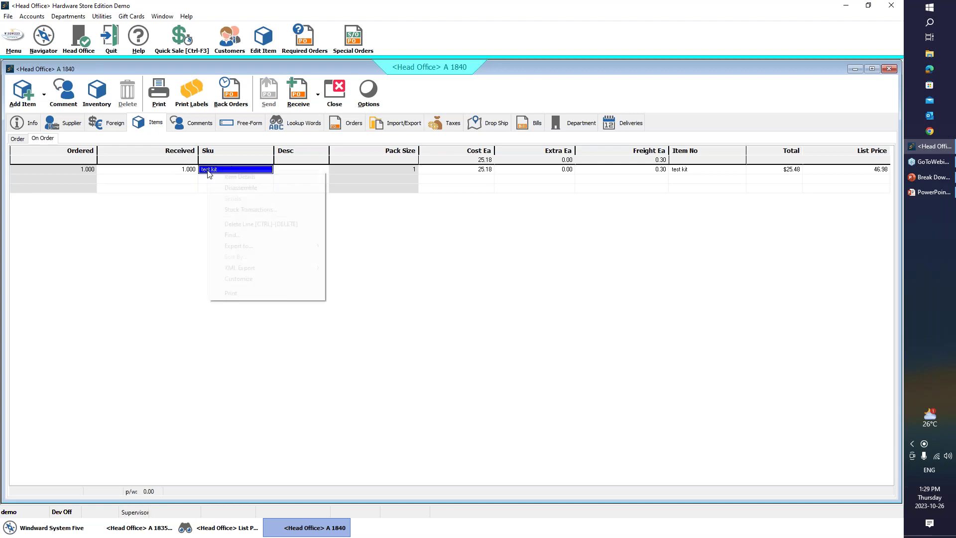
pyautogui.click(235, 192)
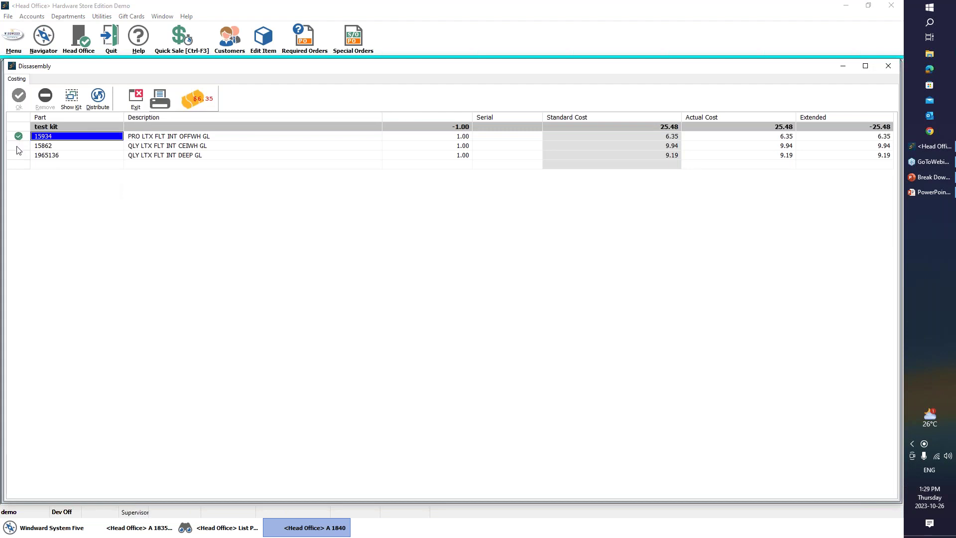
pyautogui.click(18, 146)
pyautogui.click(18, 154)
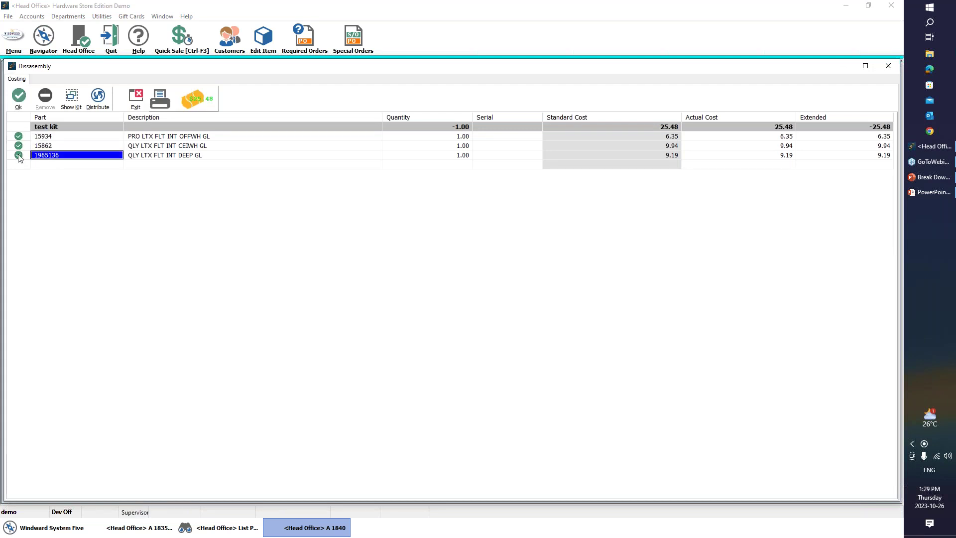
pyautogui.click(18, 99)
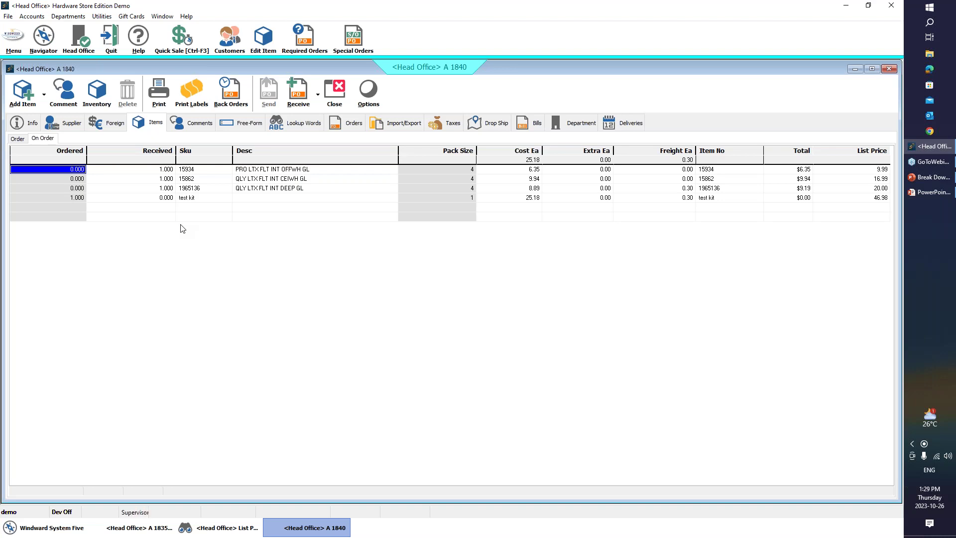
# Review the component lines and the test kit line on the receiving report, and close the report.
pyautogui.click(231, 195)
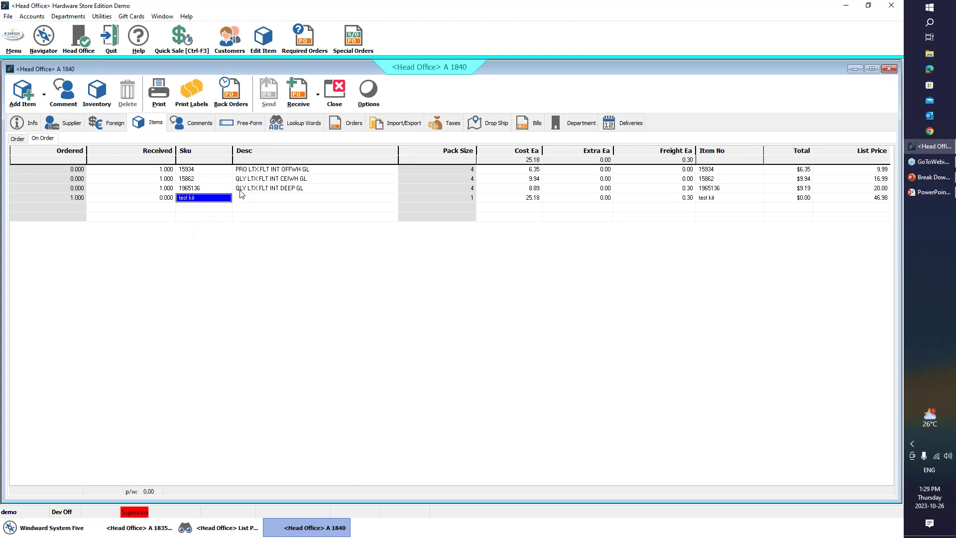
pyautogui.click(239, 190)
pyautogui.click(237, 171)
pyautogui.click(242, 179)
pyautogui.click(248, 188)
pyautogui.click(240, 198)
pyautogui.click(195, 198)
pyautogui.click(209, 180)
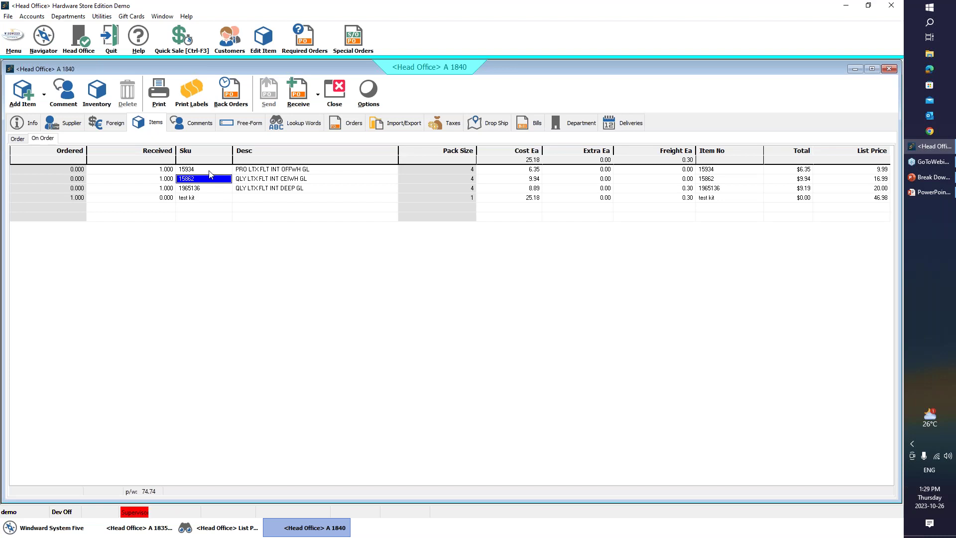
pyautogui.click(209, 171)
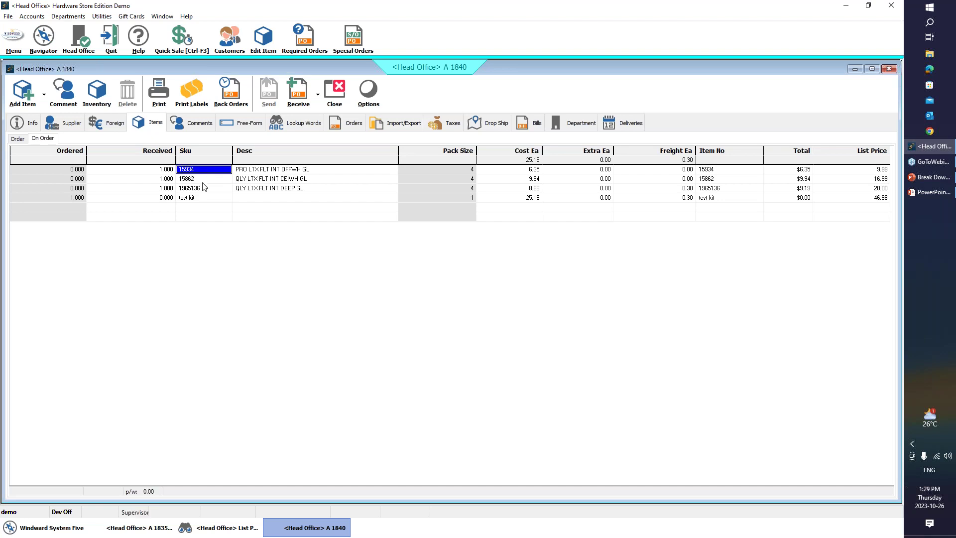
pyautogui.click(202, 187)
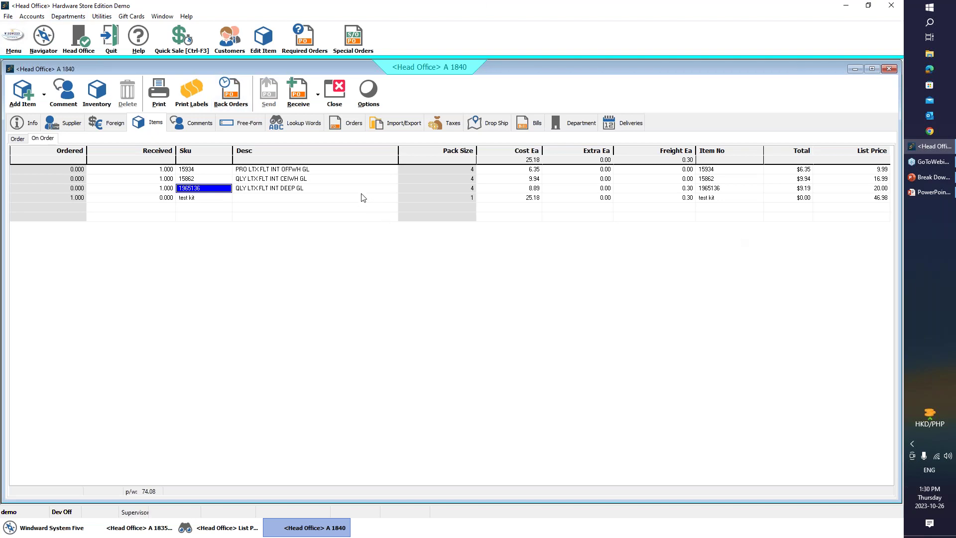
pyautogui.click(322, 172)
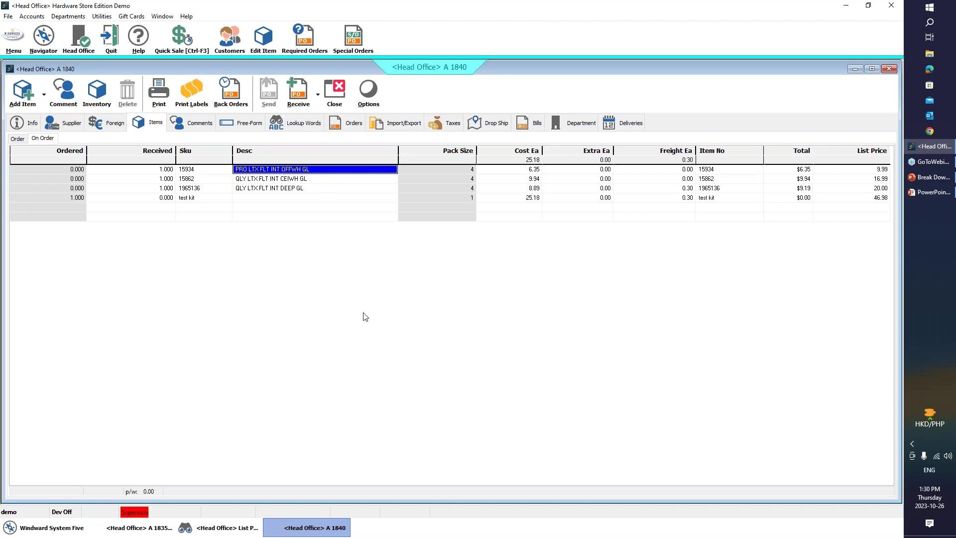
pyautogui.click(342, 90)
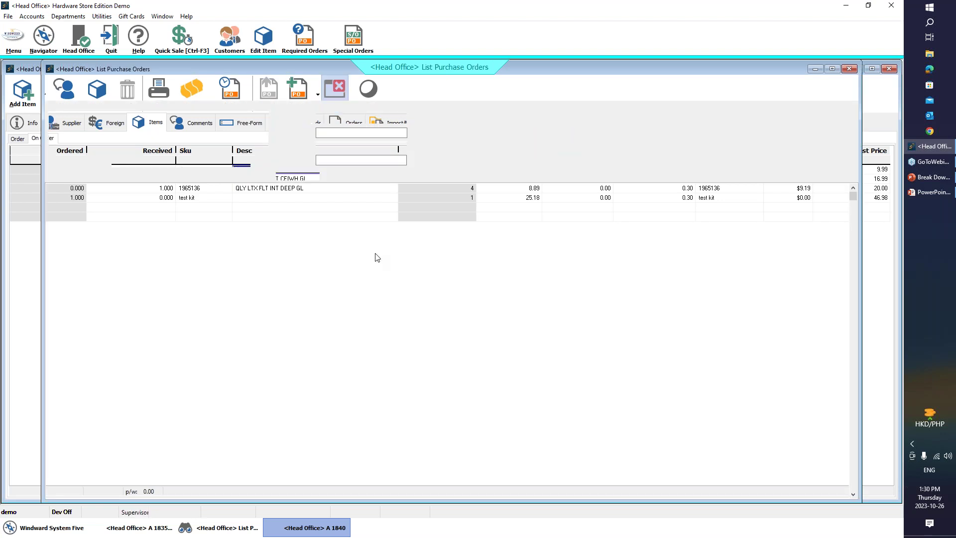